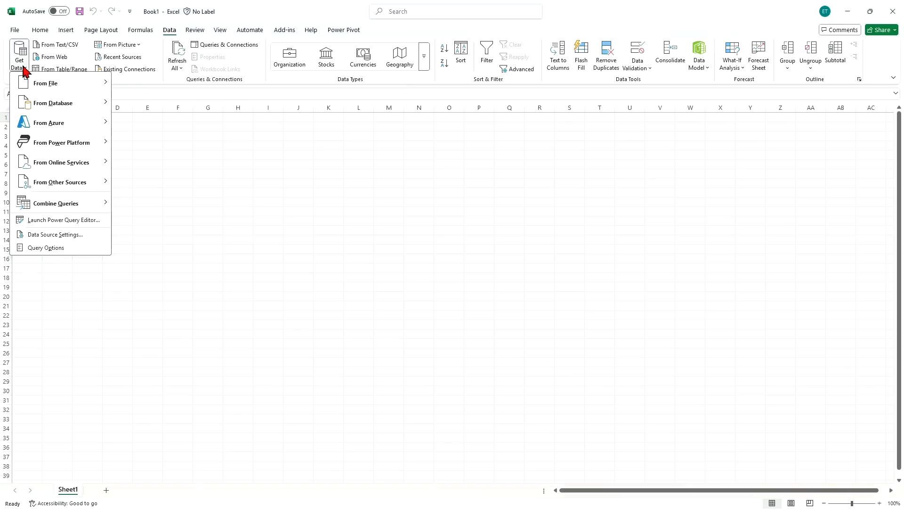
Import the Excel workbook Learn With the Nerds 2025 Dataset from the Intergalactic Day 2025 Excel folder
mouse_move(42, 86)
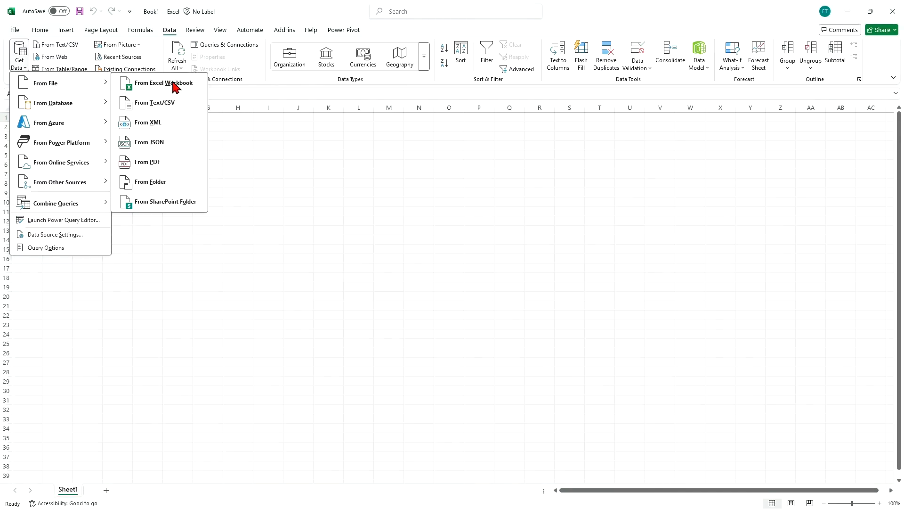
left_click(177, 84)
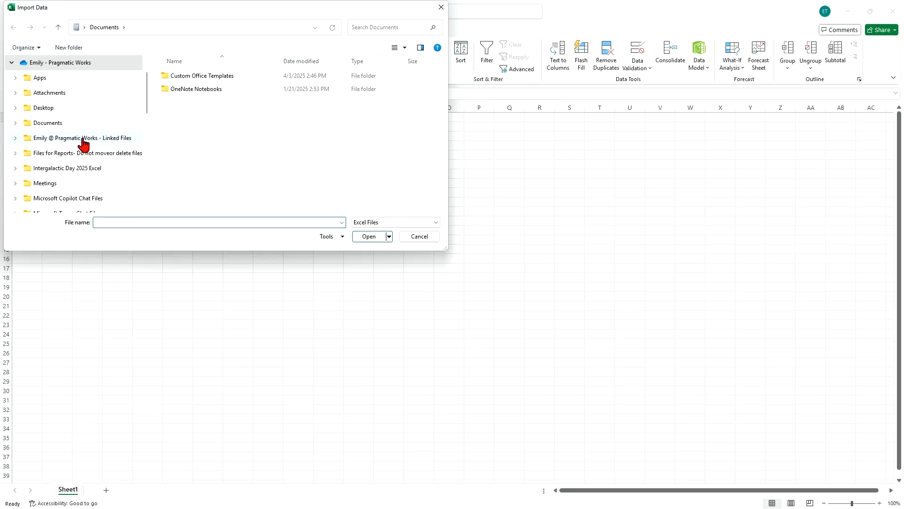
left_click(60, 105)
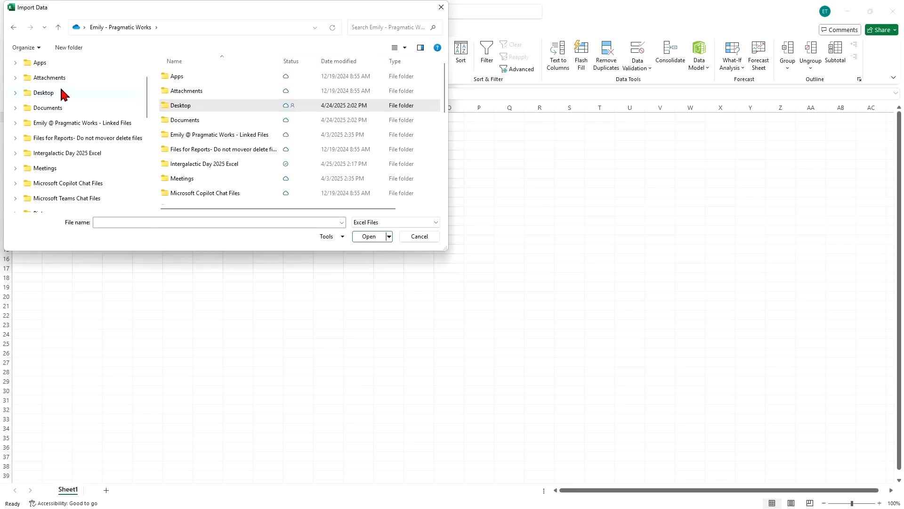
left_click(196, 163)
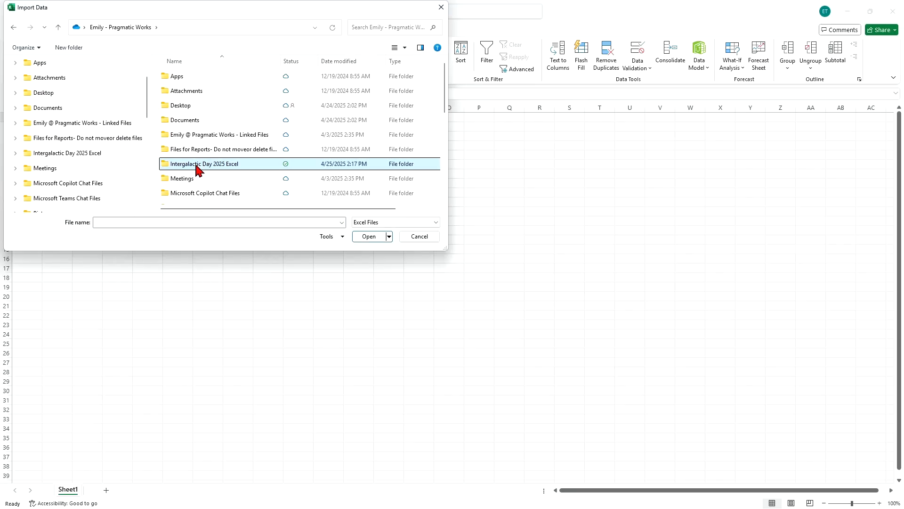
double_click(196, 165)
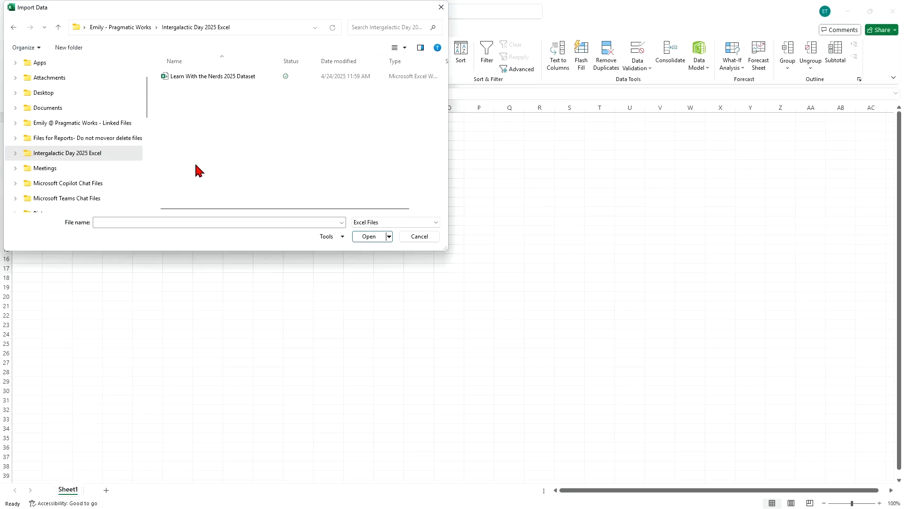
left_click(213, 77)
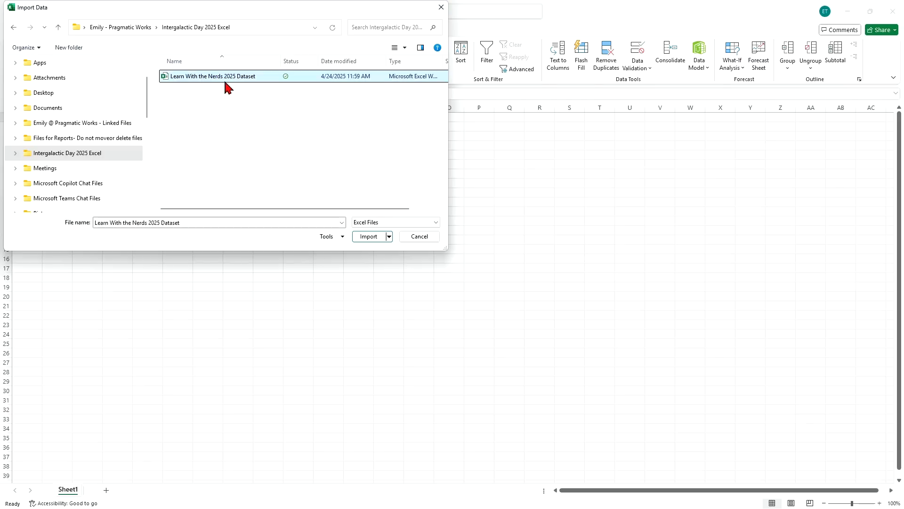
left_click(377, 238)
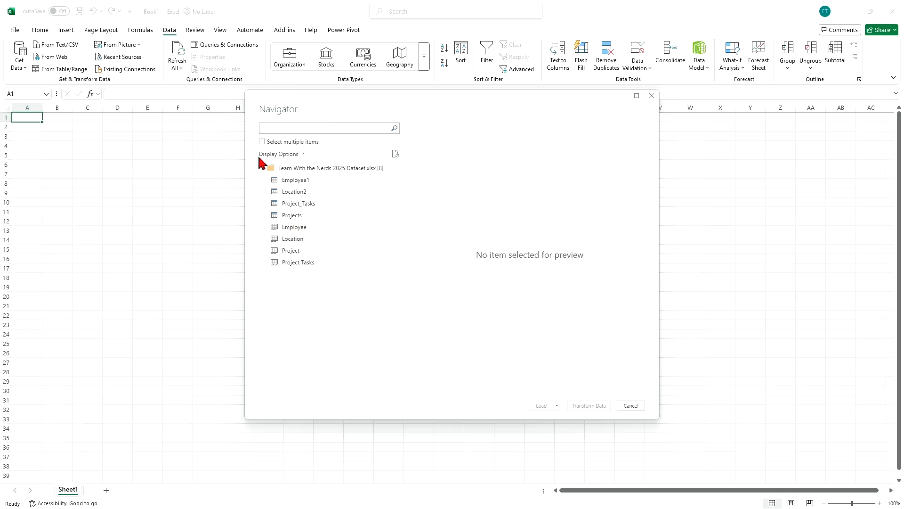
Select the Employee1, Location2, Project_Tasks and Projects tables together and load them for transformation in Power Query
left_click(262, 142)
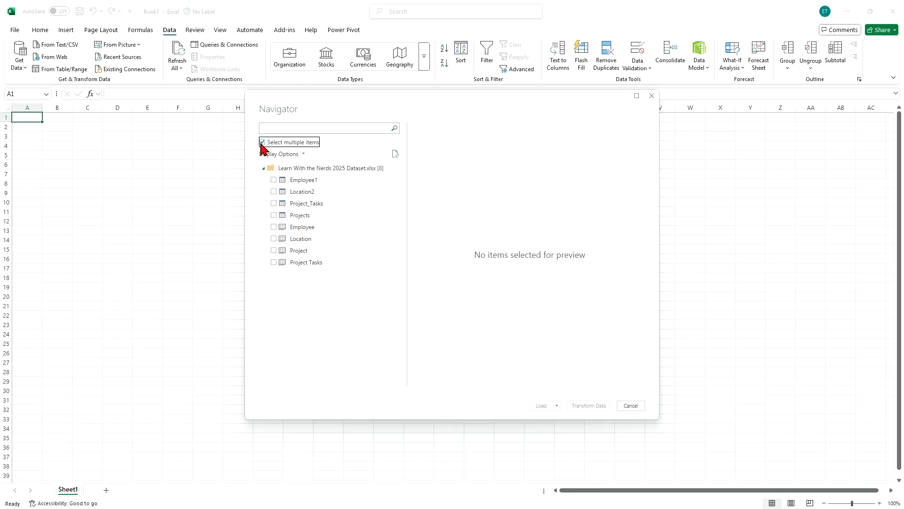
left_click(275, 180)
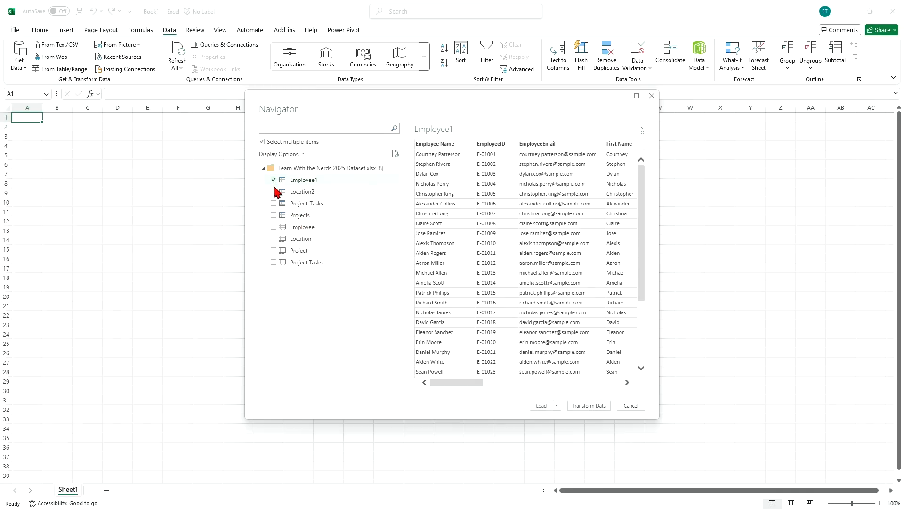
left_click(275, 192)
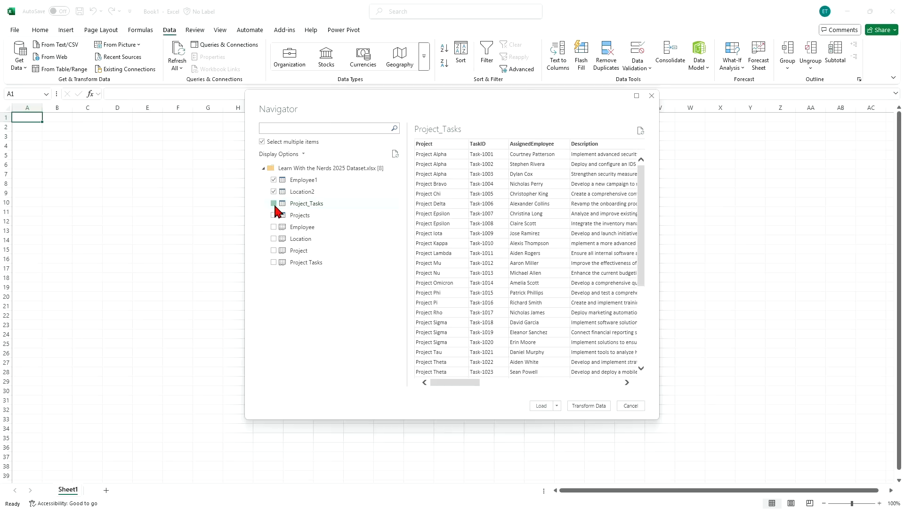
left_click(274, 215)
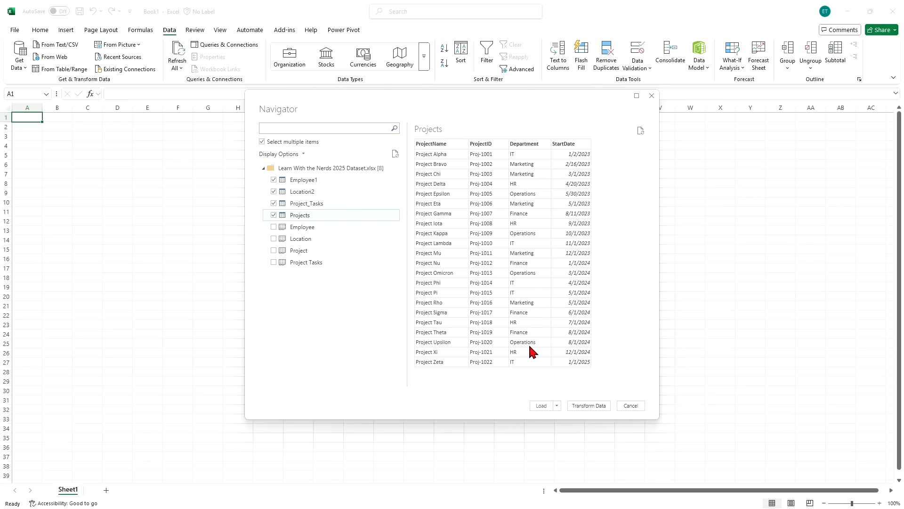
left_click(589, 406)
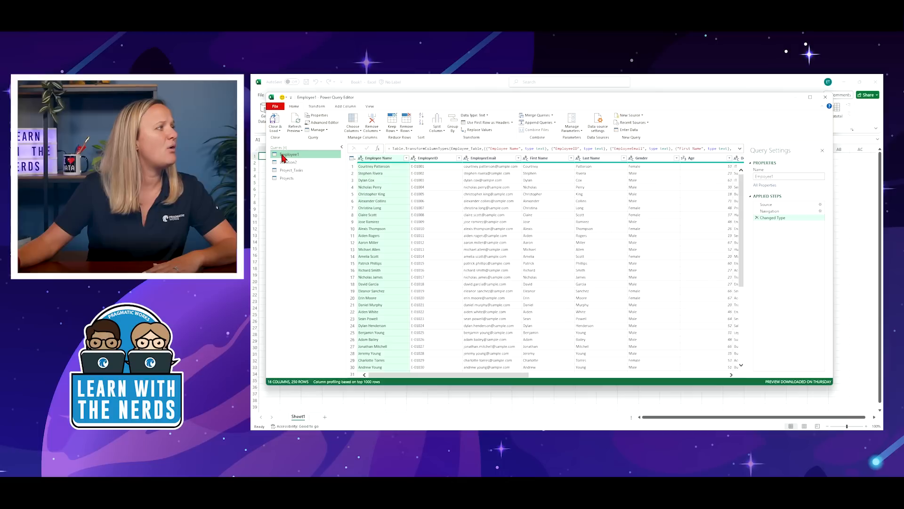
Rename the Employee1 query as Employee
left_click_drag(47, 115, 51, 118)
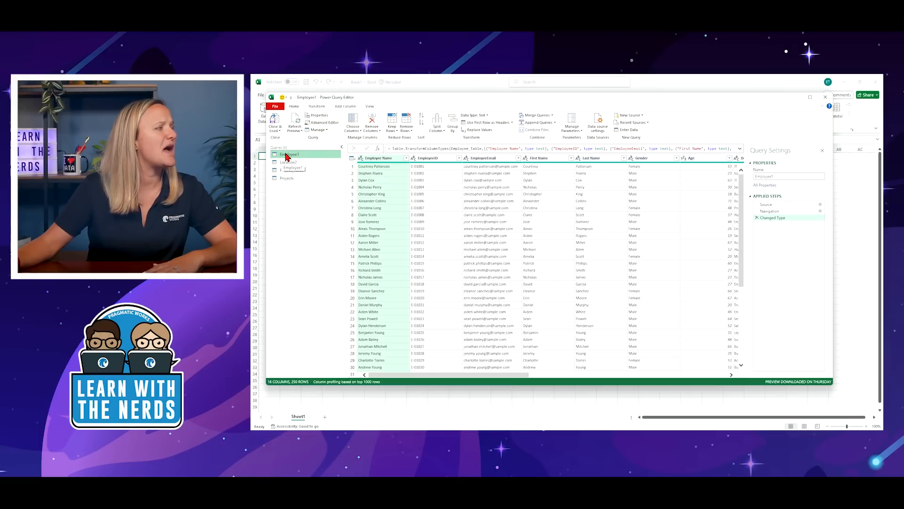
left_click_drag(286, 157, 287, 157)
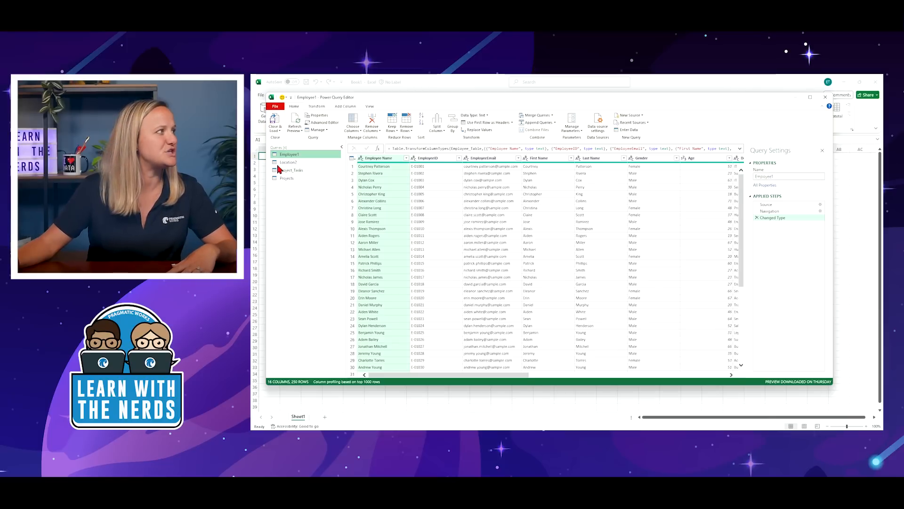
left_click(786, 176)
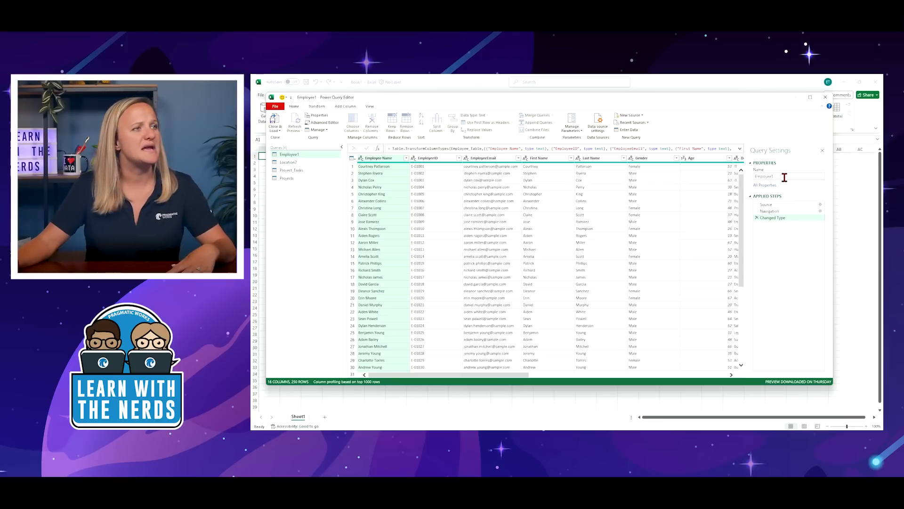
key("BackSpace")
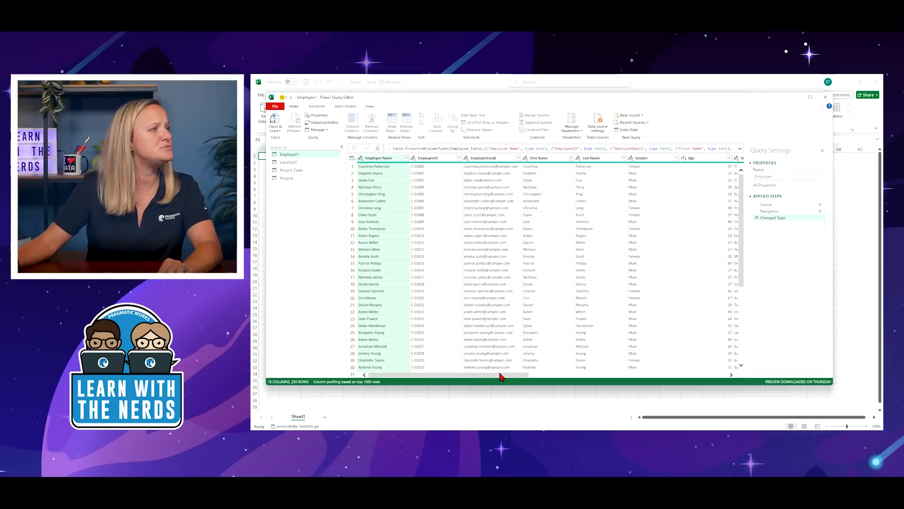
Change the Salary column of the Employee query to the Currency data type, replacing the current conversion
left_click_drag(522, 376, 651, 370)
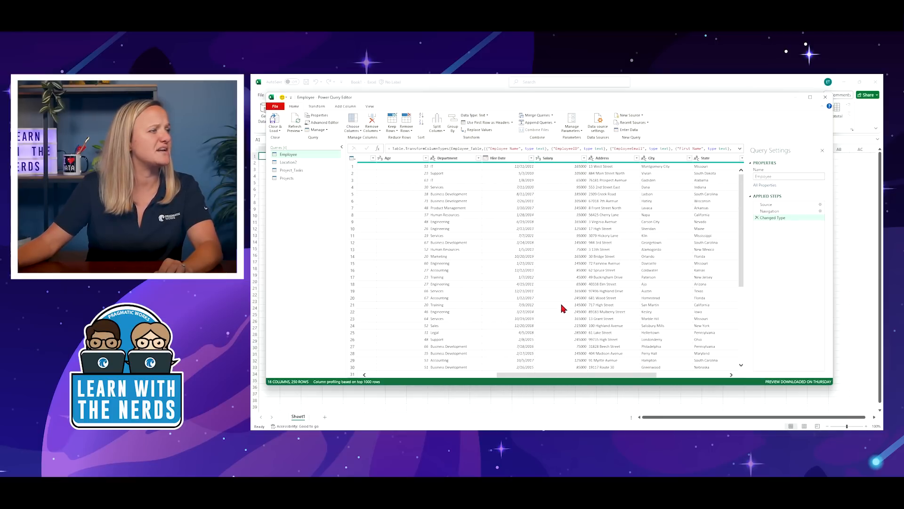
left_click(539, 158)
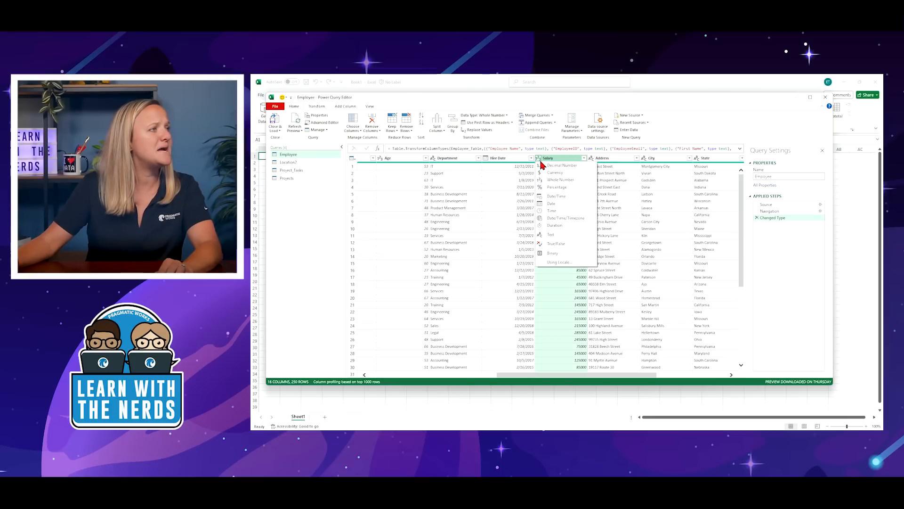
left_click(559, 177)
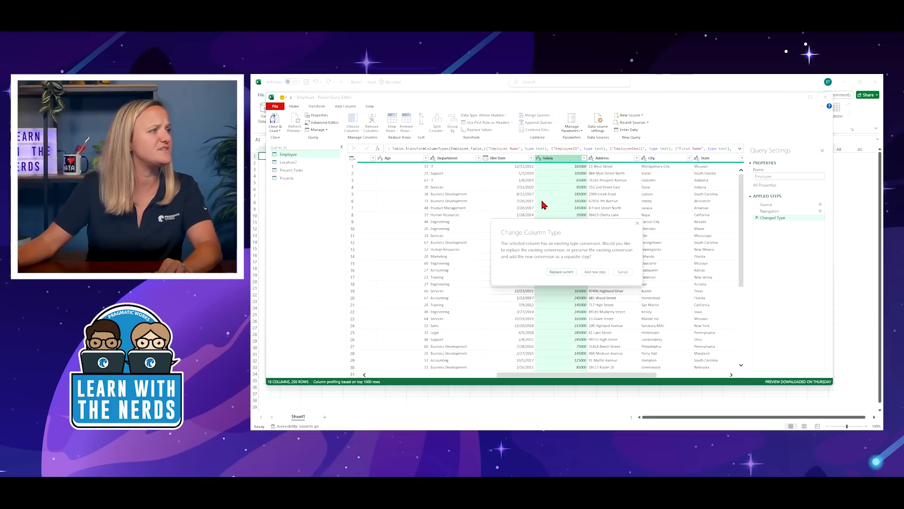
left_click(562, 272)
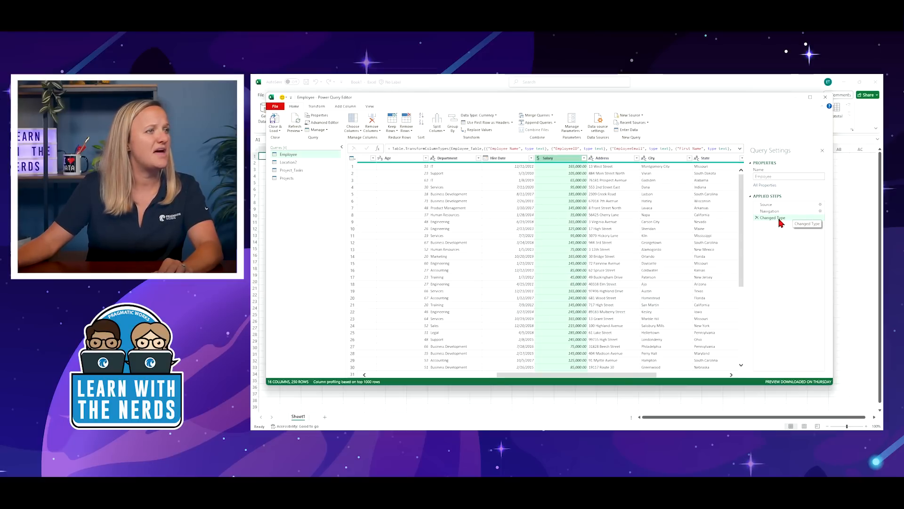
Change the Zip column of the Employee query to the Text data type, replacing the current conversion
left_click_drag(585, 377, 657, 376)
left_click(659, 368)
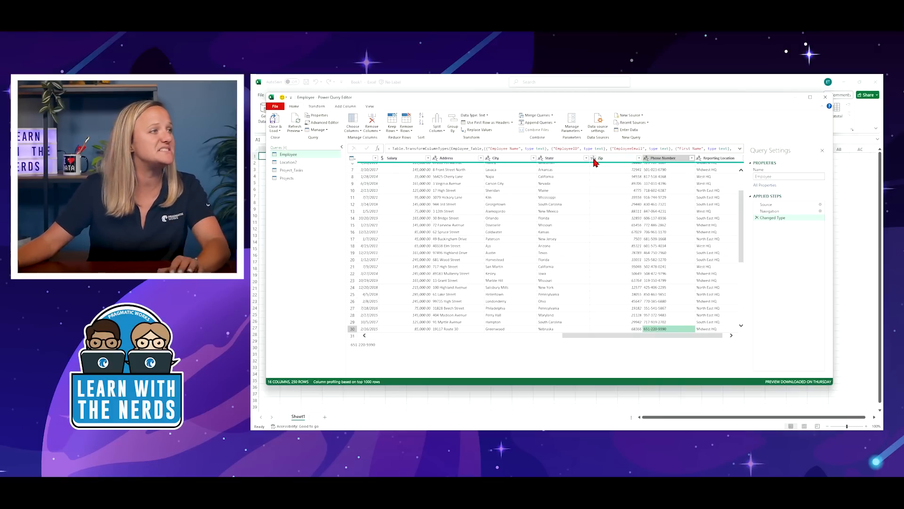
left_click(594, 159)
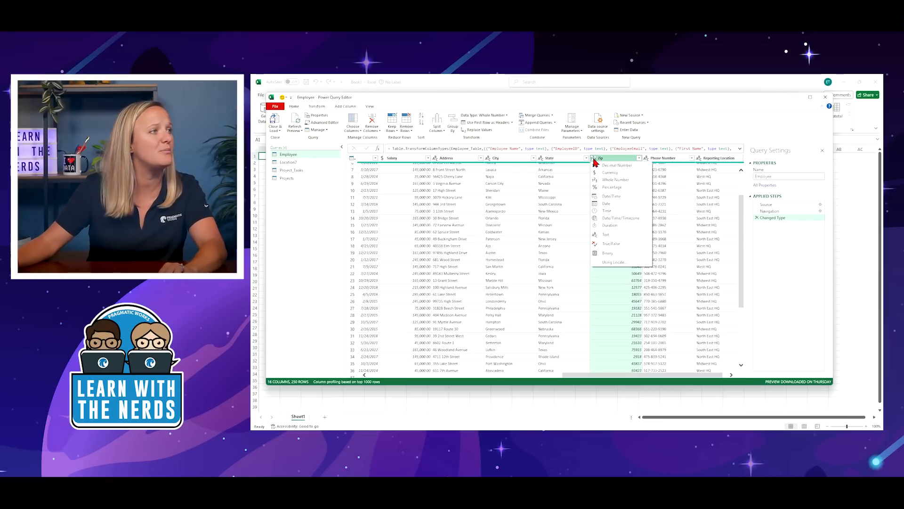
left_click(605, 235)
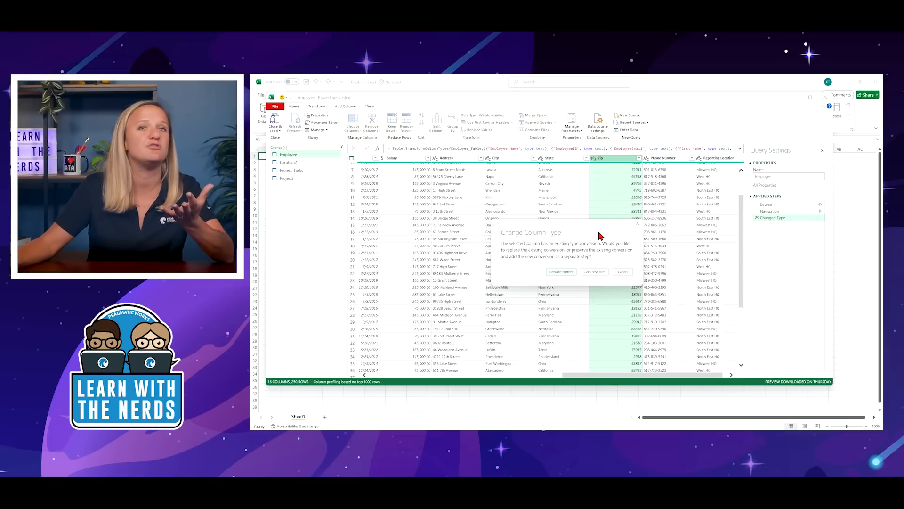
left_click(561, 272)
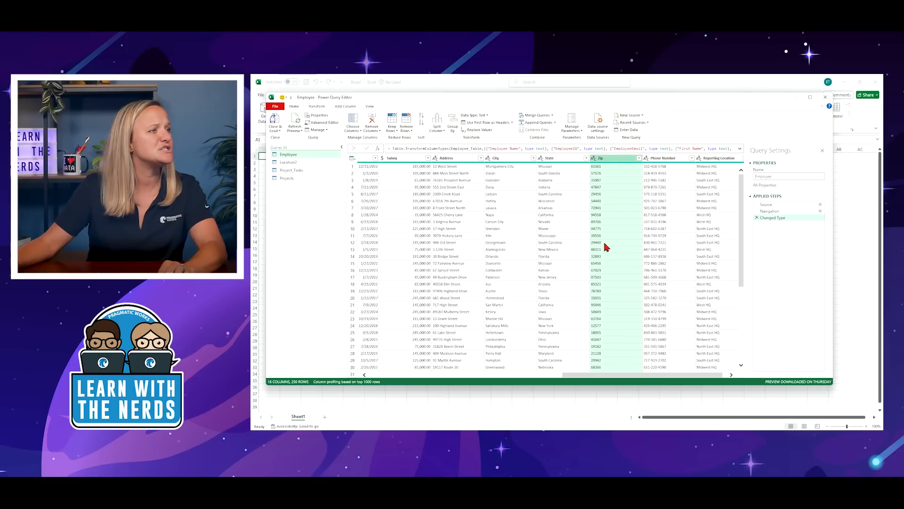
Rename the Location2 query as HQ Location
left_click(291, 162)
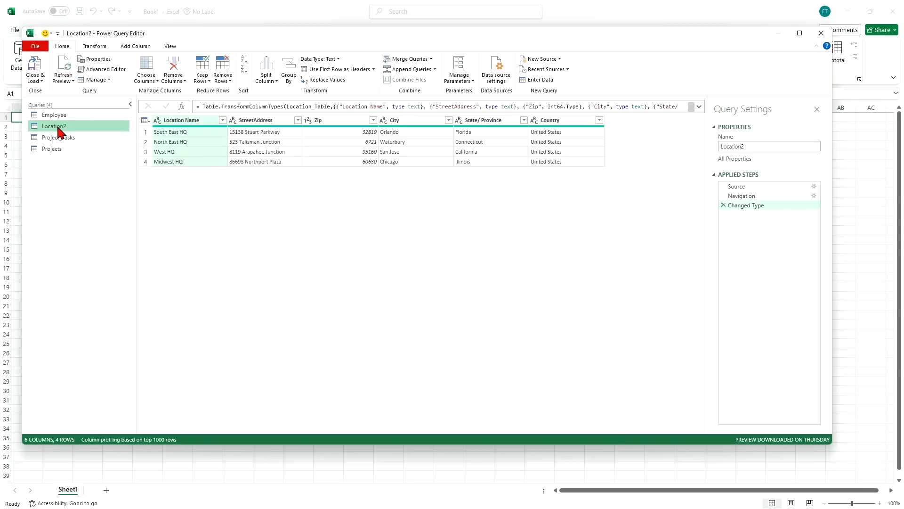
left_click(765, 148)
key("BackSpace")
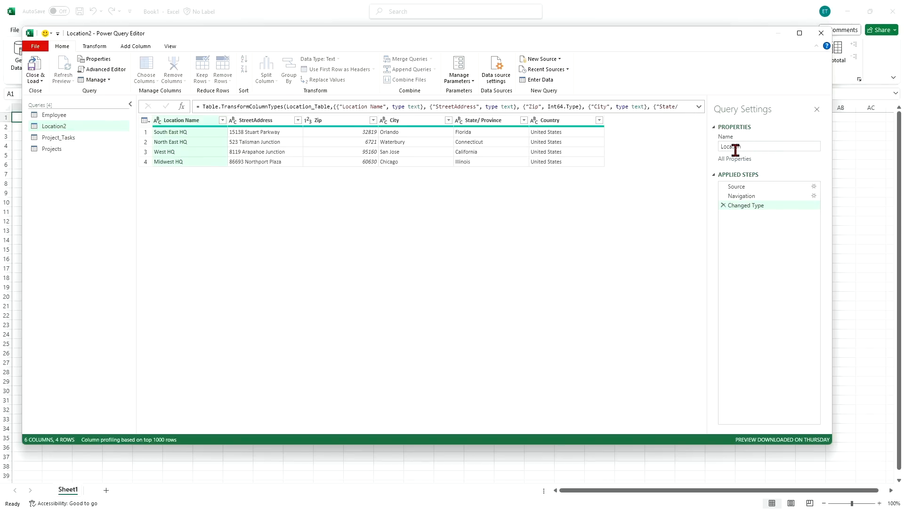
type("HQ")
Change the Zip column of the HQ Location query to the Text data type, replacing the current conversion
left_click(309, 122)
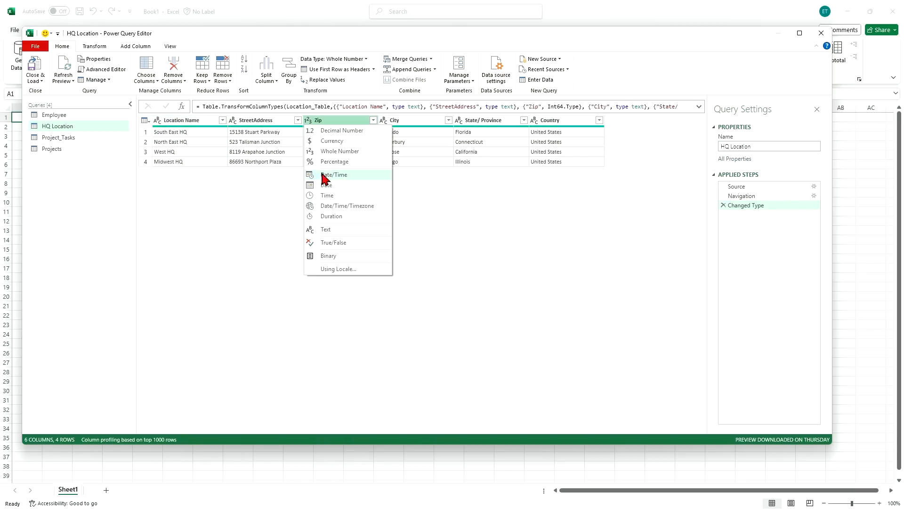
left_click(332, 229)
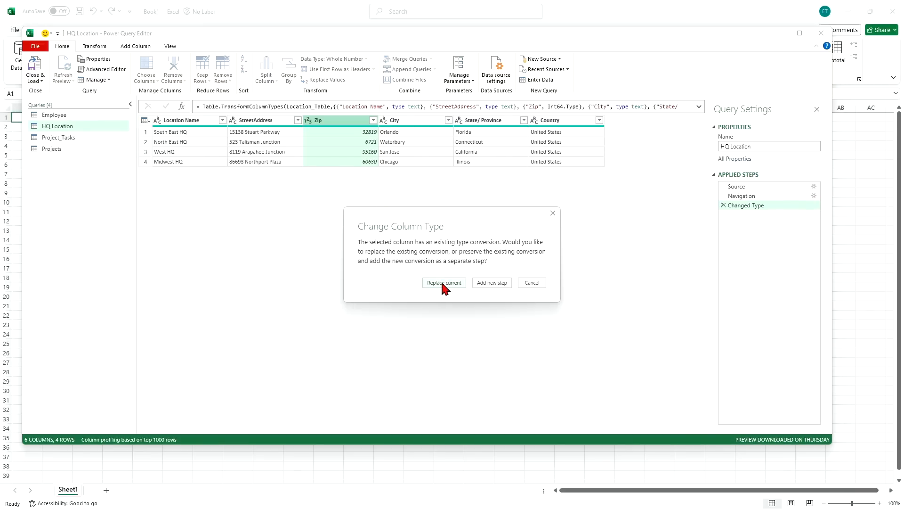
left_click(443, 283)
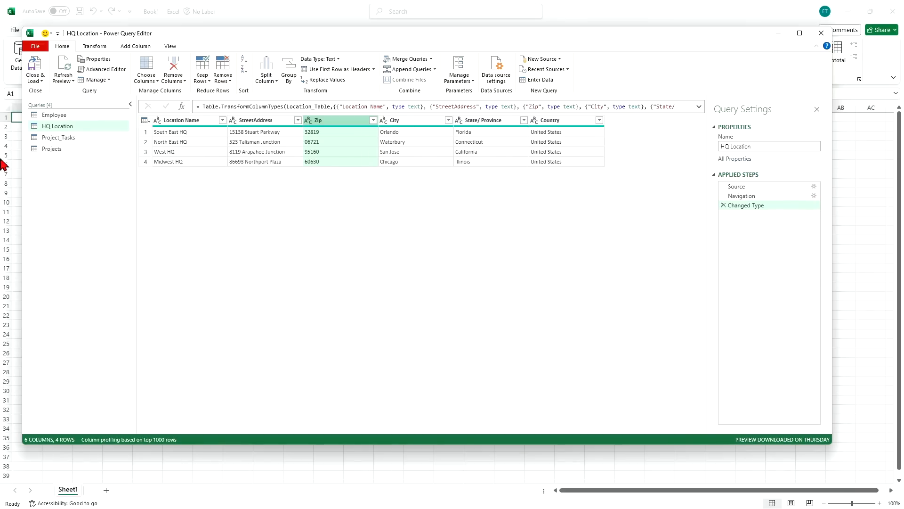
Rename the Project_Tasks query as Project Tasks
left_click(65, 139)
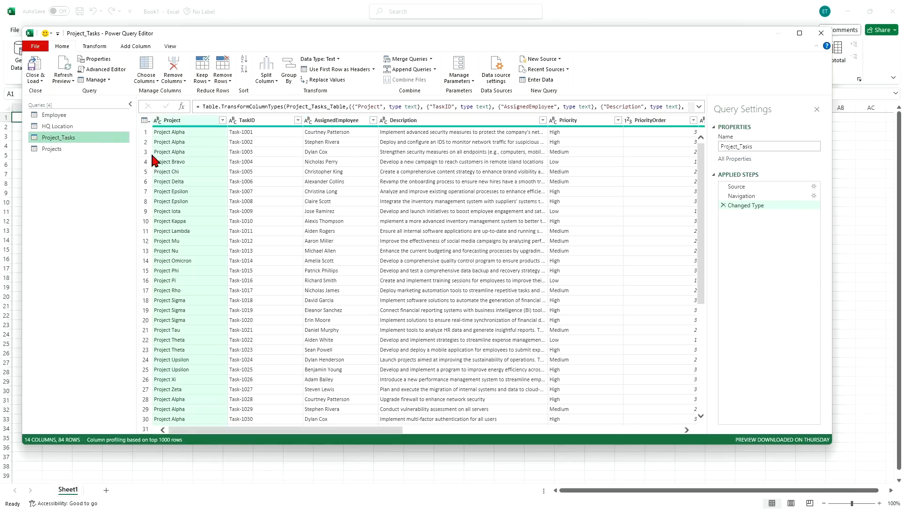
left_click(767, 146)
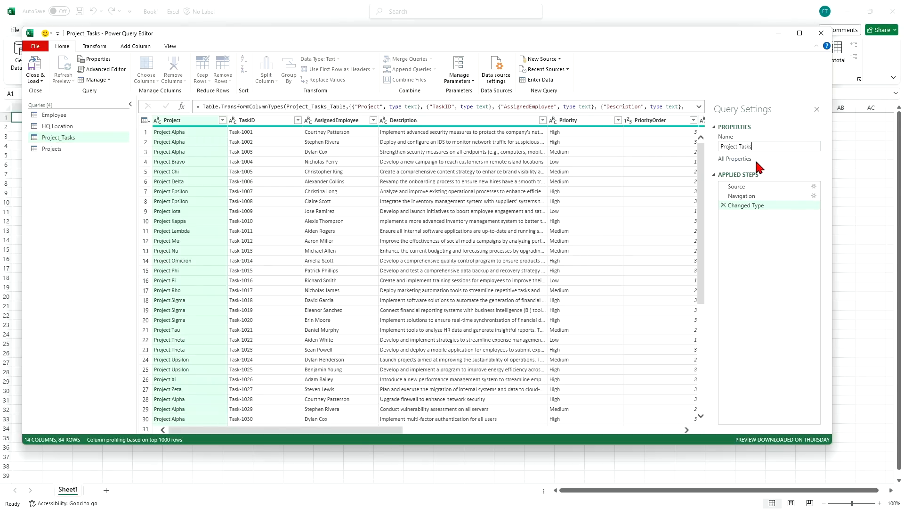
key("Return")
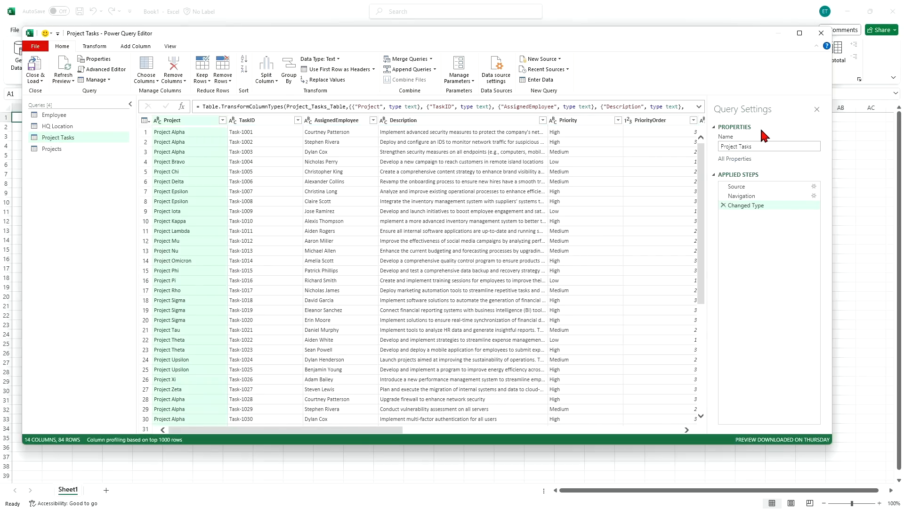
Display the Projects query and review the M scripts for adding spaces to column names in the Notepad file
left_click(53, 149)
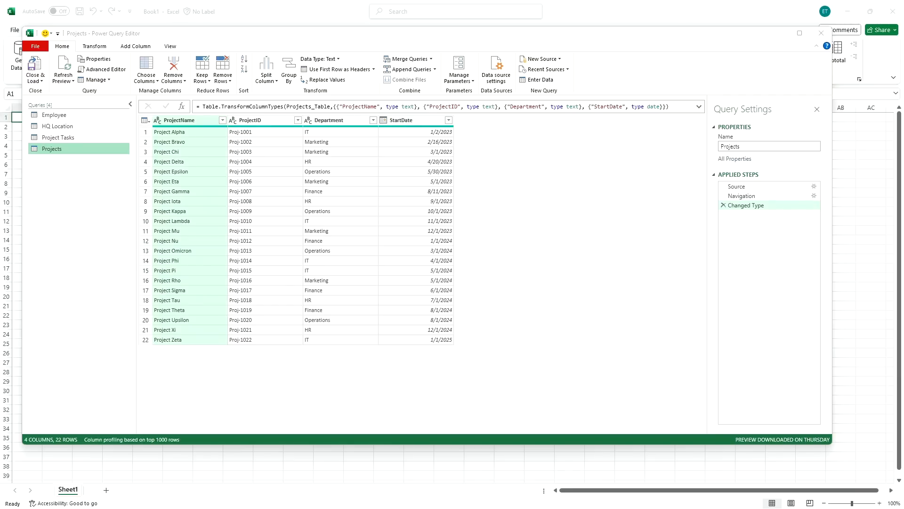
left_click_drag(903, 38, 660, 98)
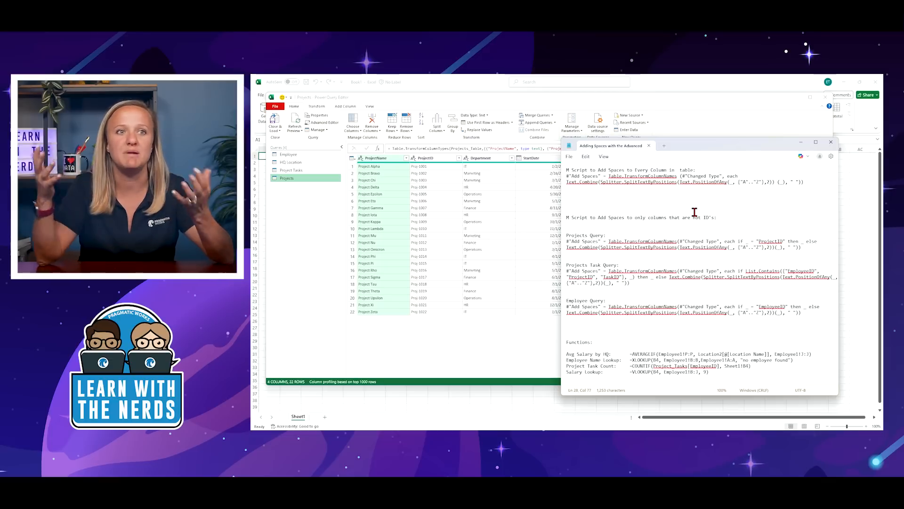
left_click_drag(739, 146, 902, 197)
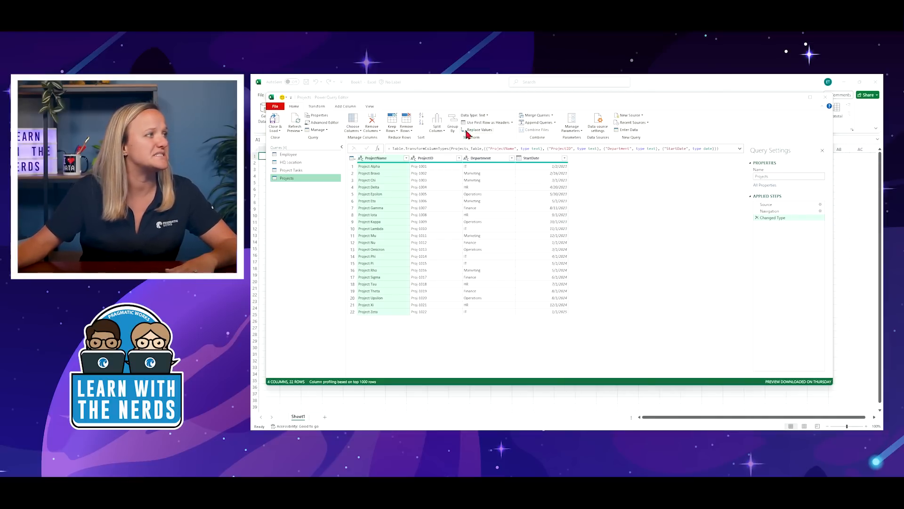
Insert the Notepad file's Projects Query script, which skips ProjectID, as a new line after Changed Type in the Projects query's M code, with a separating comma
left_click(324, 122)
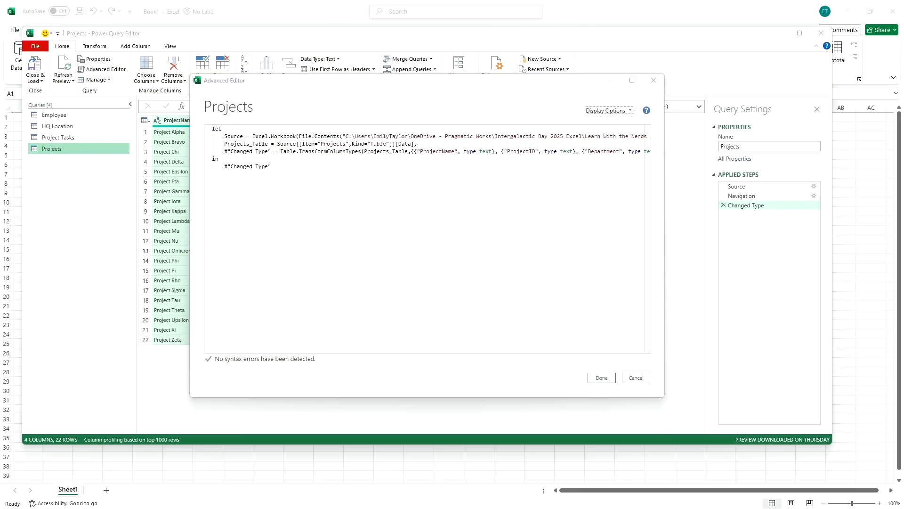
left_click_drag(903, 40, 903, 127)
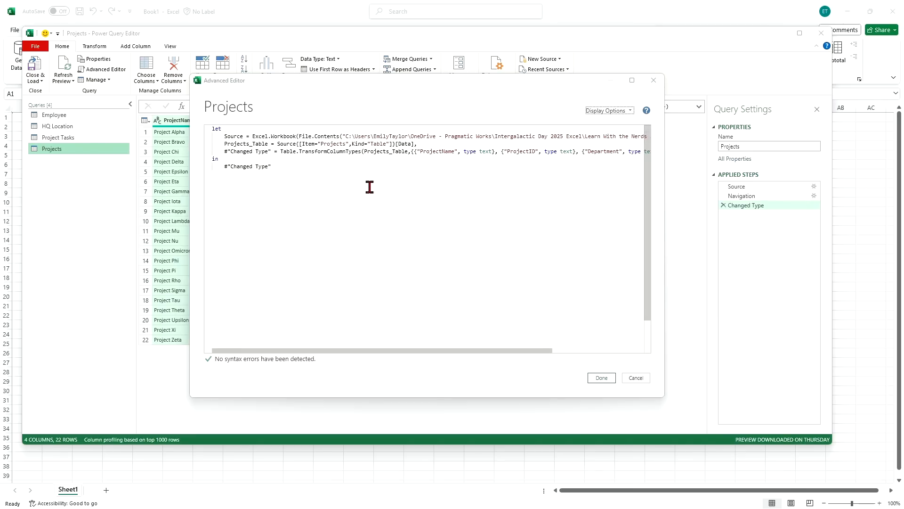
left_click_drag(521, 350, 618, 347)
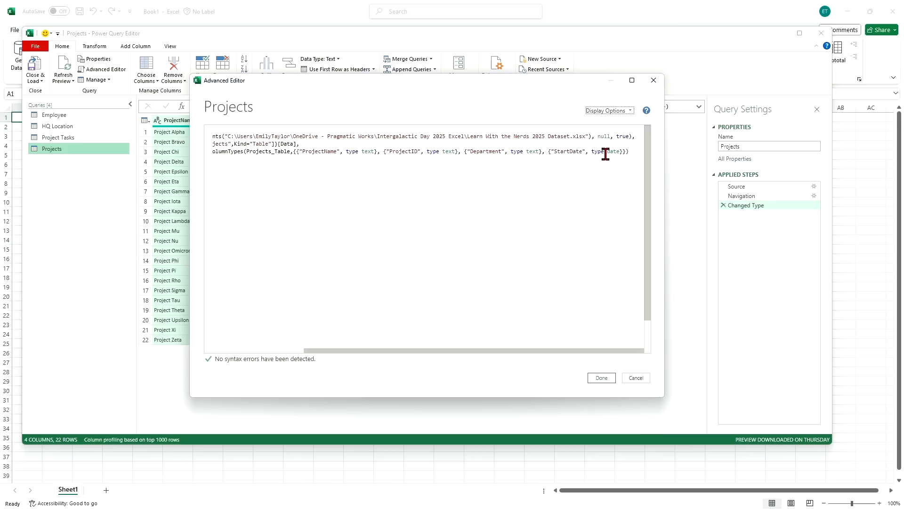
left_click(633, 152)
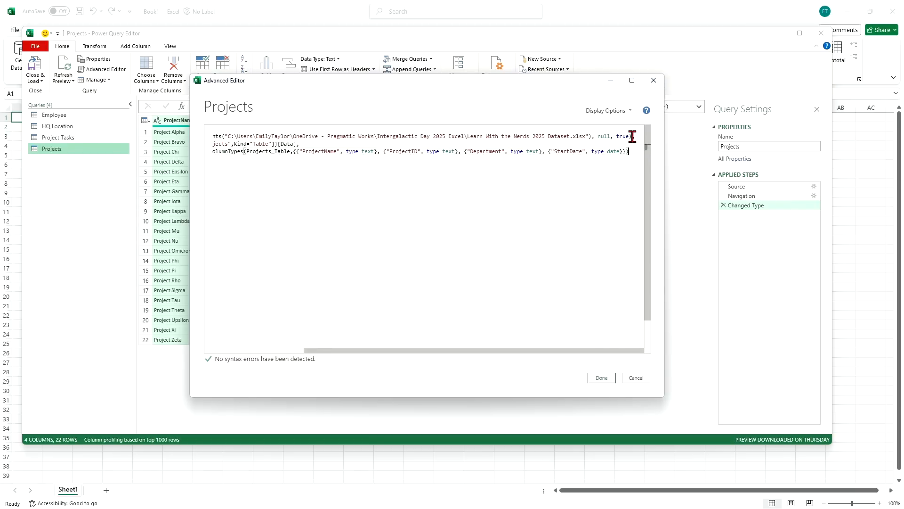
type(",")
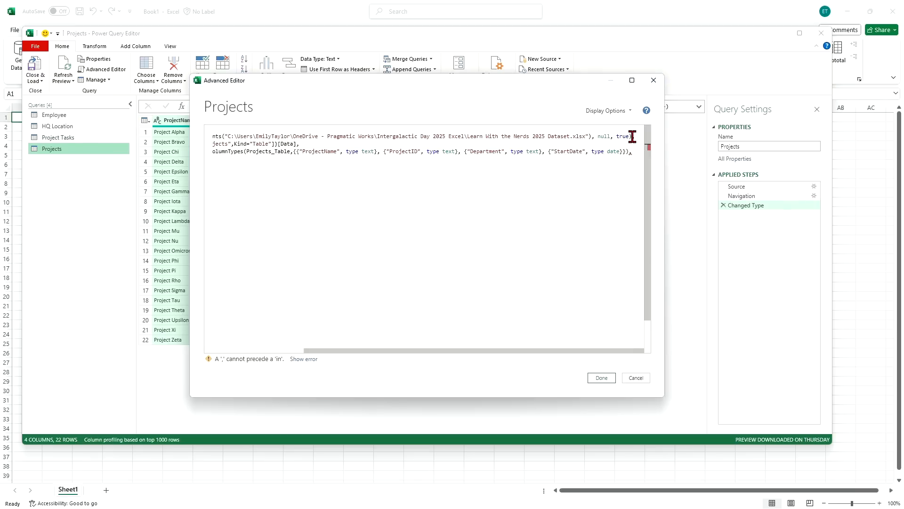
key("Return")
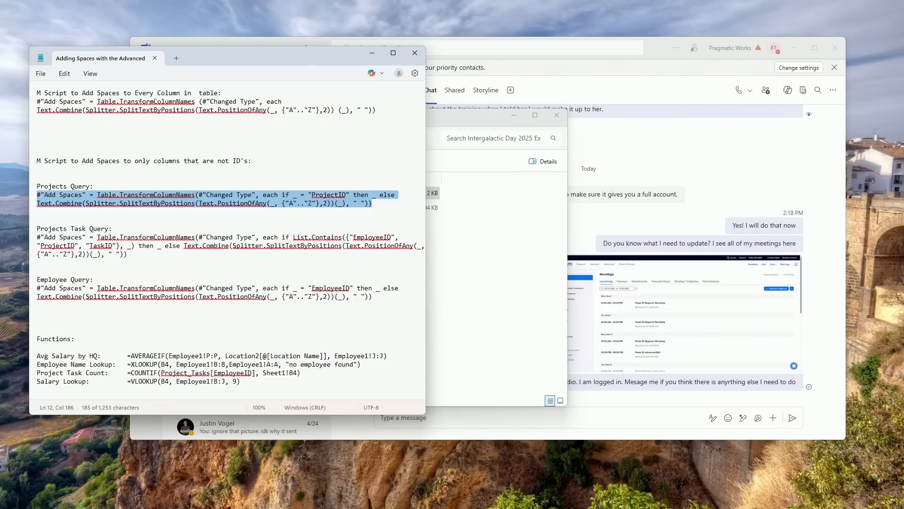
type("#\"Add Spaces\" = Table.TransformColumnNames(#\"Changed Type\", each if _ = \"ProjectID\" then _ else Text.Combine(Splitter.SplitTextByPositions(Text.PositionOfAny(_, {\"A\"..\"Z\"},2))(_), \" \"))")
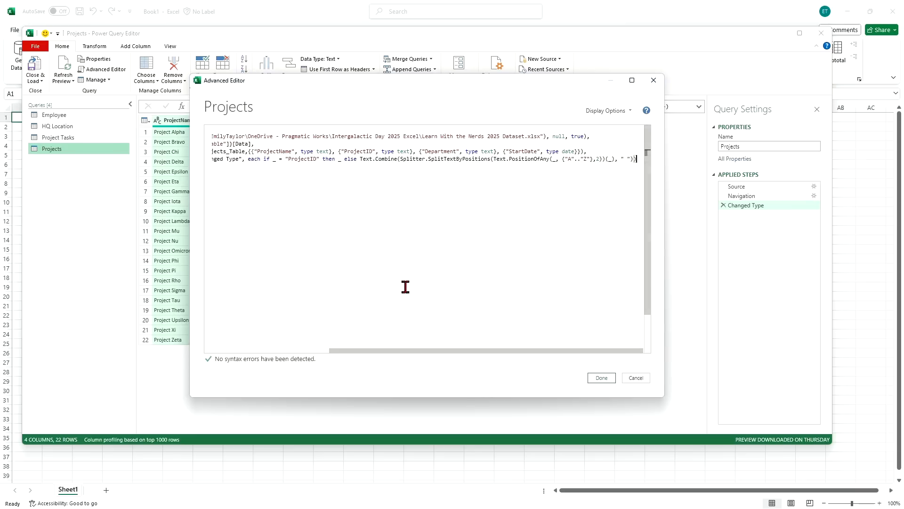
Make the Projects query return #"Add Spaces" after the in clause and apply the edited M code
left_click_drag(515, 350, 328, 350)
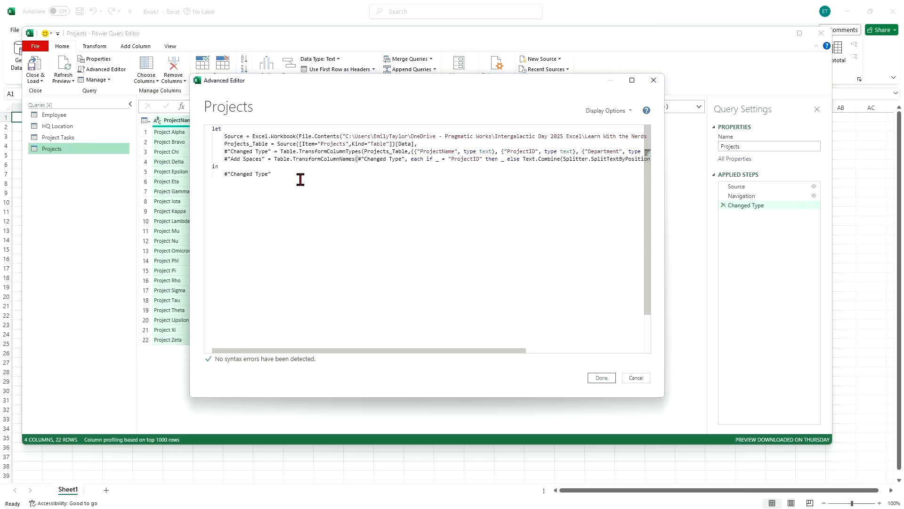
left_click(266, 175)
key("BackSpace")
key("BackSpace")
type("Add Spaces")
key("Tab")
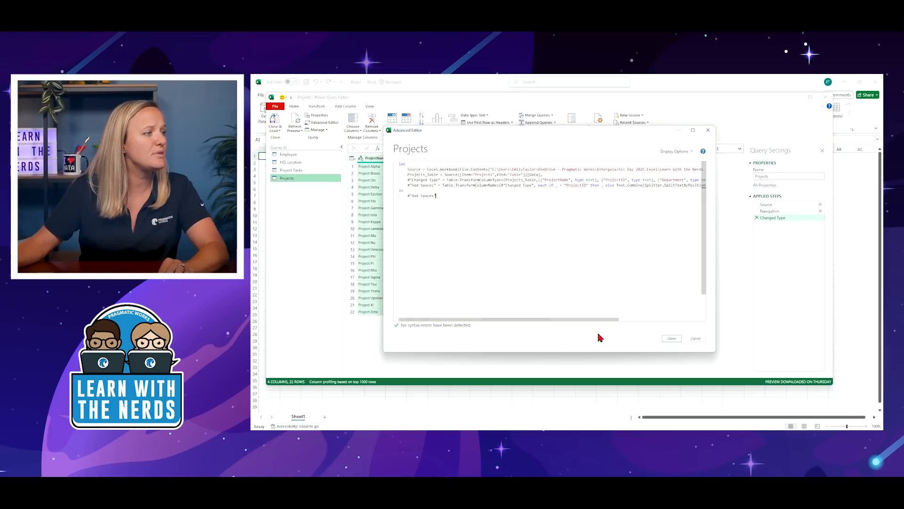
left_click_drag(569, 135, 626, 189)
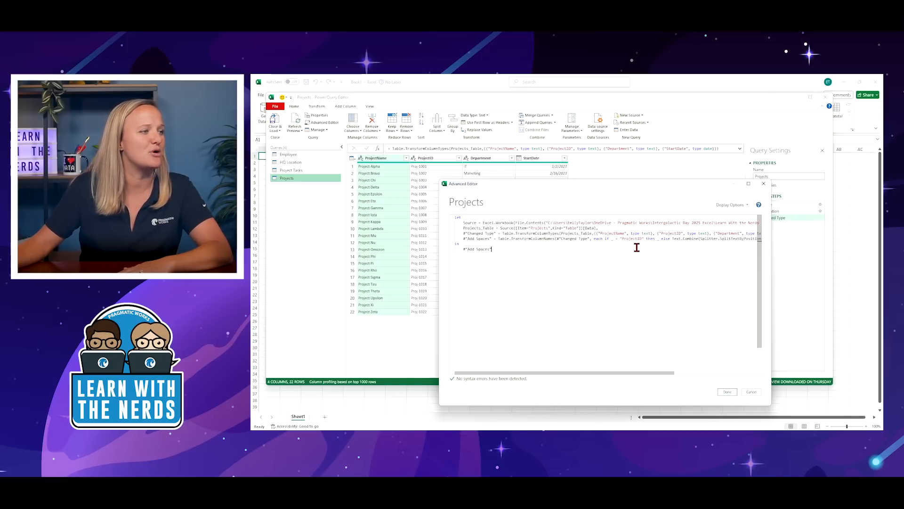
left_click_drag(638, 185, 624, 142)
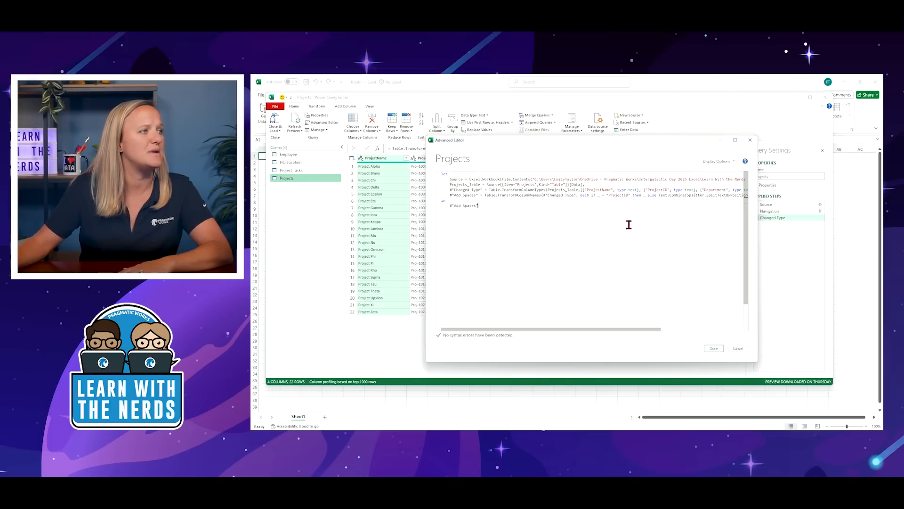
left_click(714, 349)
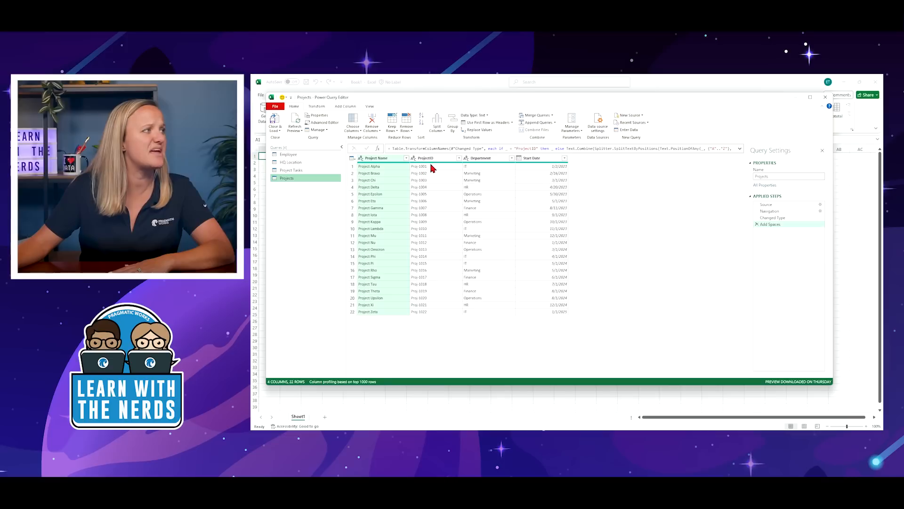
mouse_move(431, 165)
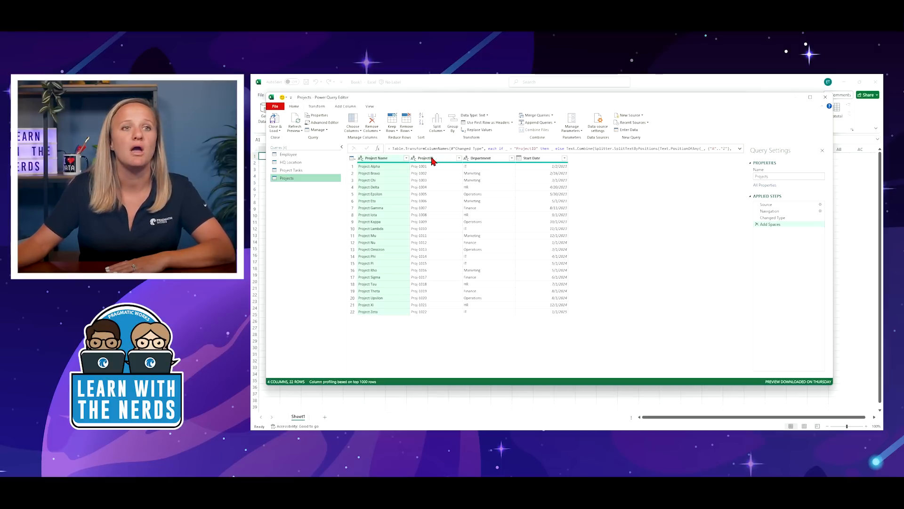
left_click(436, 150)
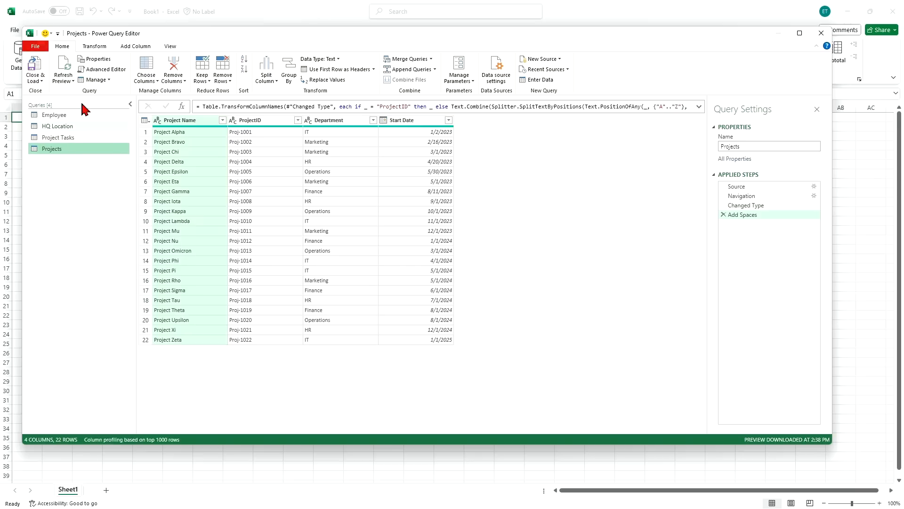
Add the Notepad file's Projects Task Query script, excluding EmployeeID, ProjectID and TaskID, after the Changed Type line in the Project Tasks query's M code
left_click(69, 140)
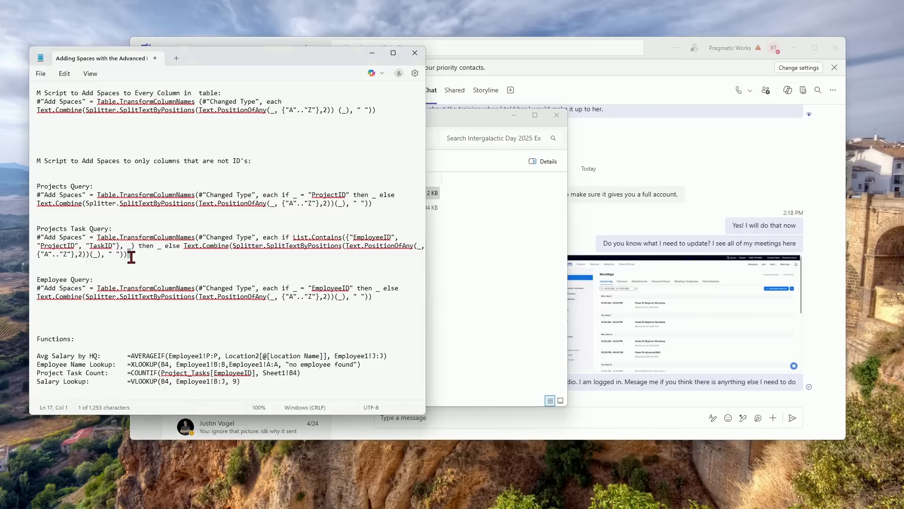
left_click_drag(127, 254, 39, 238)
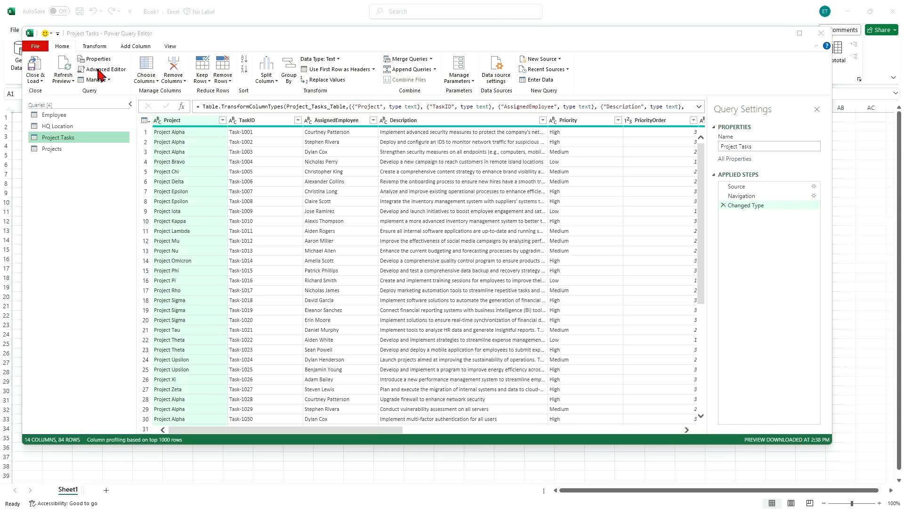
left_click(100, 70)
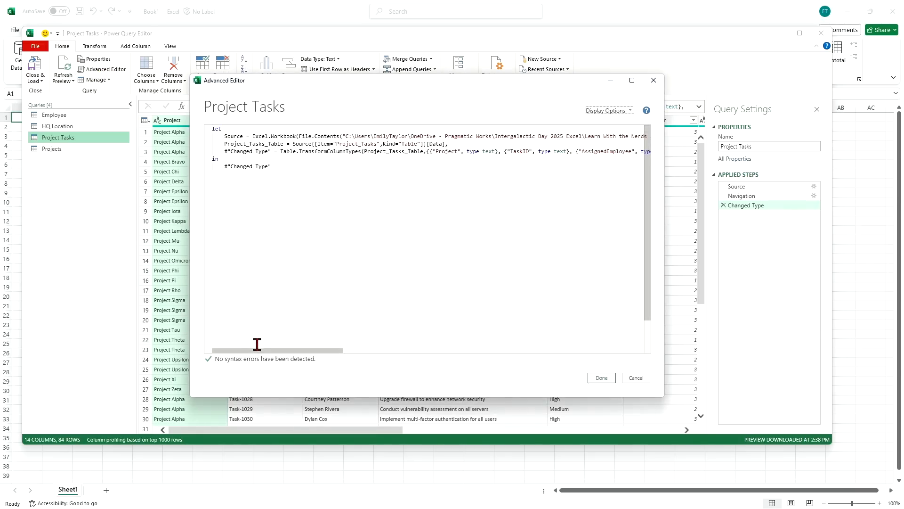
left_click_drag(261, 350, 542, 351)
left_click(636, 152)
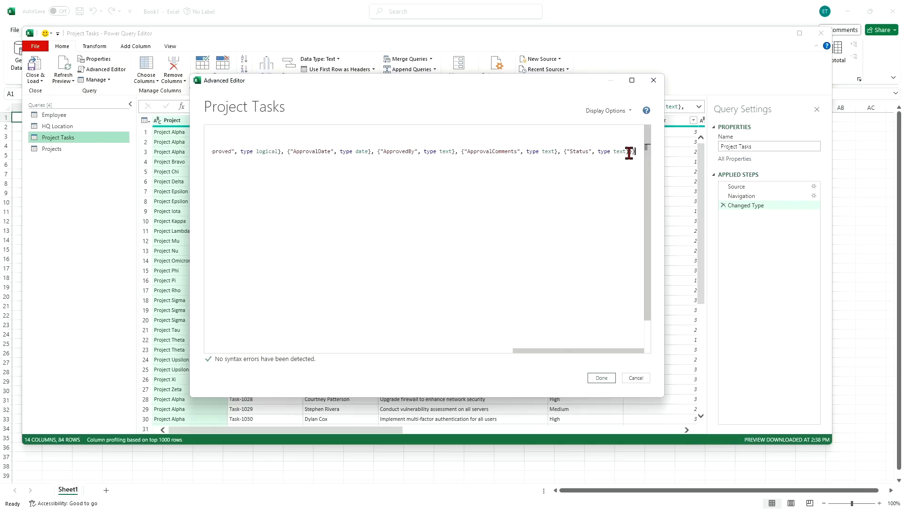
type(",")
key("Return")
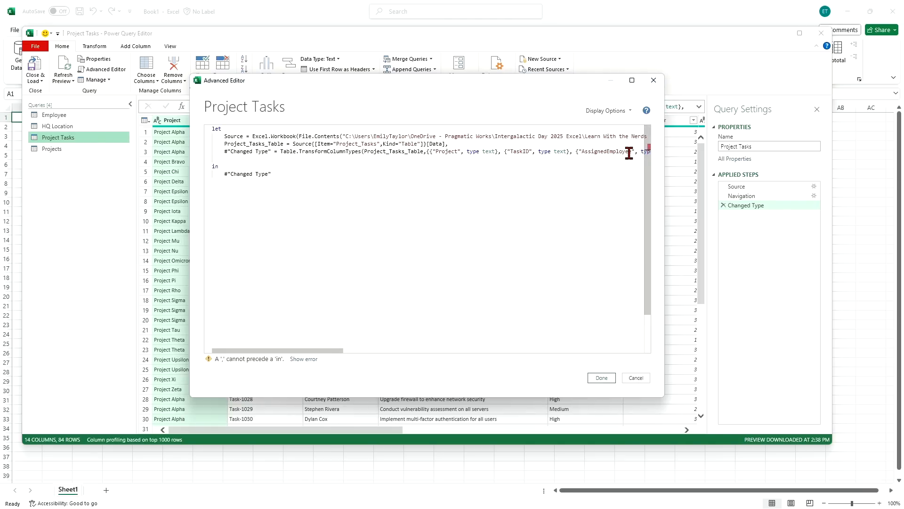
key("ctrl+v")
Make the Project Tasks query return #"Add Spaces" after the in clause and apply the edited M code
left_click_drag(356, 350, 242, 350)
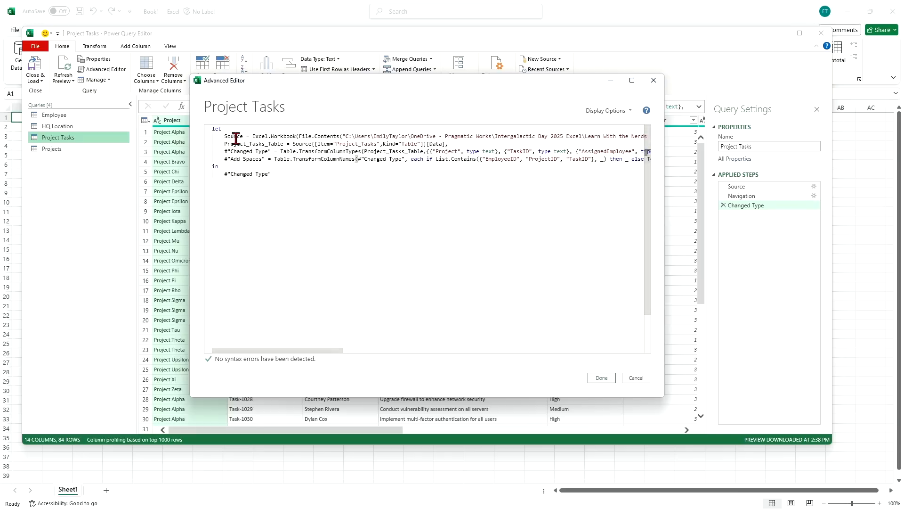
left_click(270, 175)
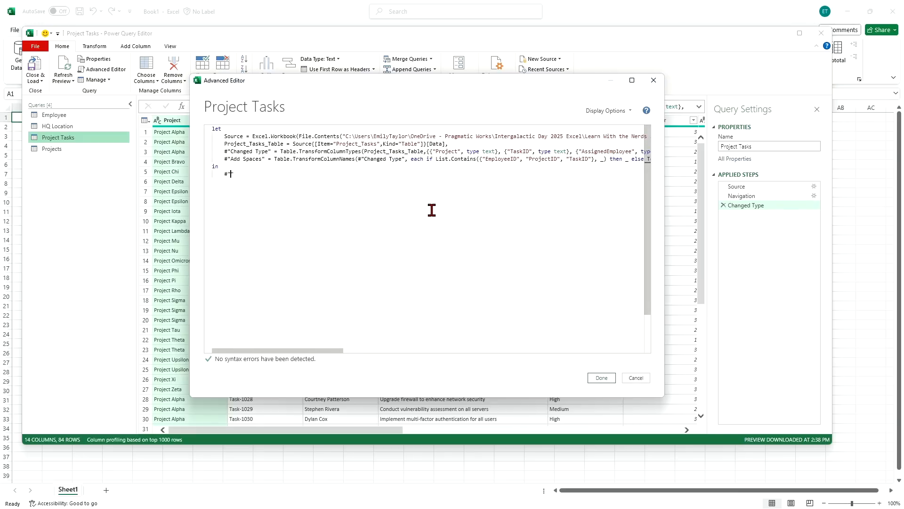
type("A")
key("Tab")
left_click(601, 378)
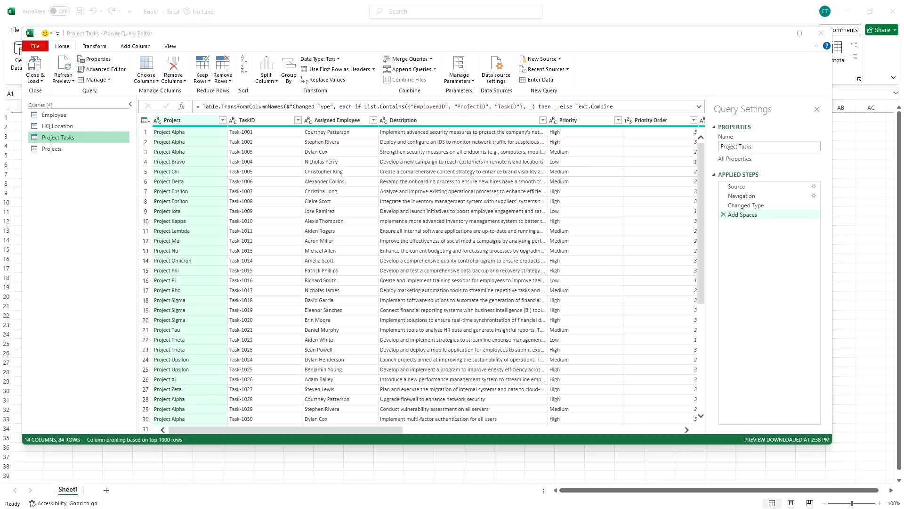
Add the Employee Query script that skips EmployeeID after the Changed Type line in the Employee query's M code, with a separating comma
left_click(67, 116)
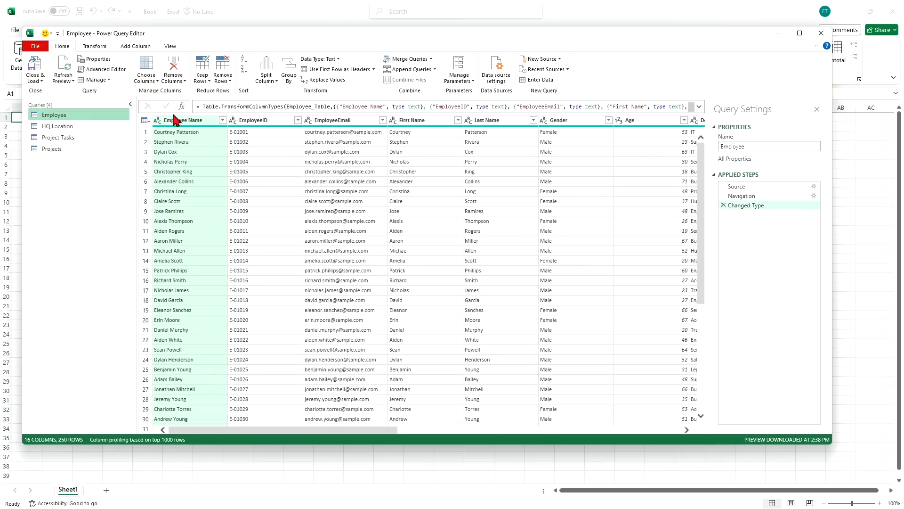
left_click(100, 69)
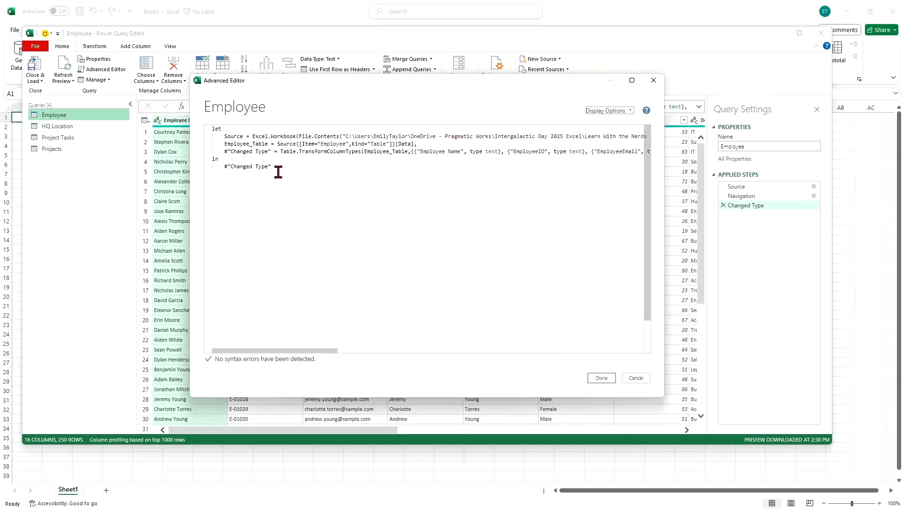
left_click_drag(323, 351, 645, 350)
left_click(629, 151)
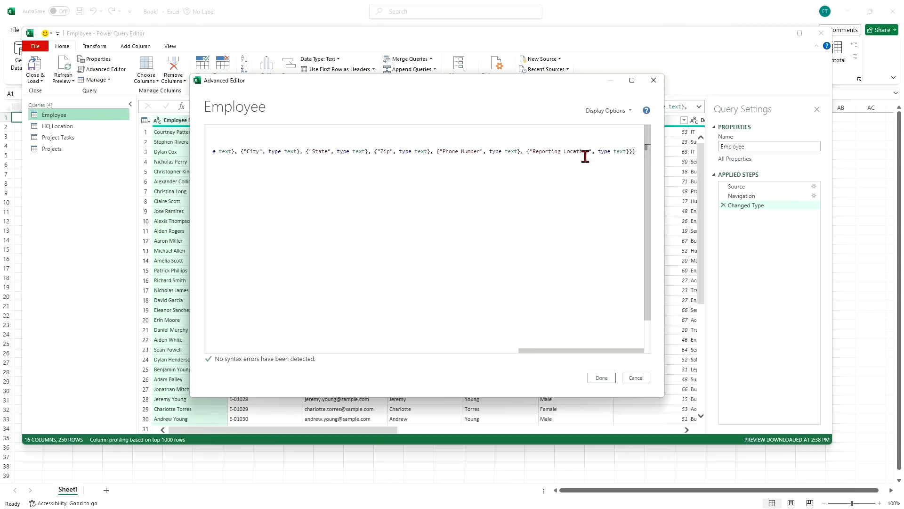
type(",")
key("Return")
key("ctrl+v")
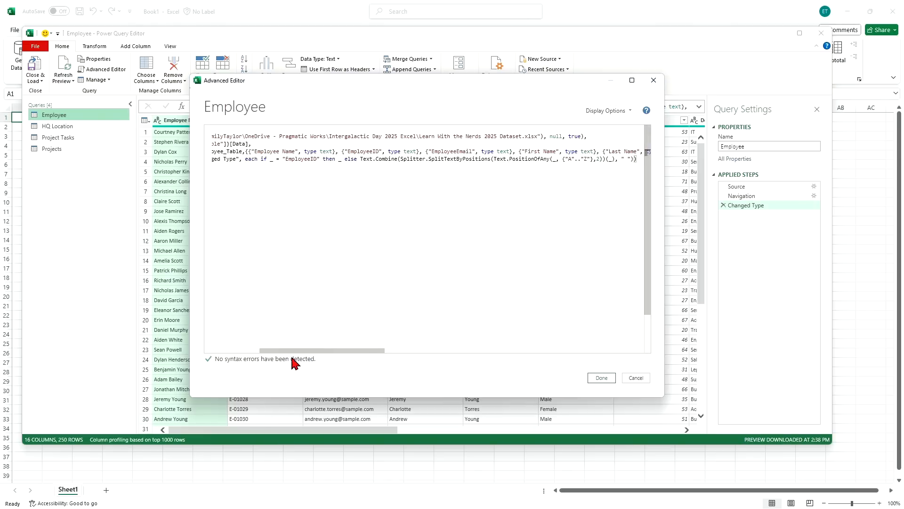
Make the Employee query return #"Add Spaces" after the in clause and apply the edited M code
left_click_drag(304, 350, 238, 362)
left_click(268, 174)
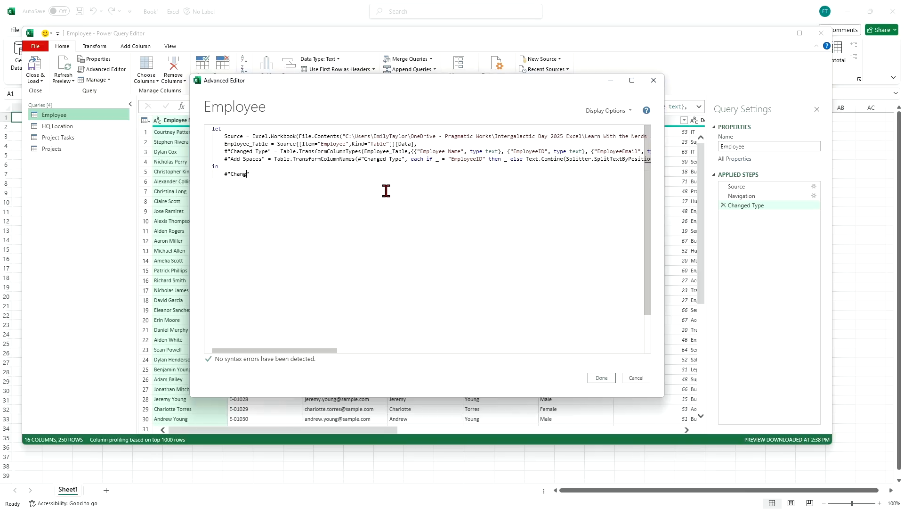
type("Add Spaces")
key("Tab")
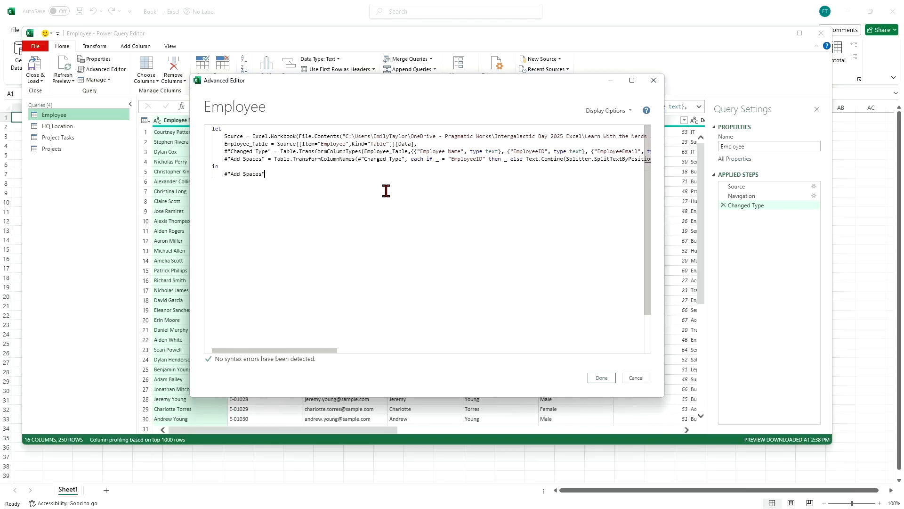
left_click(601, 379)
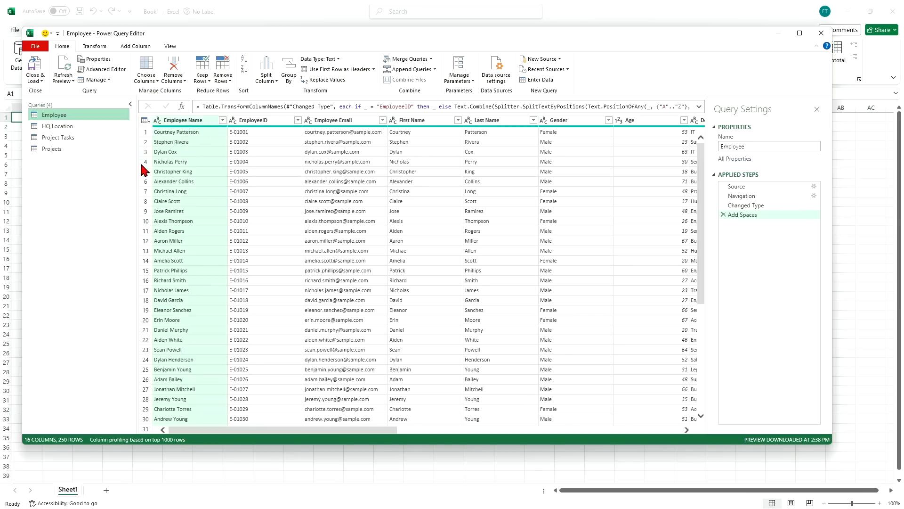
Rename the StreetAddress column of the HQ Location query as Street Address
left_click(53, 127)
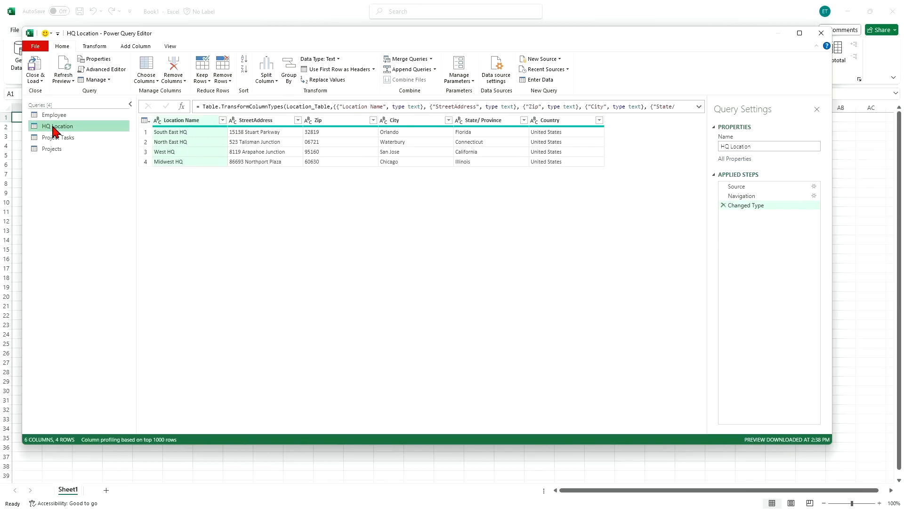
double_click(269, 123)
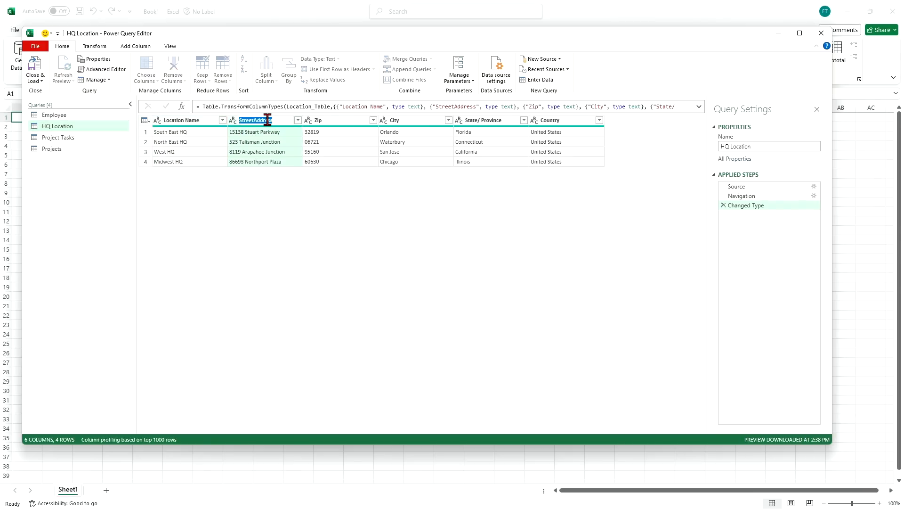
left_click(253, 120)
left_click(333, 277)
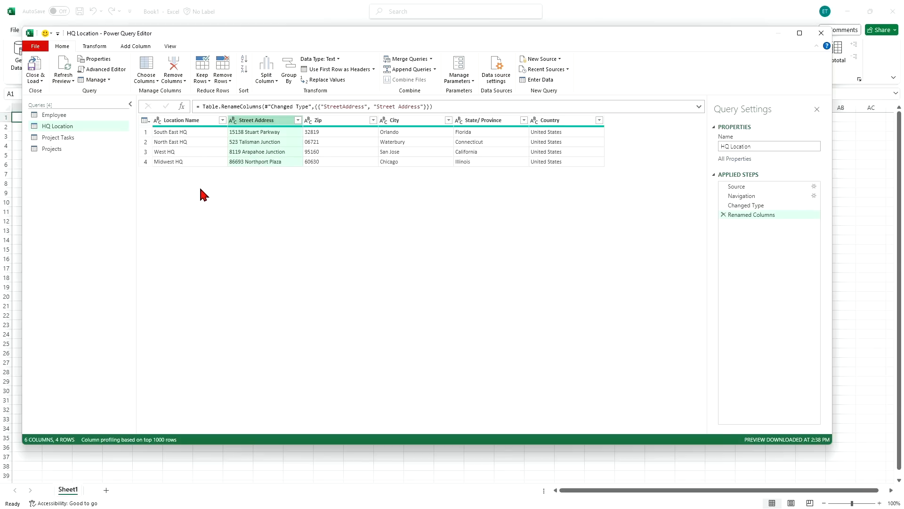
Close the query editor, load all queries into the workbook, and view the Project Tasks, HQ Location and Employee sheets
left_click(38, 81)
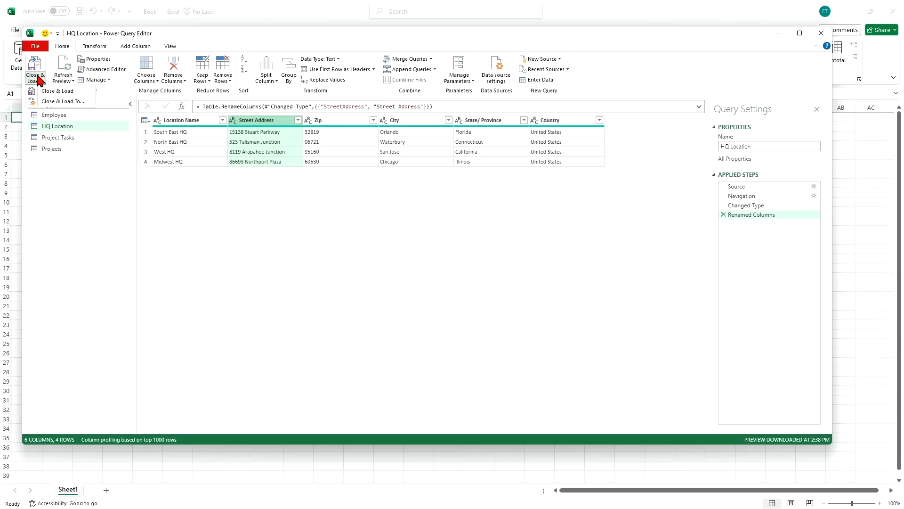
left_click(52, 92)
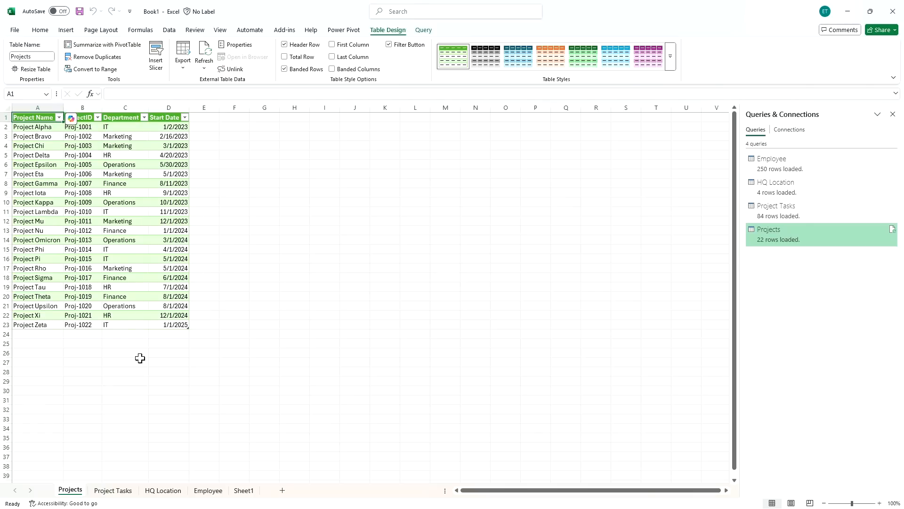
left_click(102, 490)
left_click(158, 491)
left_click(213, 490)
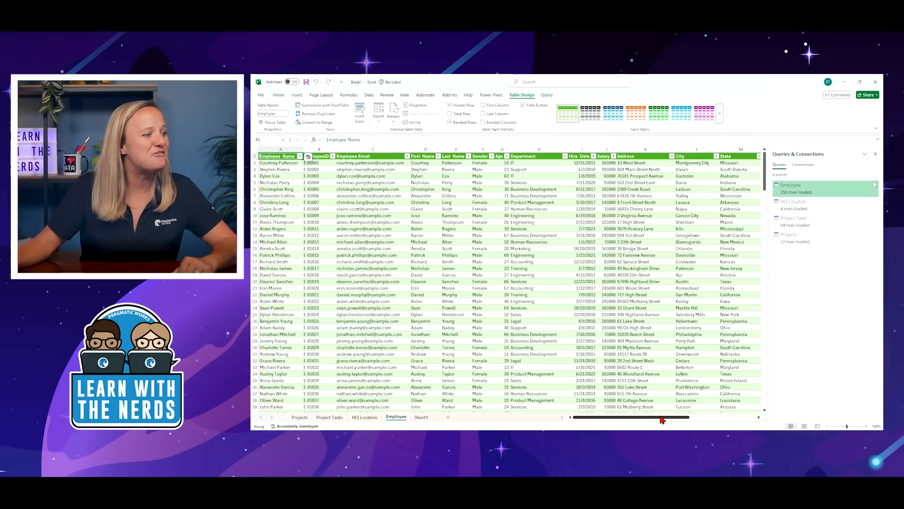
Filter the Employee table's Reporting Location column to show only Midwest HQ
left_click_drag(660, 417, 709, 417)
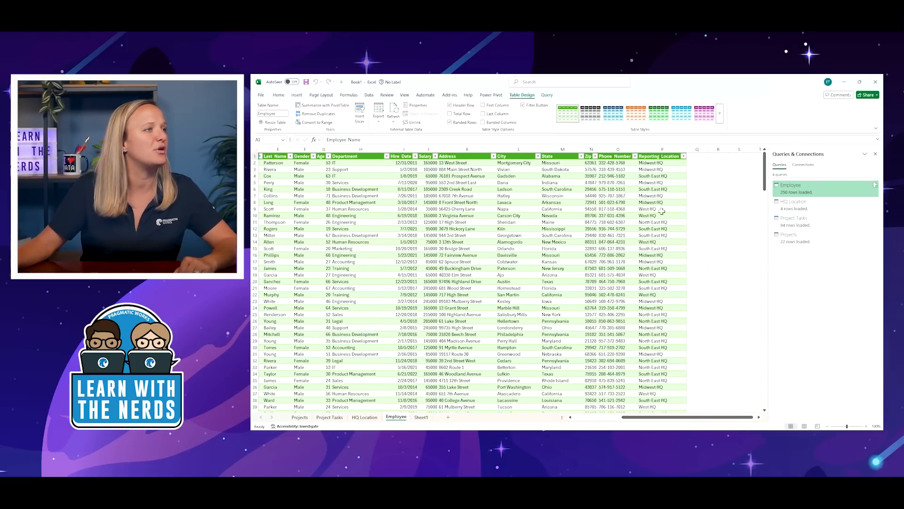
left_click(683, 156)
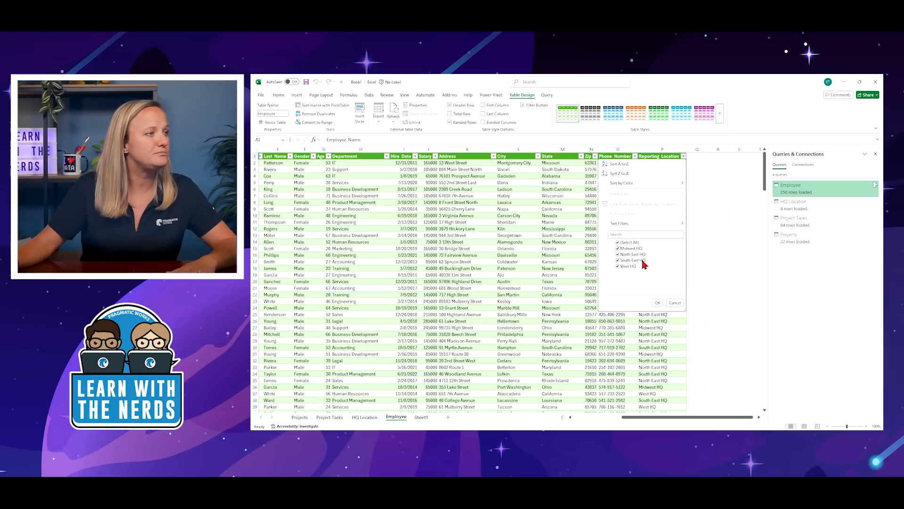
left_click(618, 243)
left_click(628, 248)
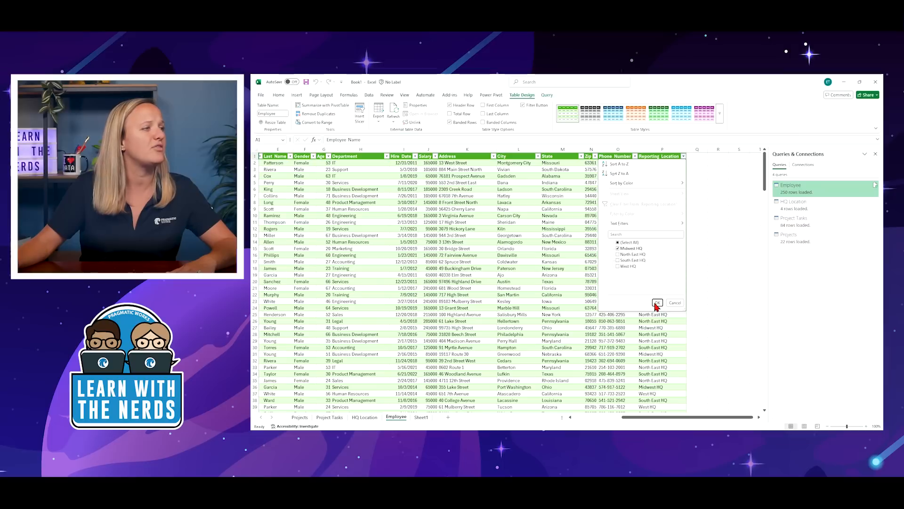
left_click(657, 303)
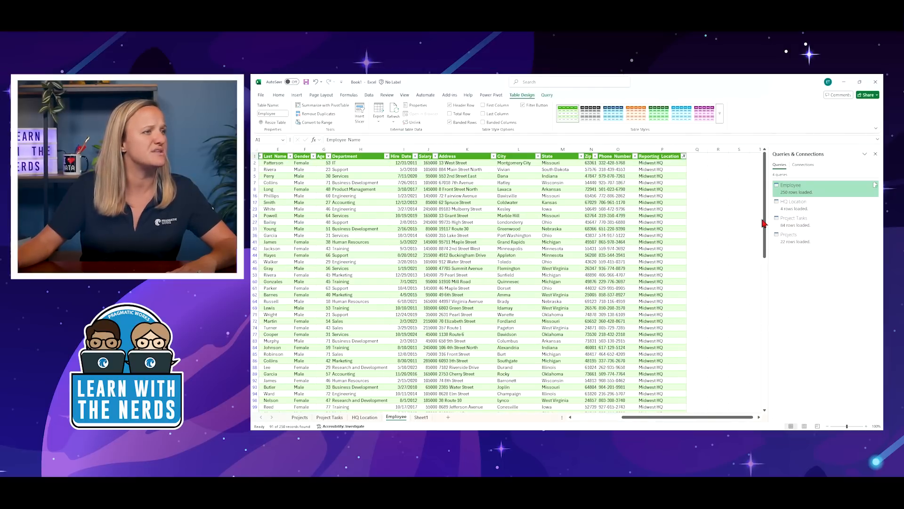
left_click_drag(766, 216, 766, 160)
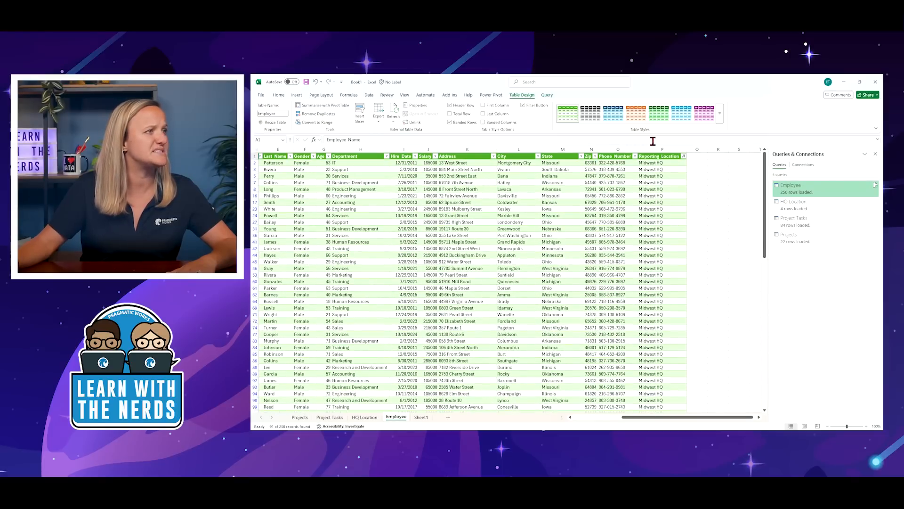
Clear the filter from the Employee table's Reporting Location column
left_click(683, 156)
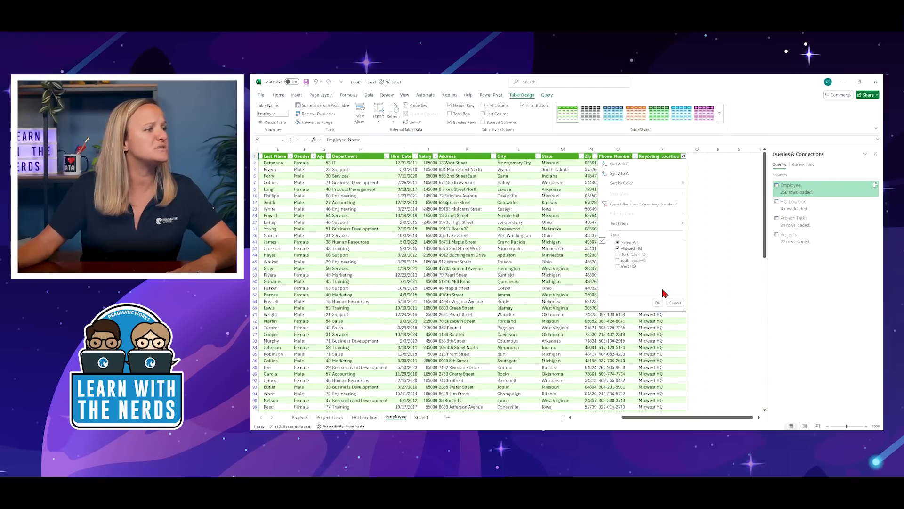
left_click(628, 204)
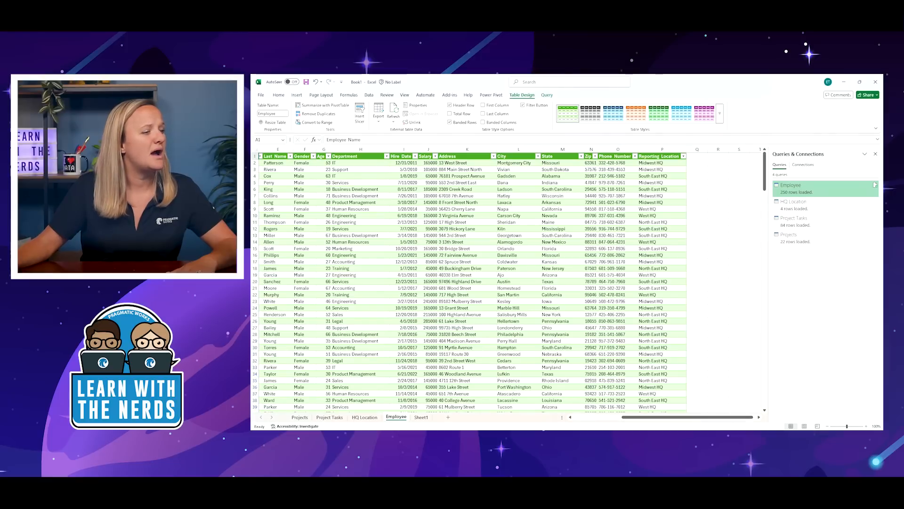
left_click_drag(674, 416, 609, 419)
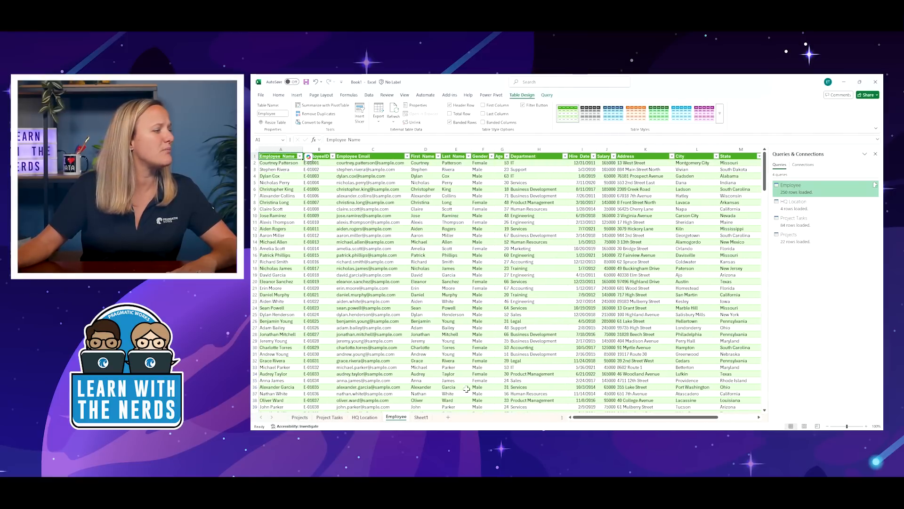
Filter the ProjectID column on the Project Tasks sheet to show only Proj-1007
left_click(329, 417)
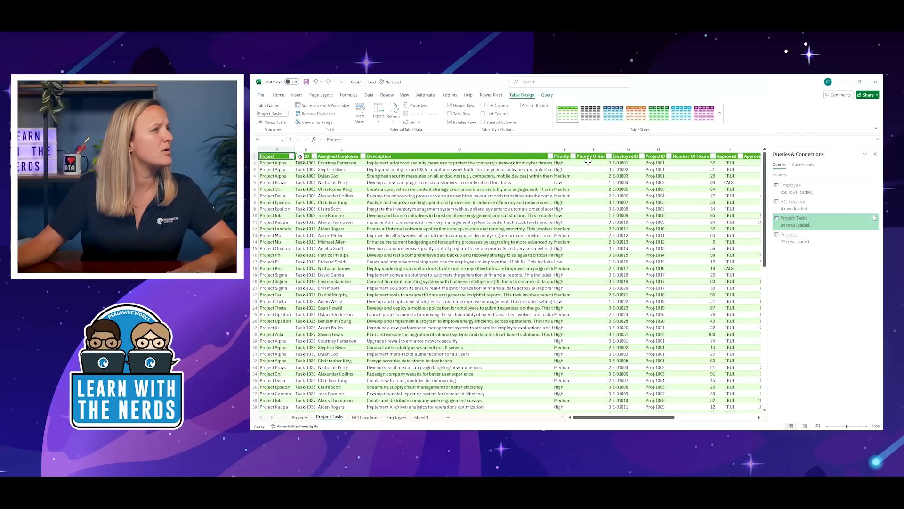
left_click(669, 157)
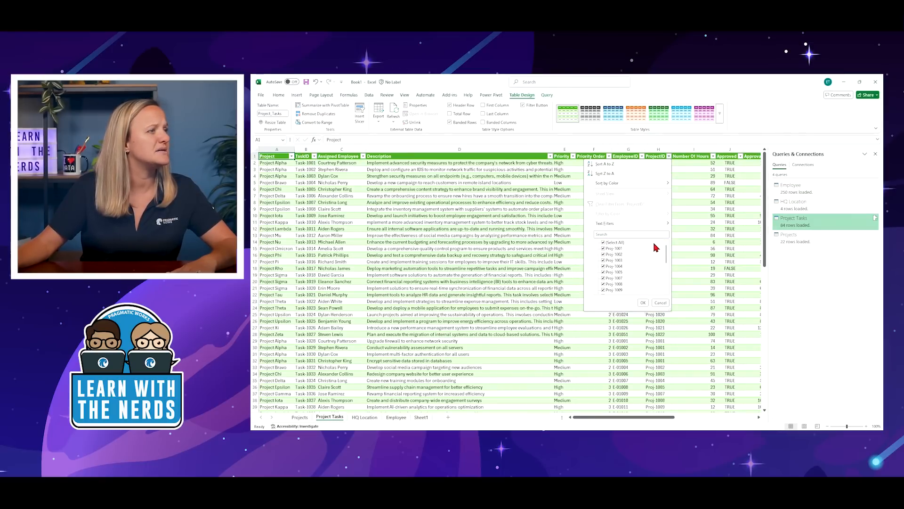
left_click(605, 243)
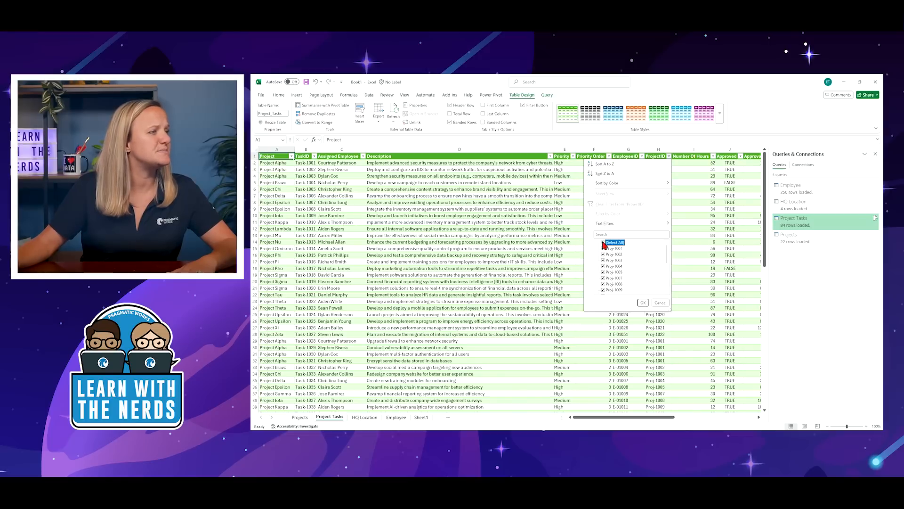
left_click(604, 278)
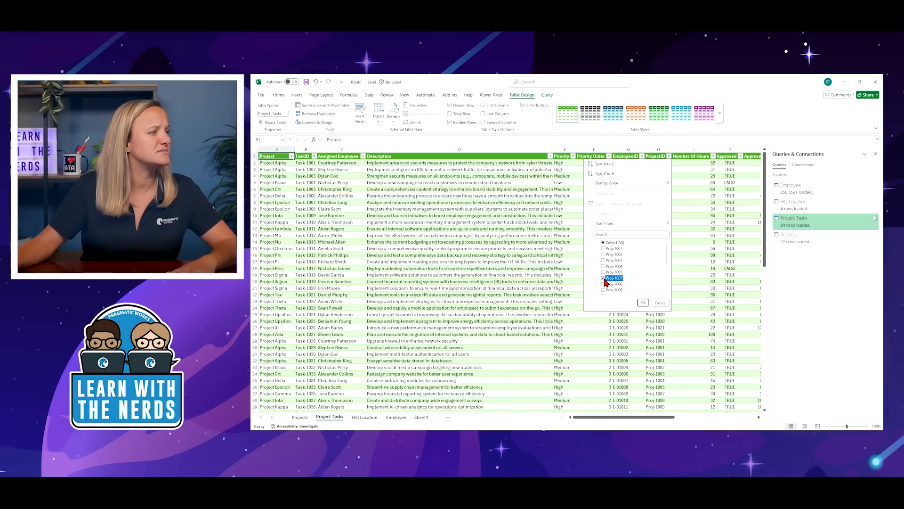
left_click(642, 302)
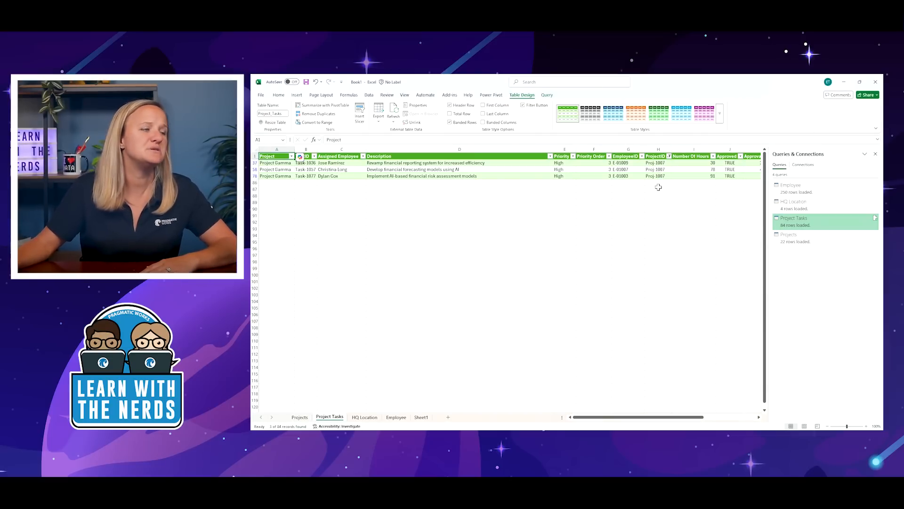
Restore all project IDs in the ProjectID filter of the Project Tasks table
left_click(669, 156)
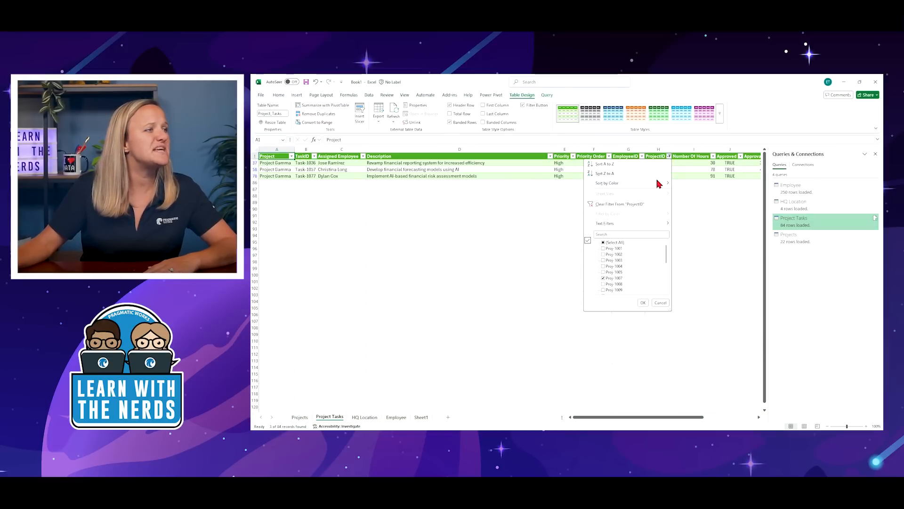
left_click(605, 243)
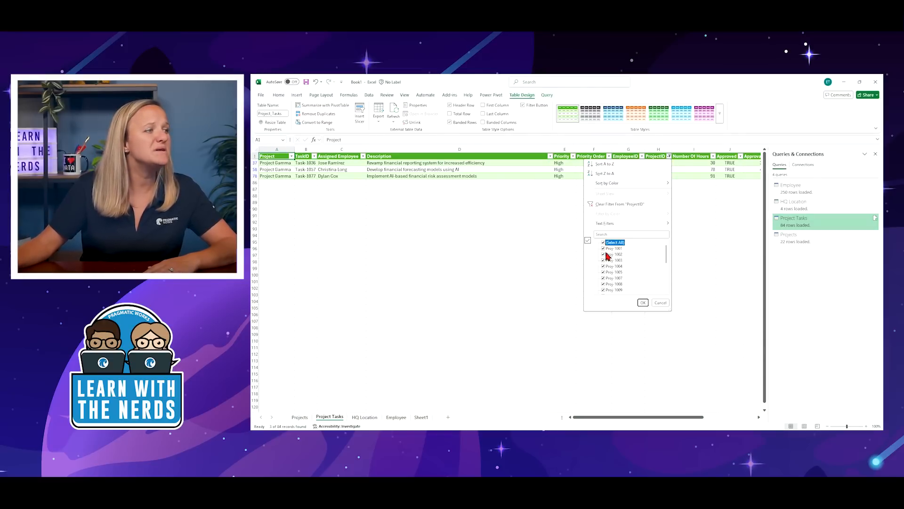
left_click(643, 302)
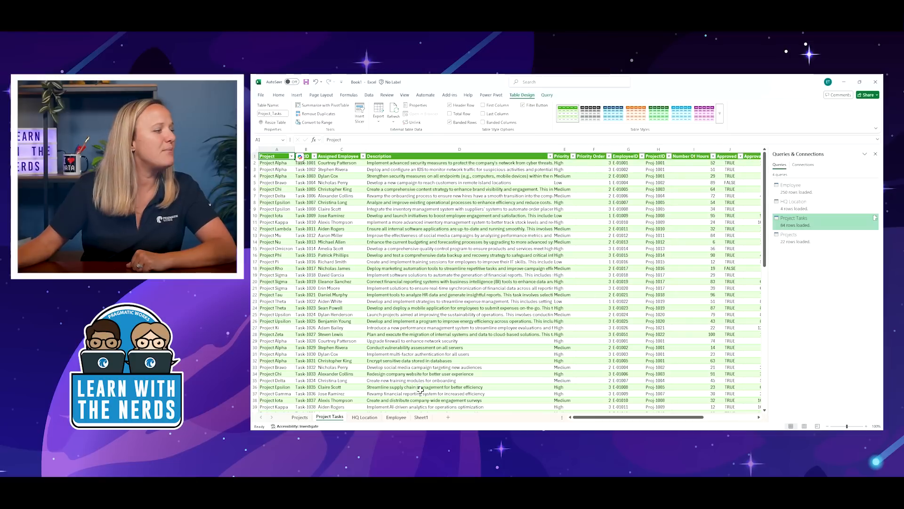
Enter the heading Employee Number in cell C3 of Sheet1 and widen column C to fit it
left_click(422, 418)
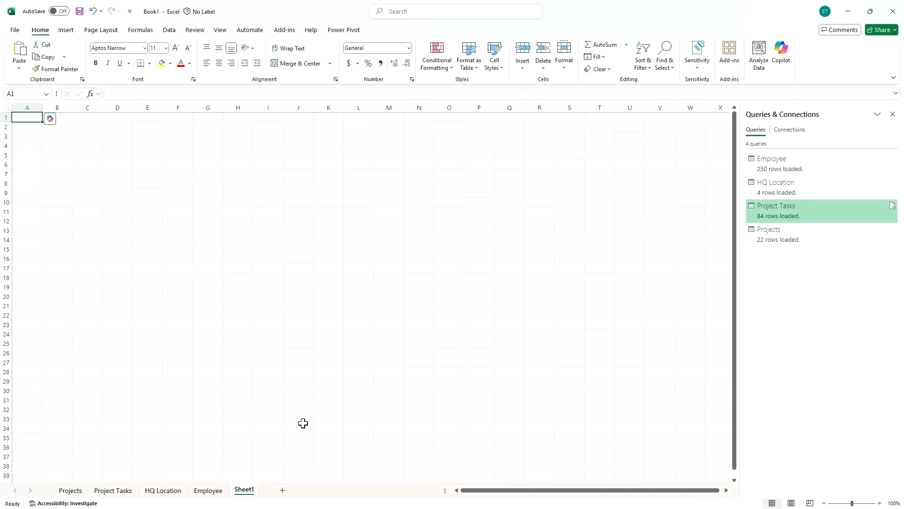
left_click(83, 137)
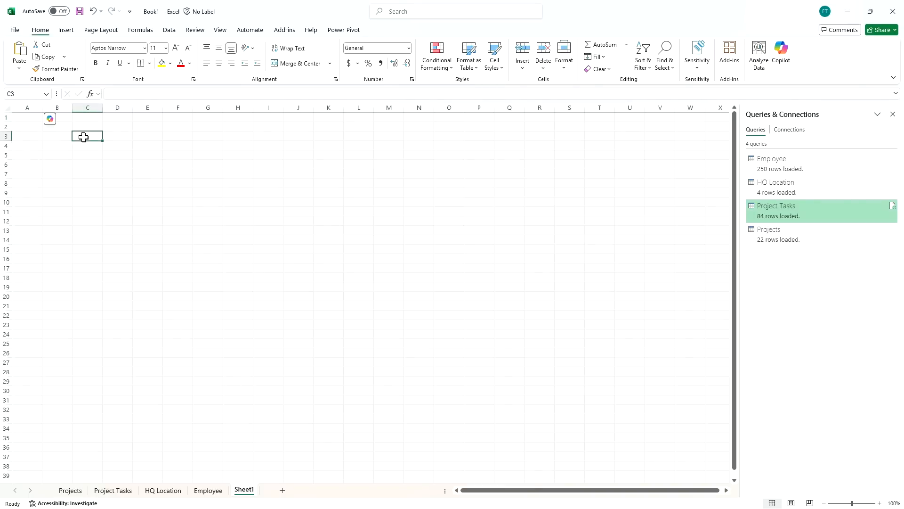
type("Employee")
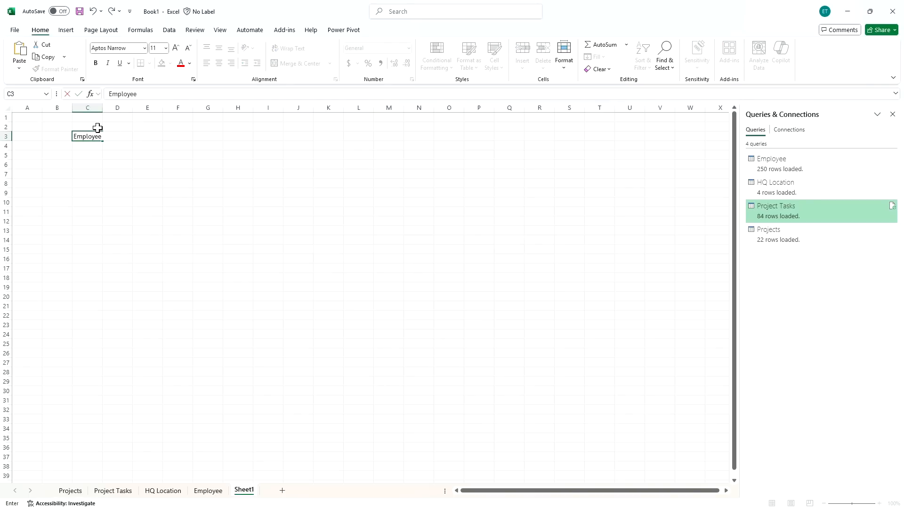
type(" Numver")
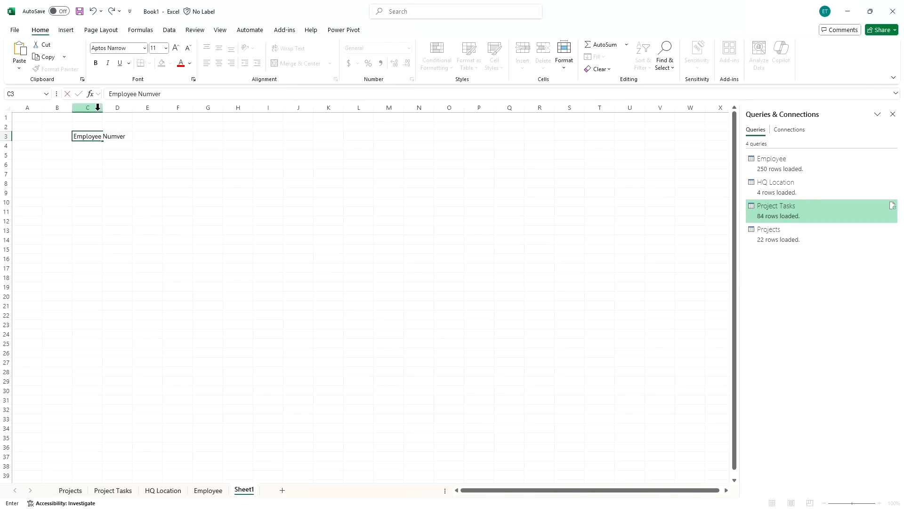
left_click(144, 211)
left_click_drag(103, 108, 148, 108)
left_click(112, 145)
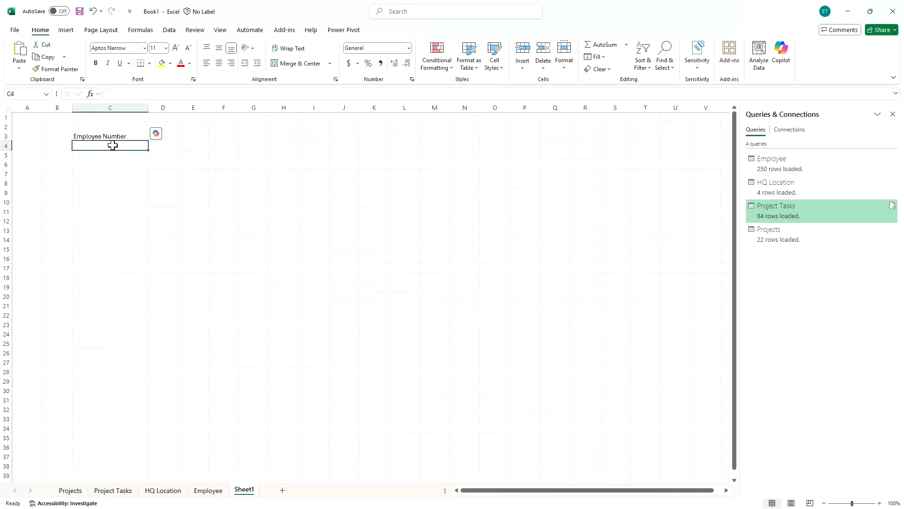
left_click(267, 147)
Enter the heading Employee Name in cell D3 and widen column D to fit it
left_click(162, 135)
type("E")
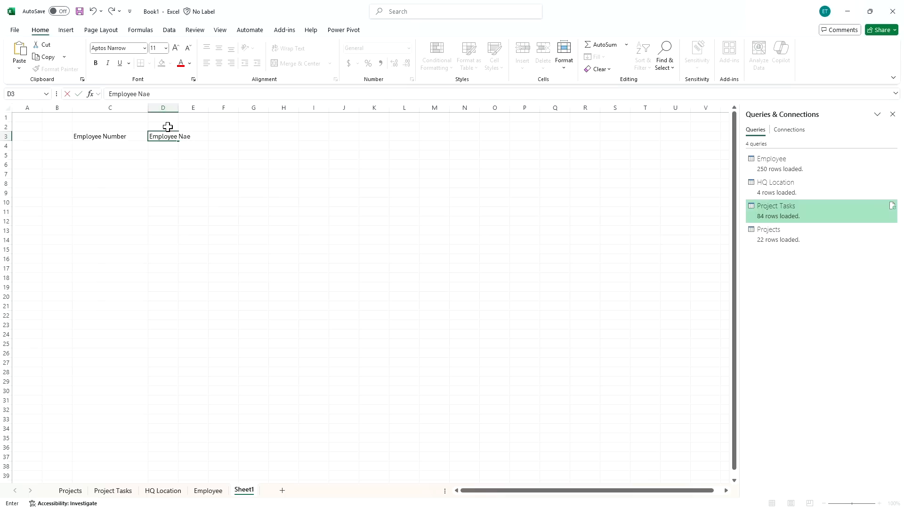
type("mployee Name")
left_click(191, 183)
left_click_drag(179, 108, 209, 108)
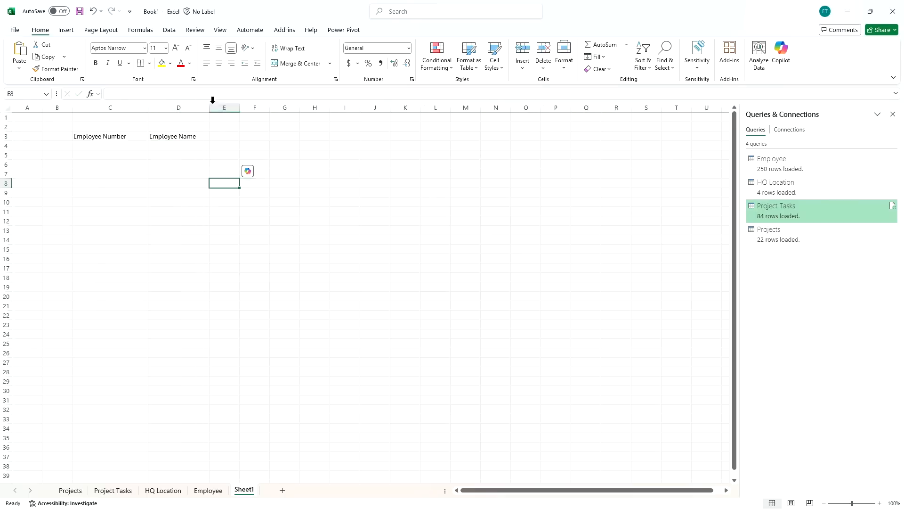
Enter the heading Employee Salary in cell E3 and widen columns E and F
left_click(231, 136)
type("Employee Salary")
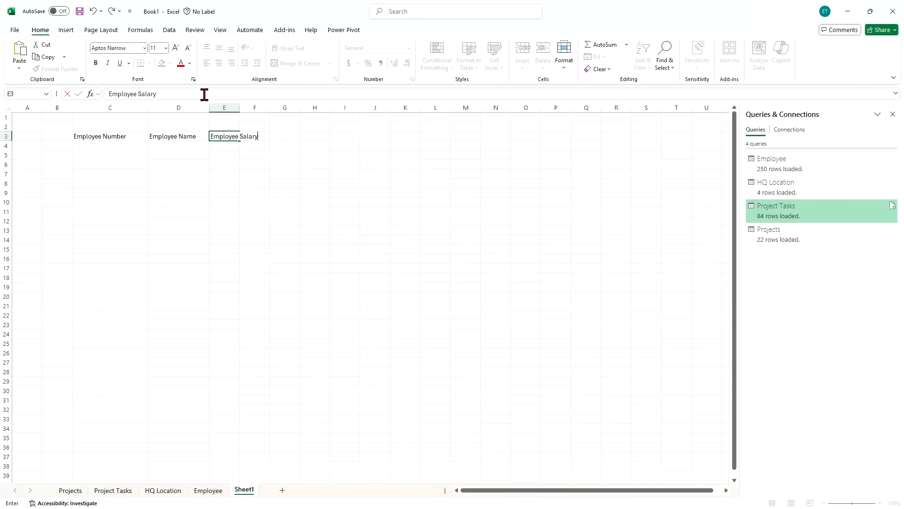
left_click(207, 239)
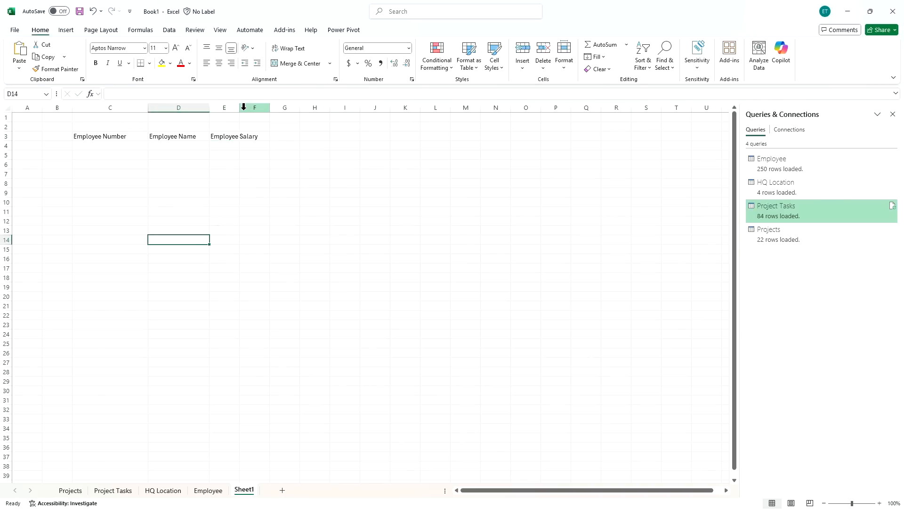
left_click_drag(239, 107, 338, 107)
Enter the heading "Count of Project Taks" in cell F3
left_click(291, 137)
double_click(291, 136)
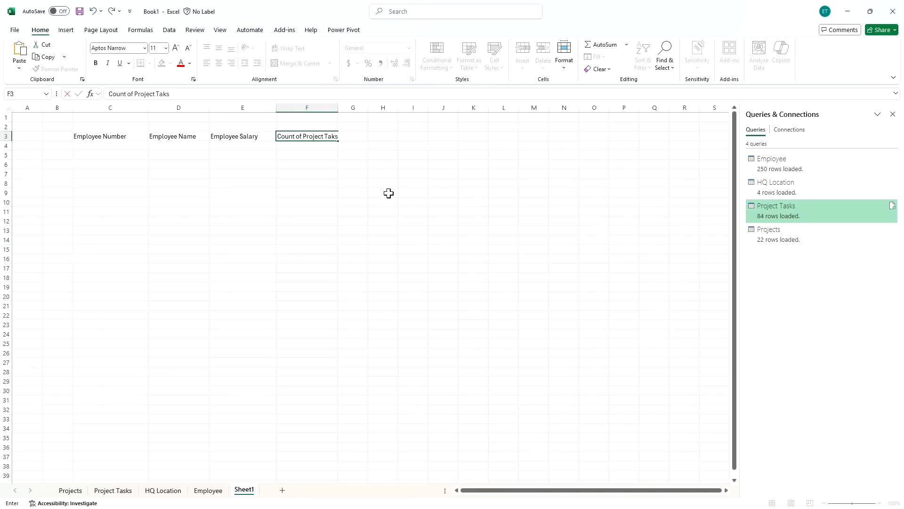
left_click(383, 211)
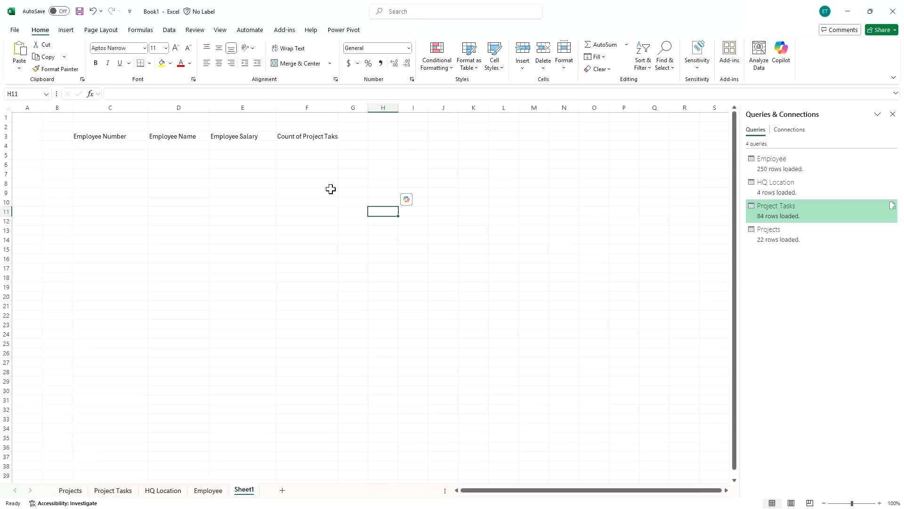
Copy the EmployeeID values in G16:G27 of Project Tasks and paste them under Employee Number in Sheet1, starting at cell C4
left_click(117, 147)
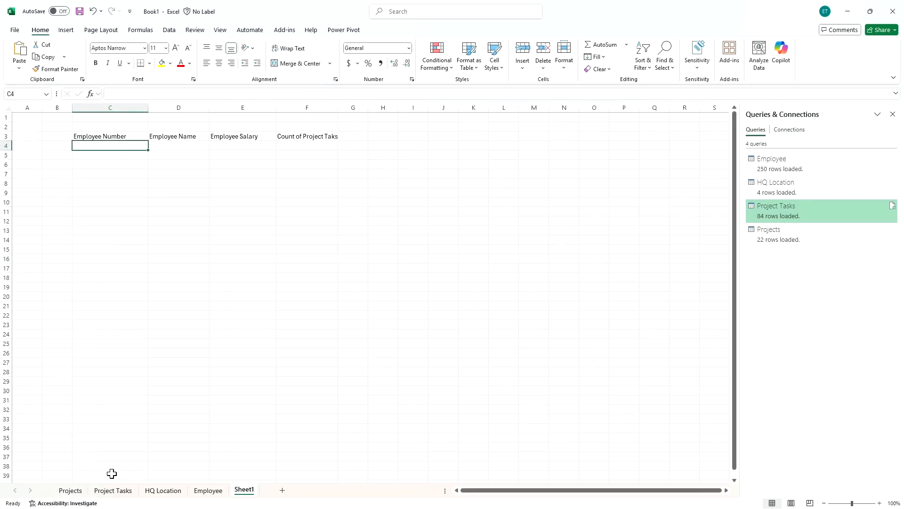
left_click(118, 490)
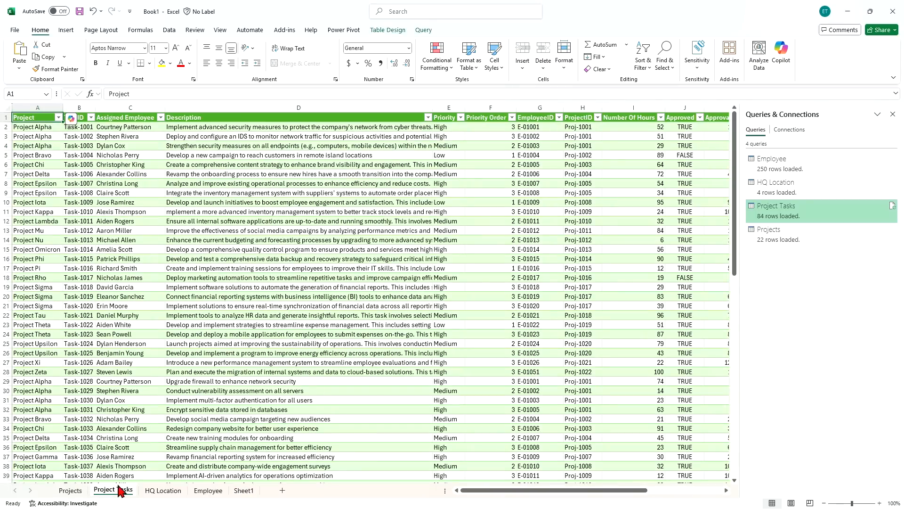
scroll(542, 189, "down", 2)
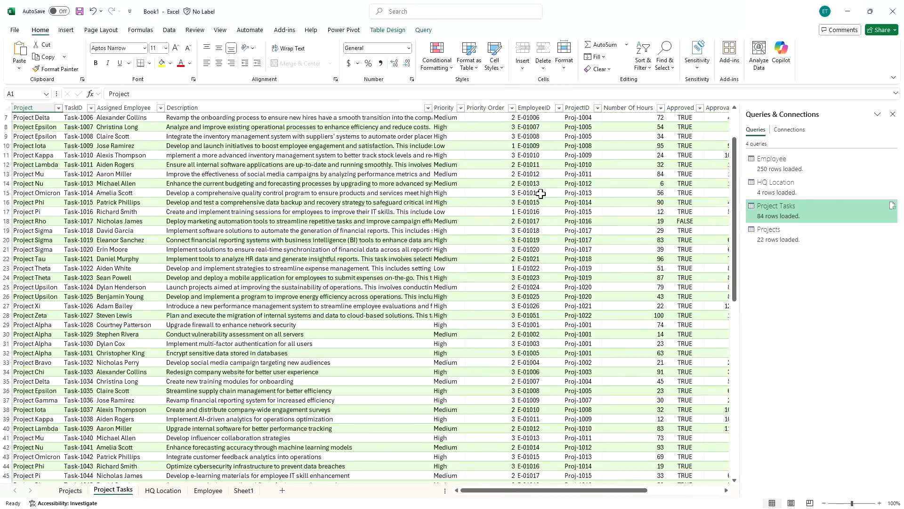
scroll(540, 193, "down", 1)
left_click_drag(531, 173, 546, 277)
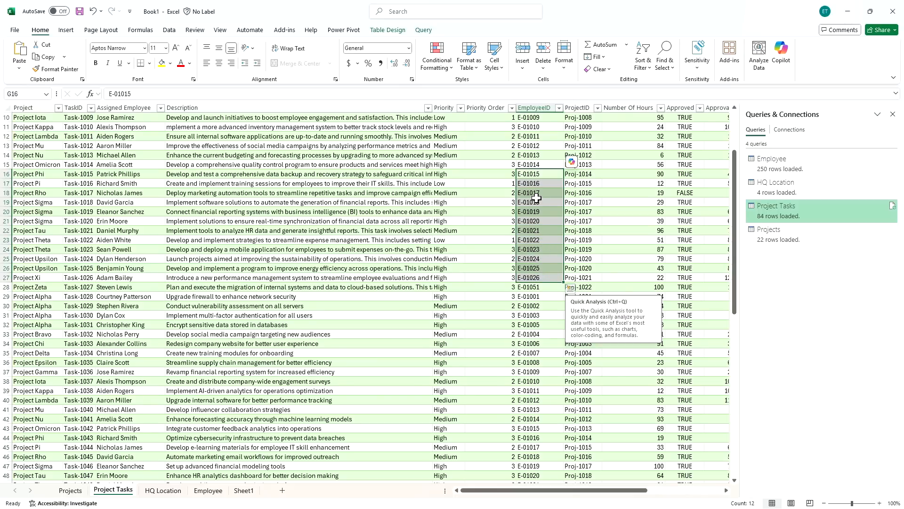
key("ctrl+c")
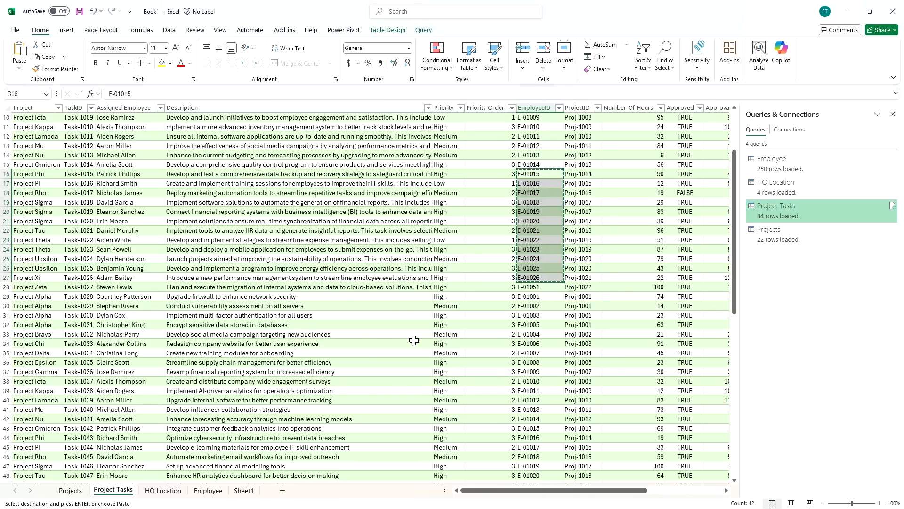
left_click(244, 490)
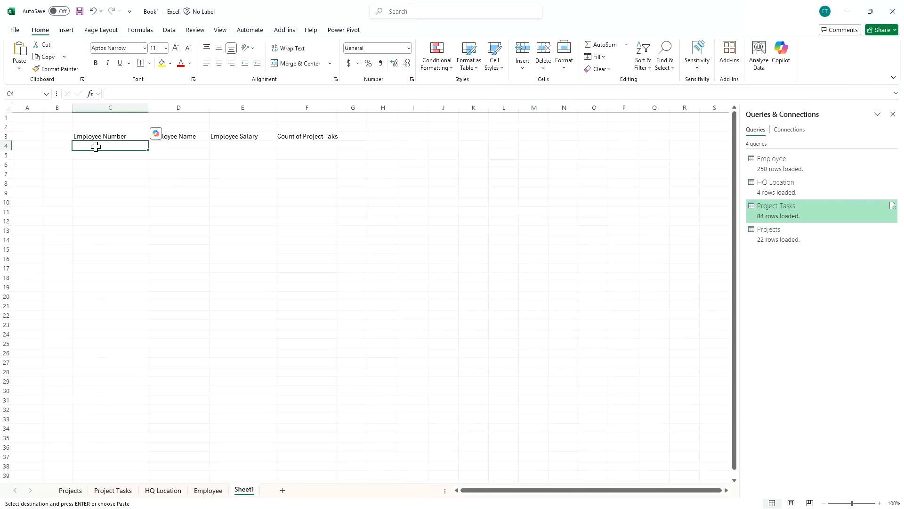
key("ctrl+v")
left_click(94, 269)
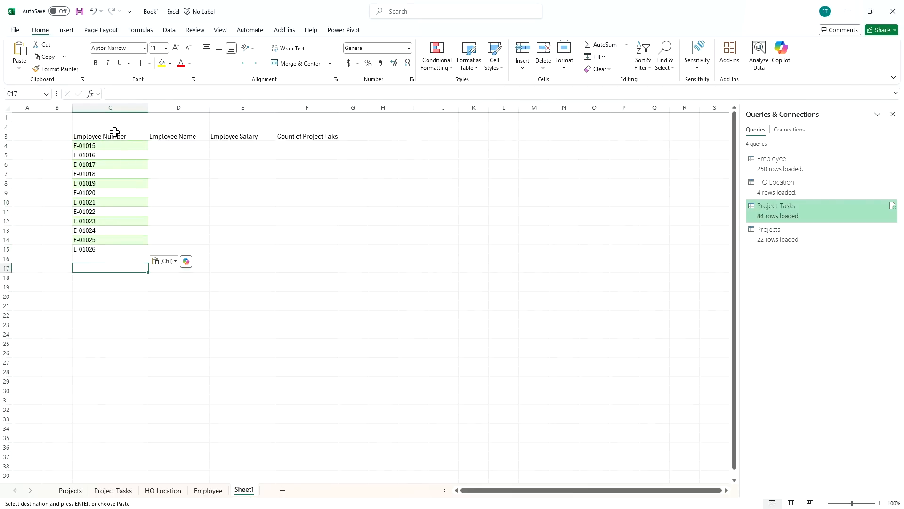
left_click(180, 146)
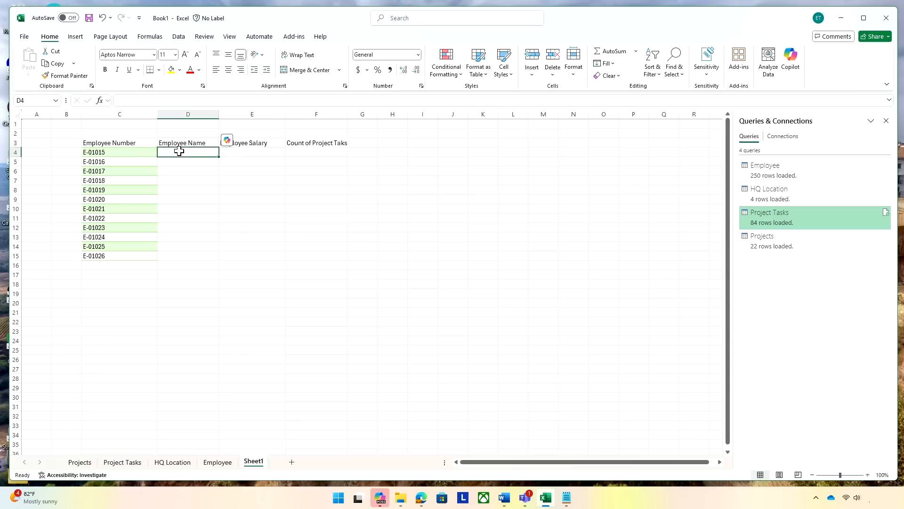
Enter an XLOOKUP in D4 matching C4 against Employee column B, returning column A, with "No Employee Found" as the not-found text
type("=xl")
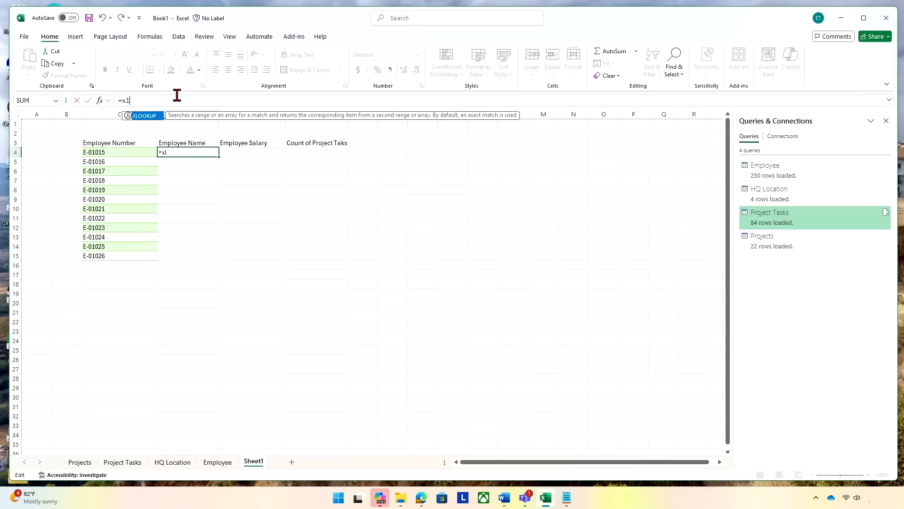
key("Tab")
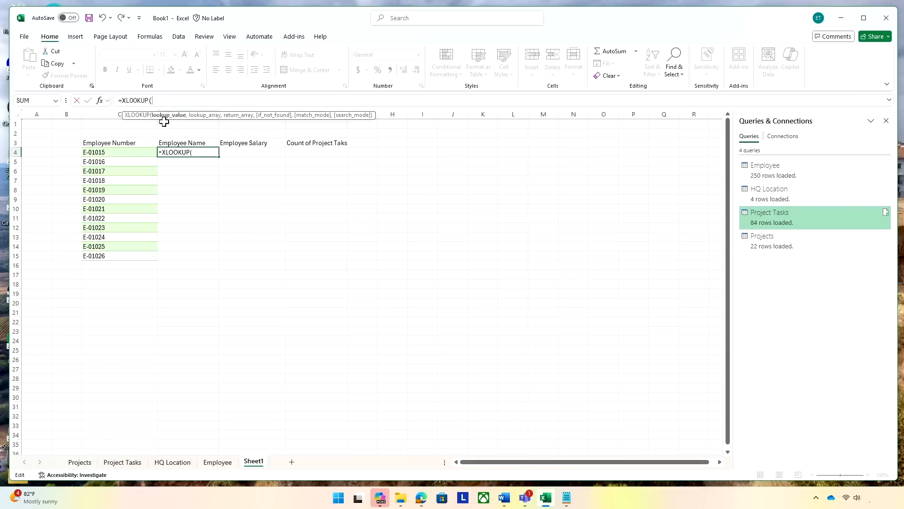
left_click(108, 153)
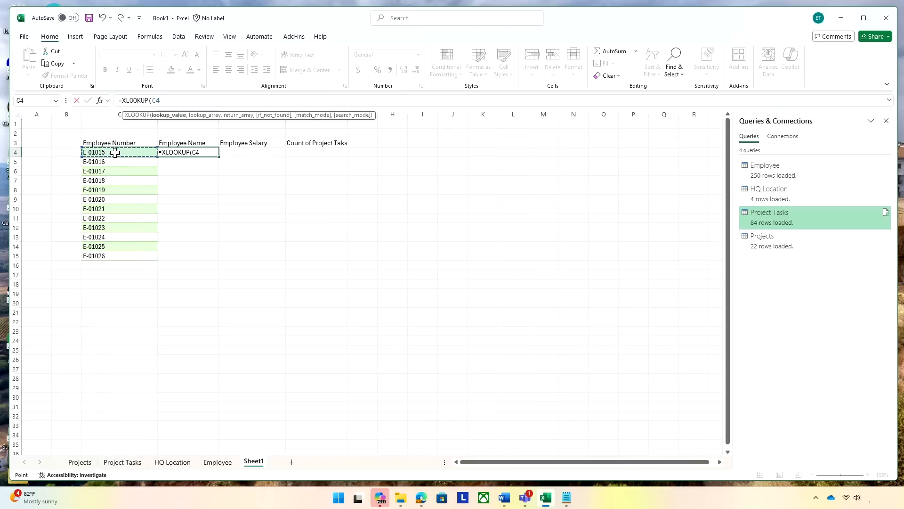
type(",")
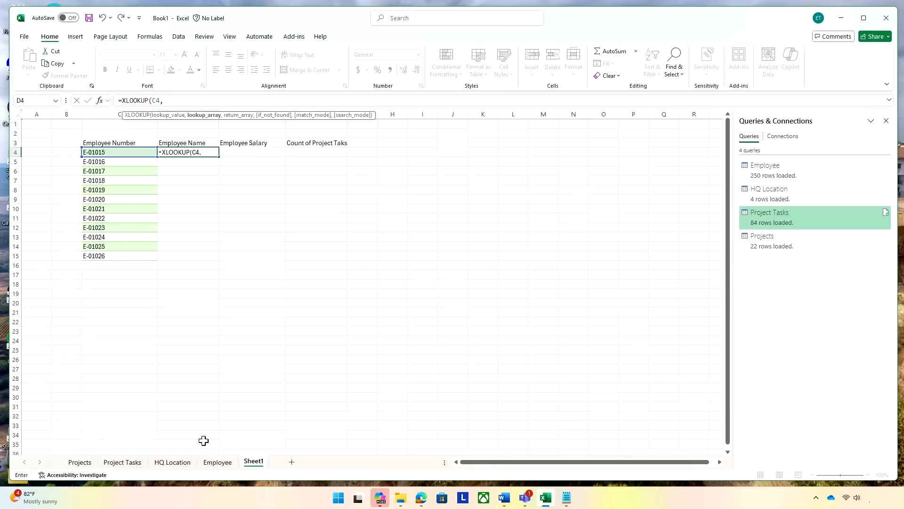
left_click(223, 465)
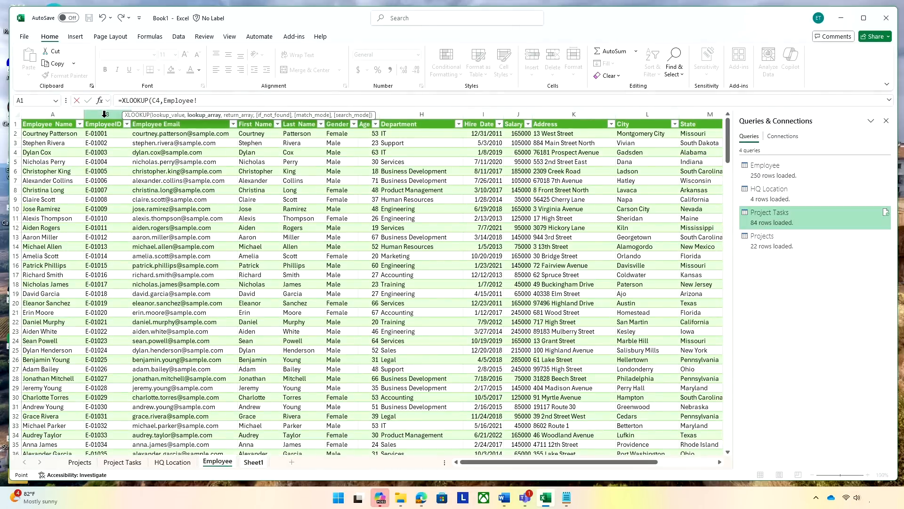
left_click(104, 114)
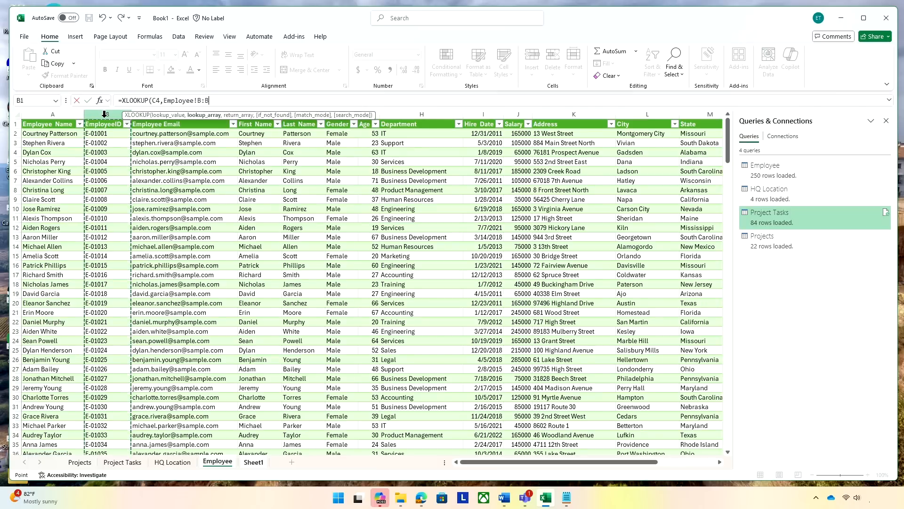
type(",")
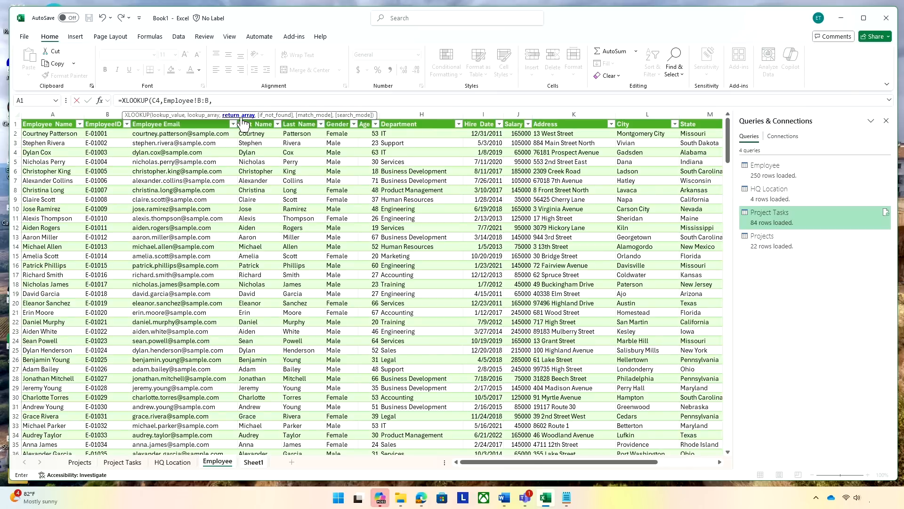
left_click(53, 113)
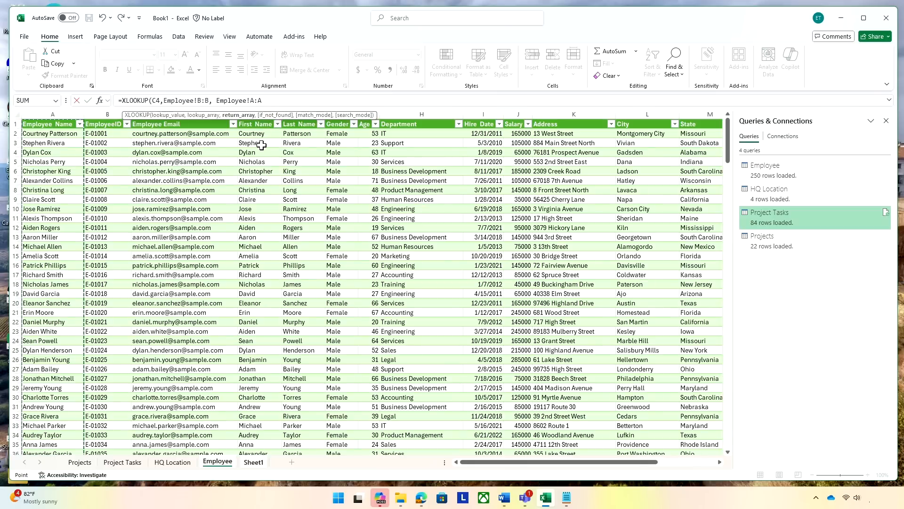
type(", \"No Employee Found")
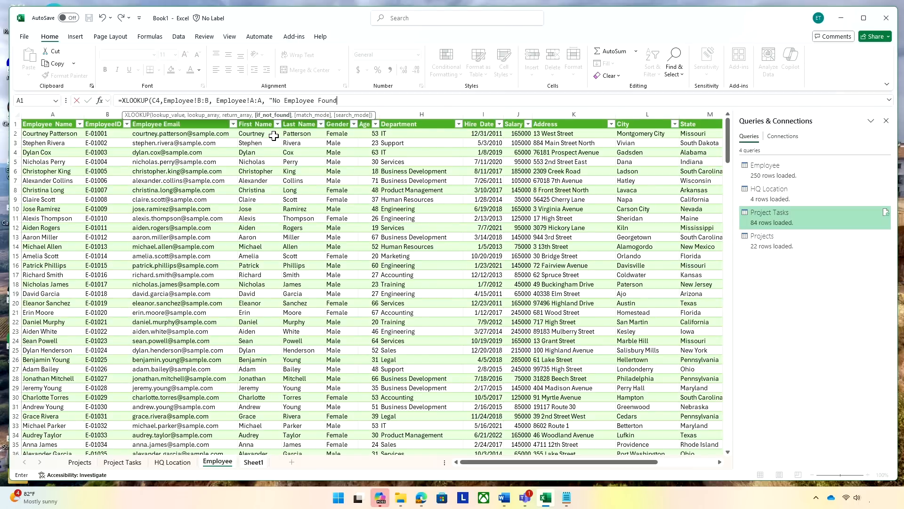
type(")")
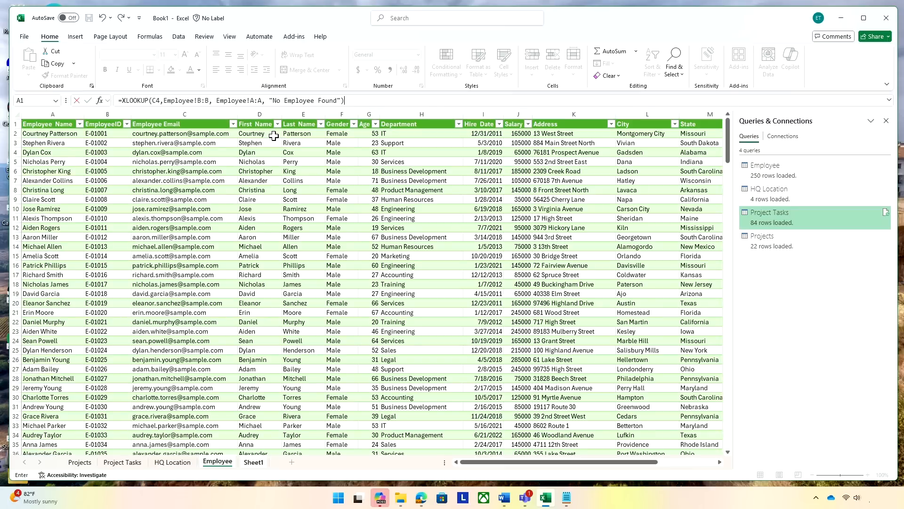
left_click(89, 100)
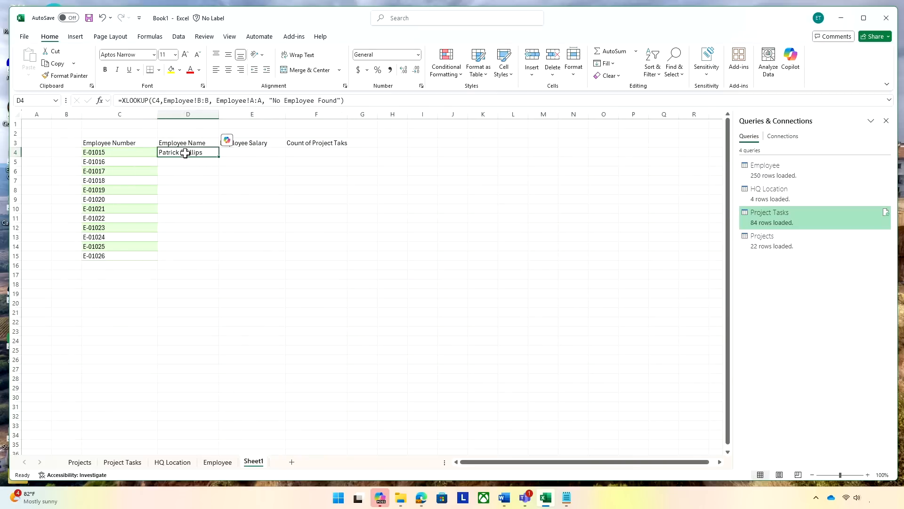
Check the name returned for the first employee number in Sheet1 against its row in the Employee sheet
left_click(110, 152)
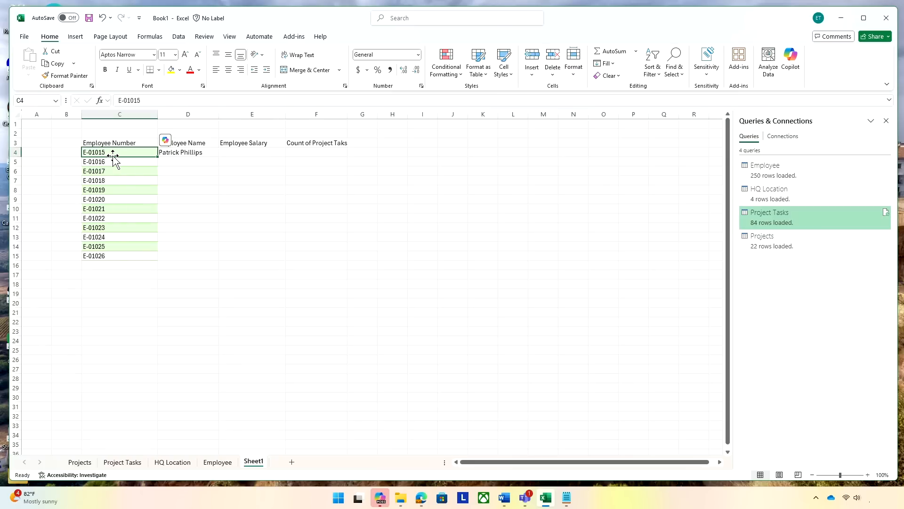
left_click(201, 152)
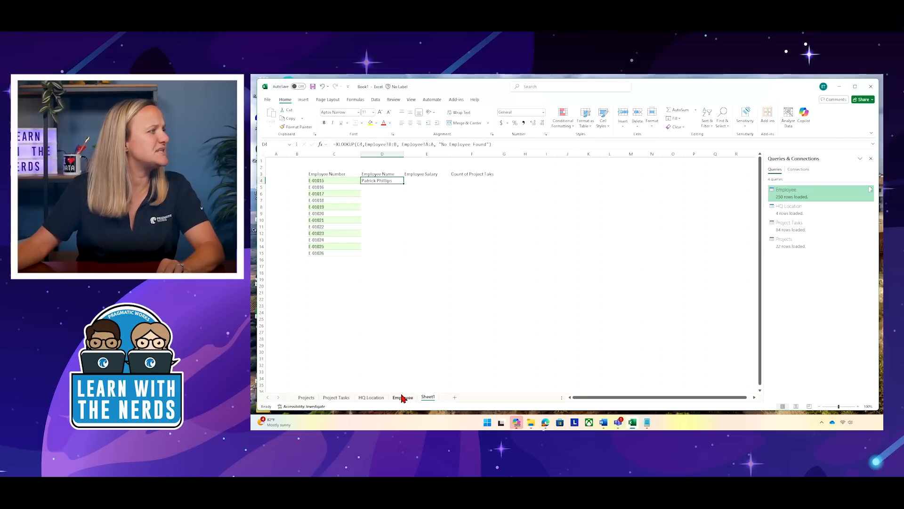
left_click(403, 397)
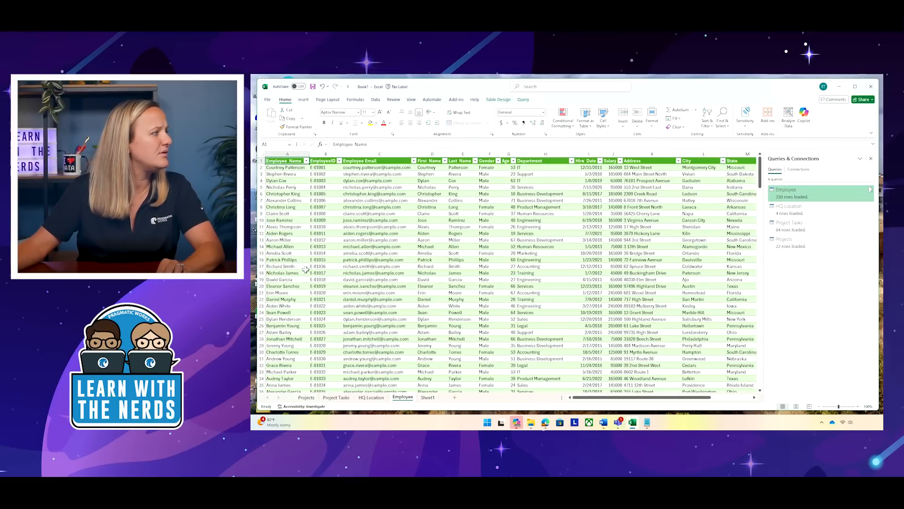
left_click(278, 260)
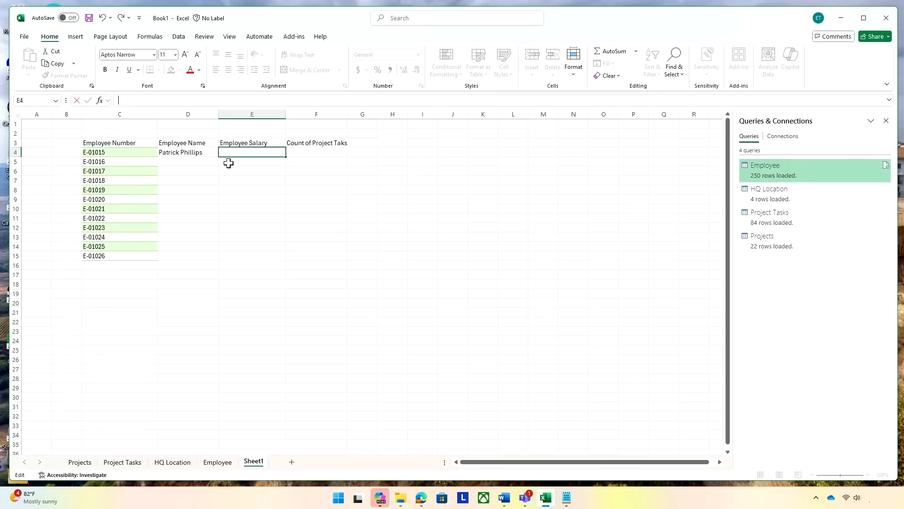
Enter a VLOOKUP in Sheet1 cell E4 that looks up C4 in Employee columns B:J and returns column 9
left_click(221, 97)
type("=vl")
key("Tab")
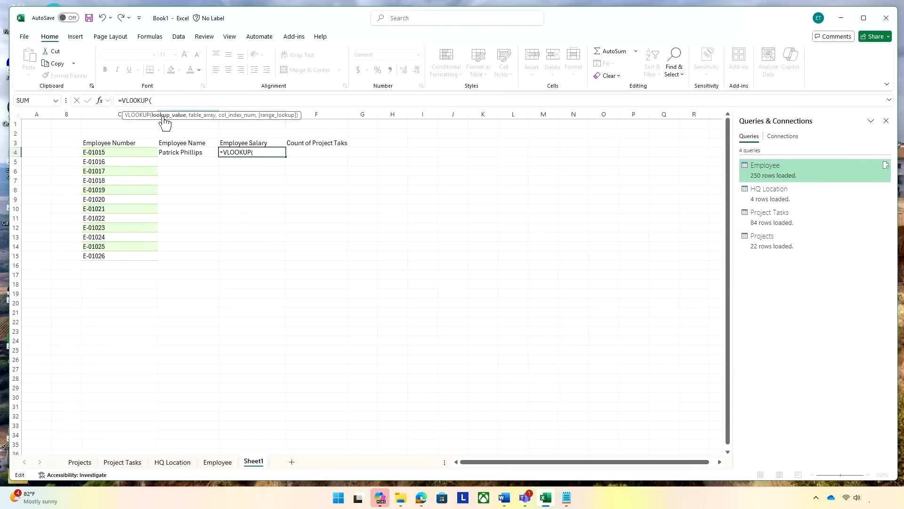
left_click(104, 154)
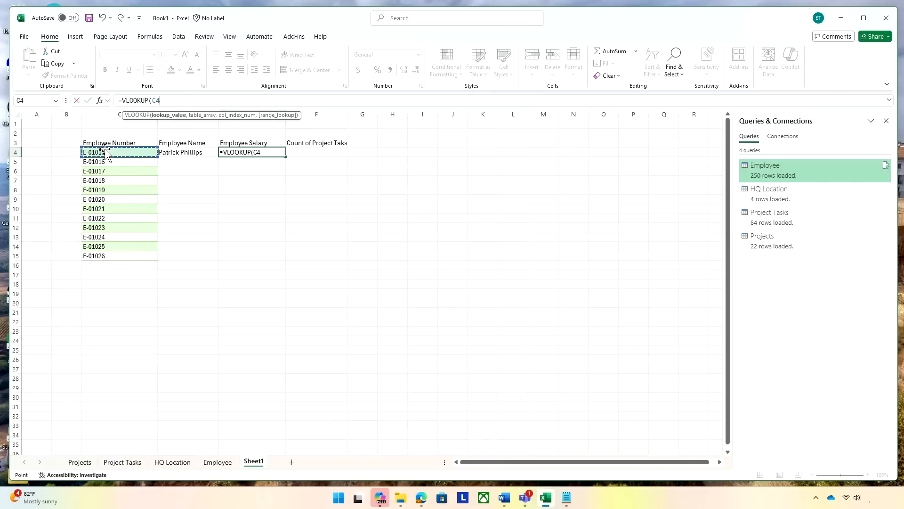
type(",")
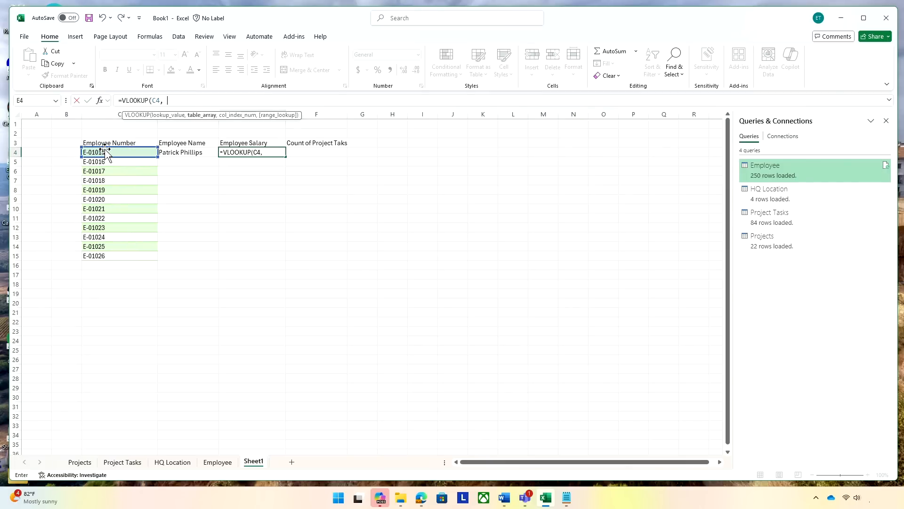
left_click(224, 463)
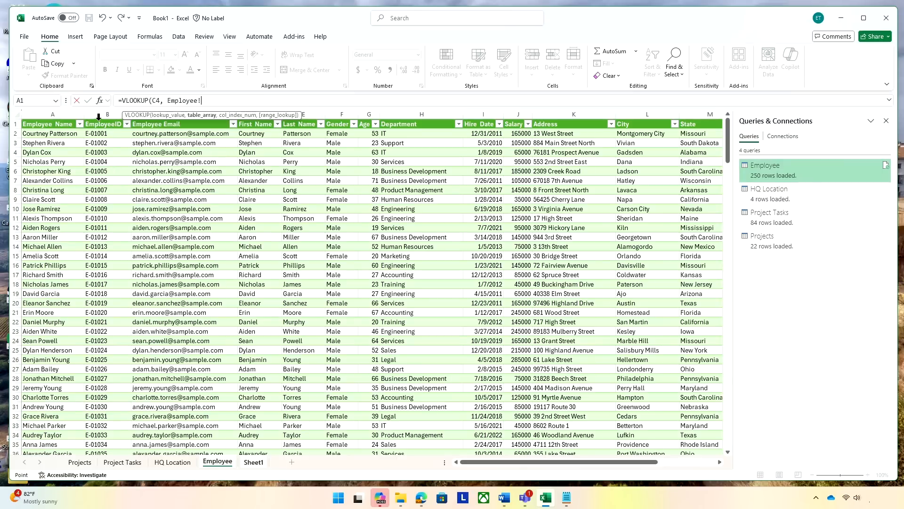
left_click_drag(98, 115, 516, 114)
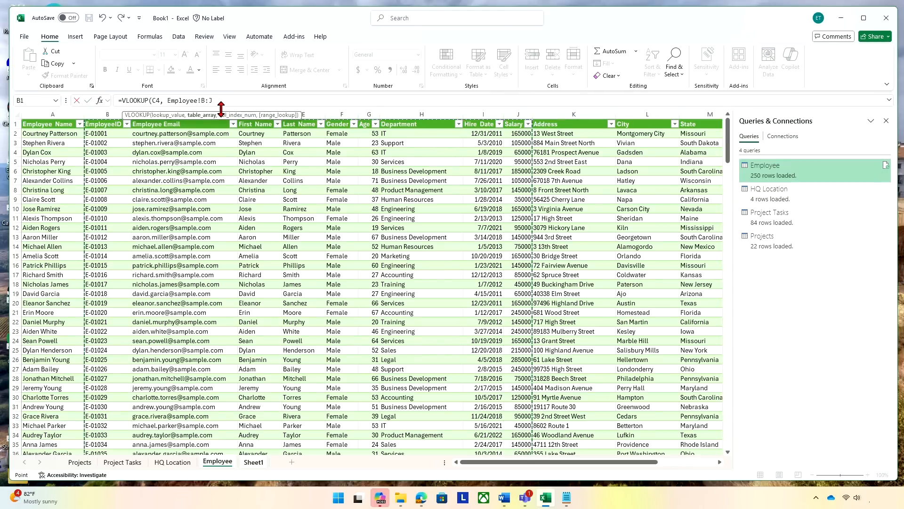
type(", 9")
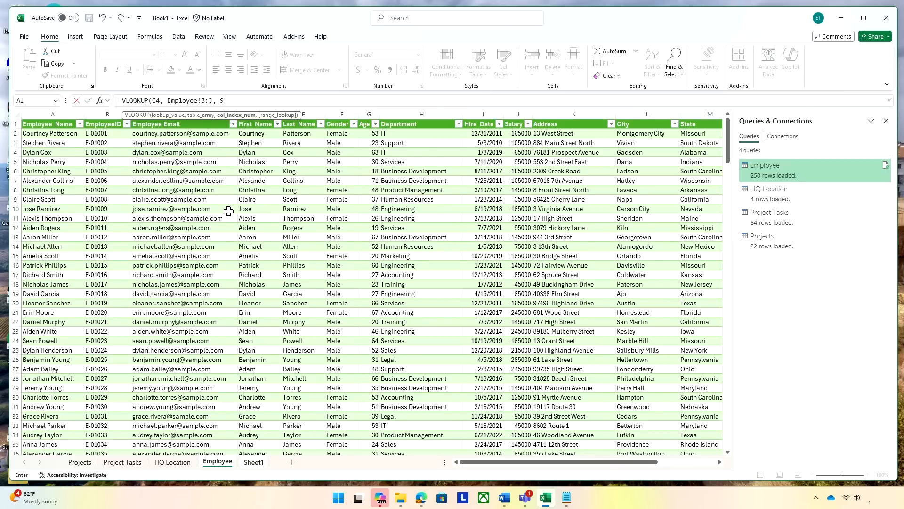
type(")")
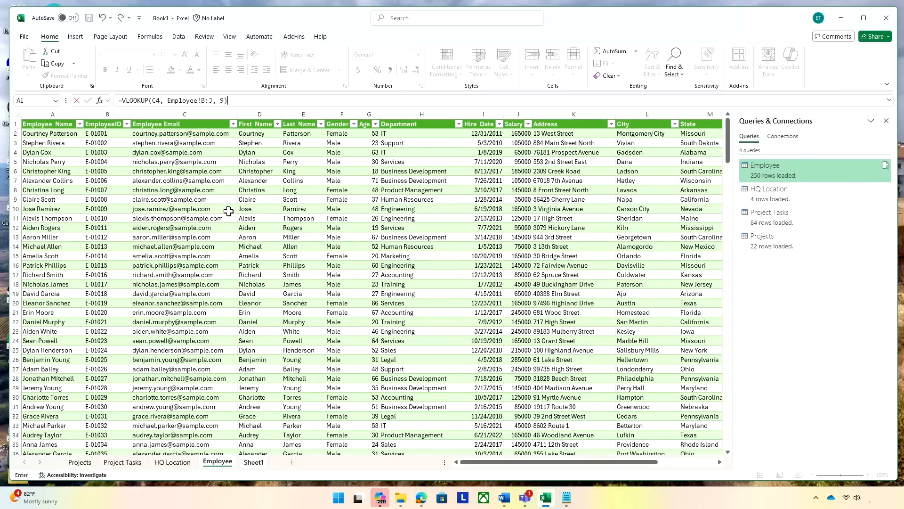
key("Return")
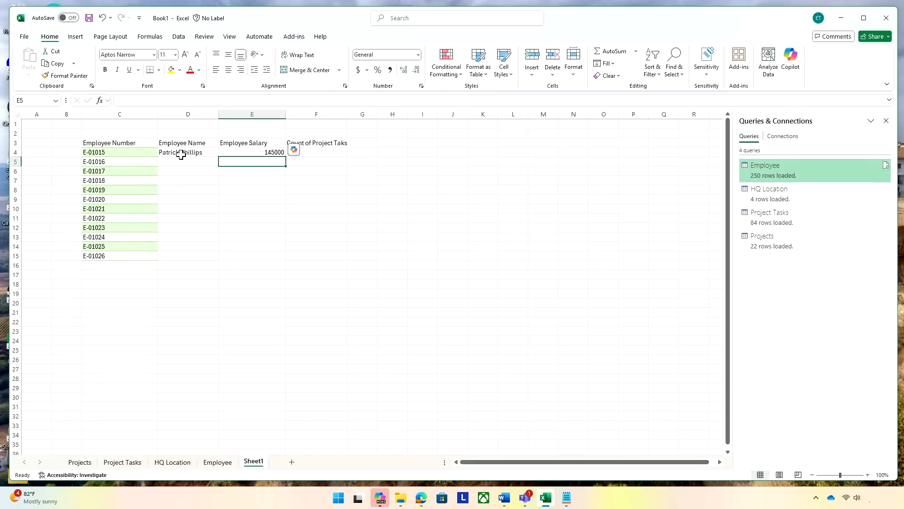
Format the salary in cell E4 with the $ English (United States) accounting format
left_click(250, 152)
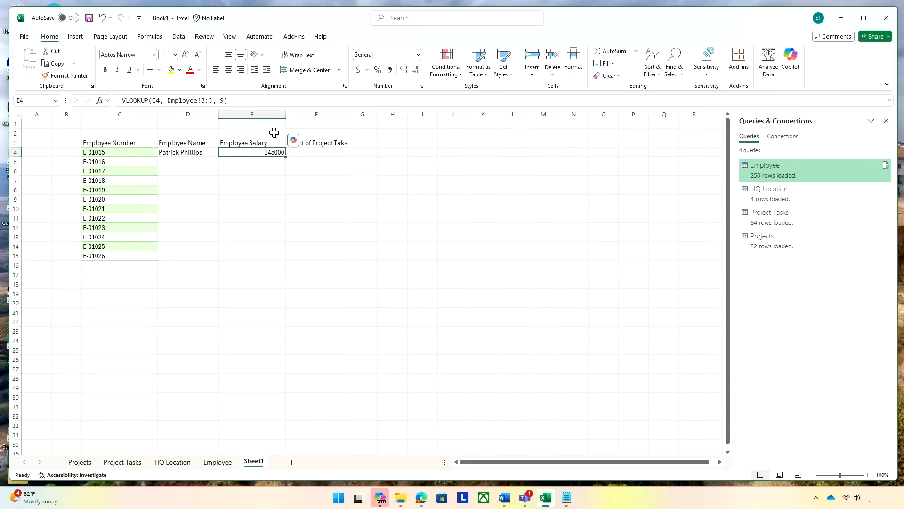
left_click(368, 70)
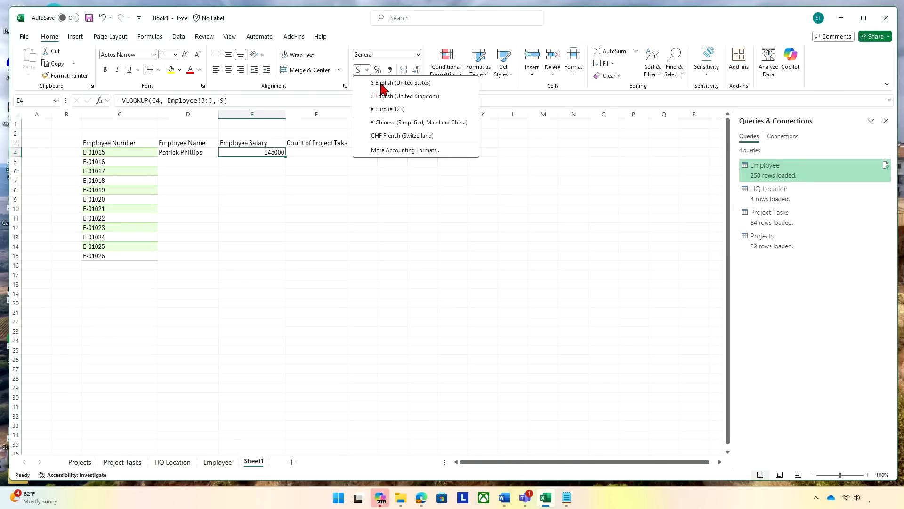
left_click(381, 83)
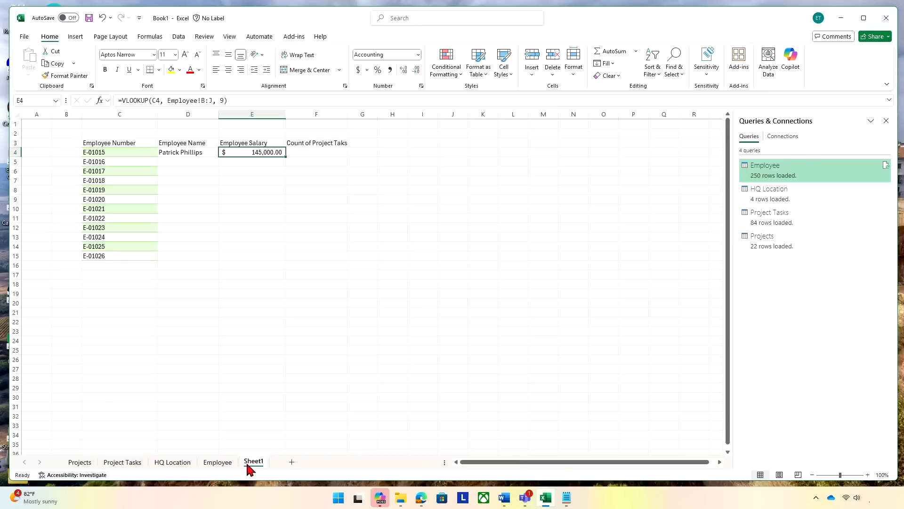
Apply the $ English (United States) accounting format to the whole Salary column of the Employee sheet
left_click(218, 462)
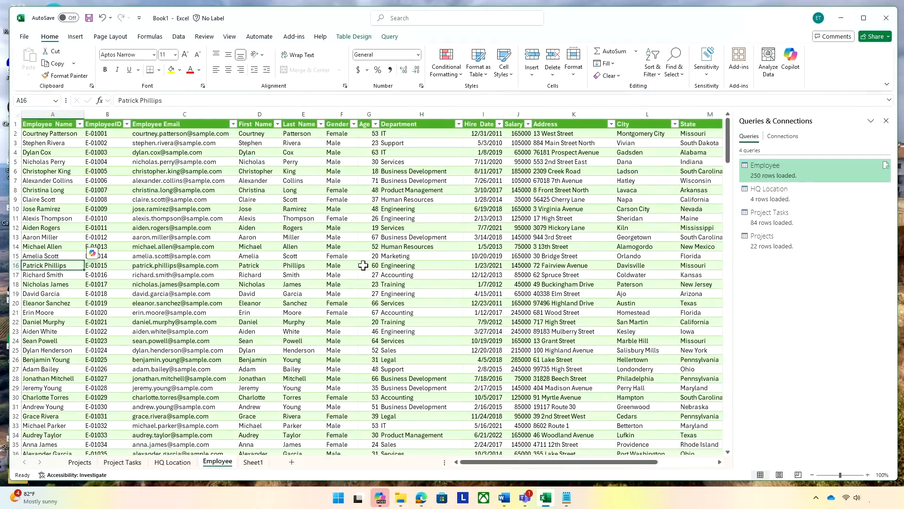
left_click(511, 123)
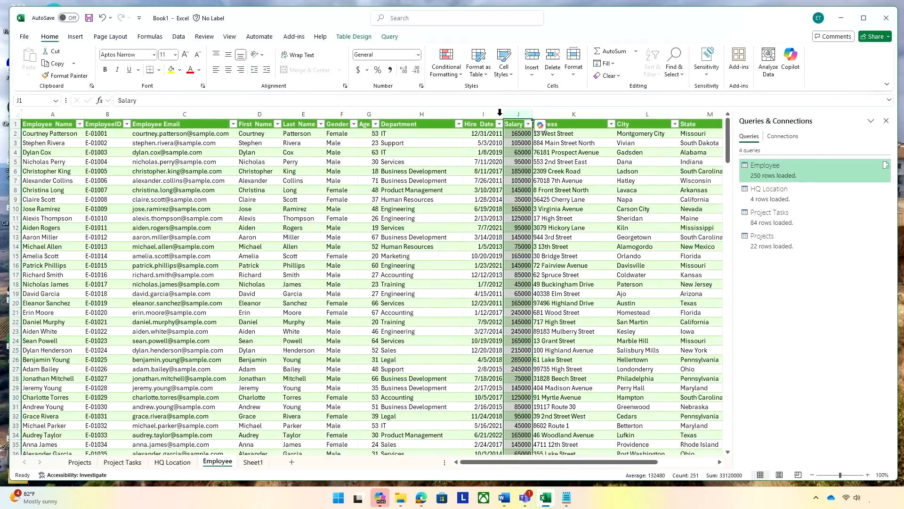
left_click(367, 70)
left_click(372, 83)
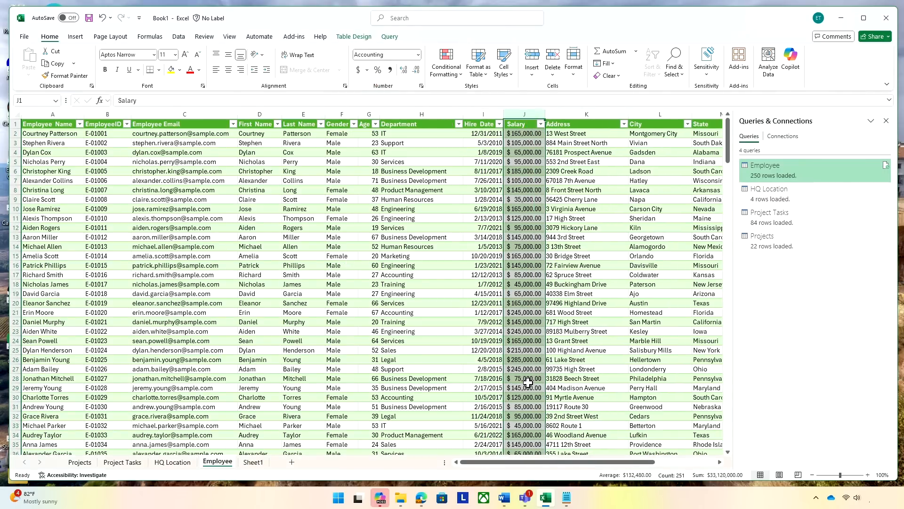
Enter a COUNTIF in Sheet1 cell F4 that counts cell C4's employee number in the EmployeeID column of the Project Tasks table
left_click(253, 465)
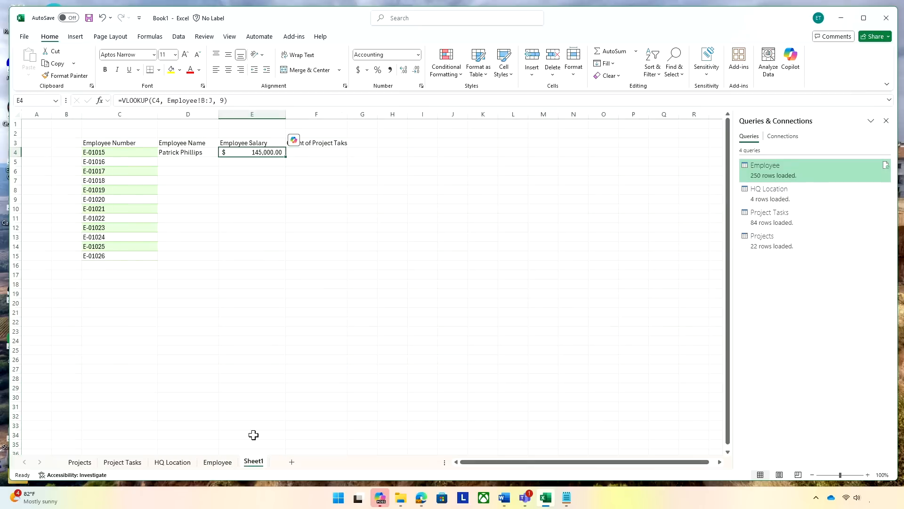
left_click(309, 151)
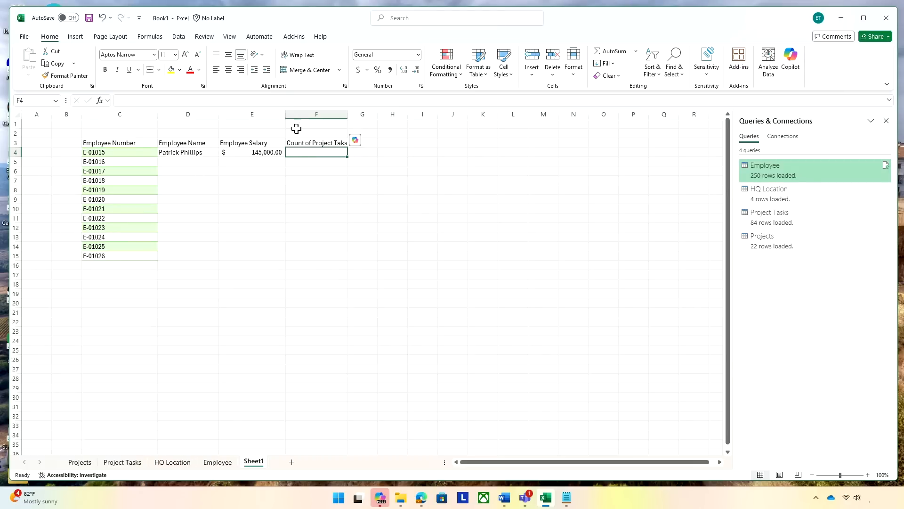
type("=")
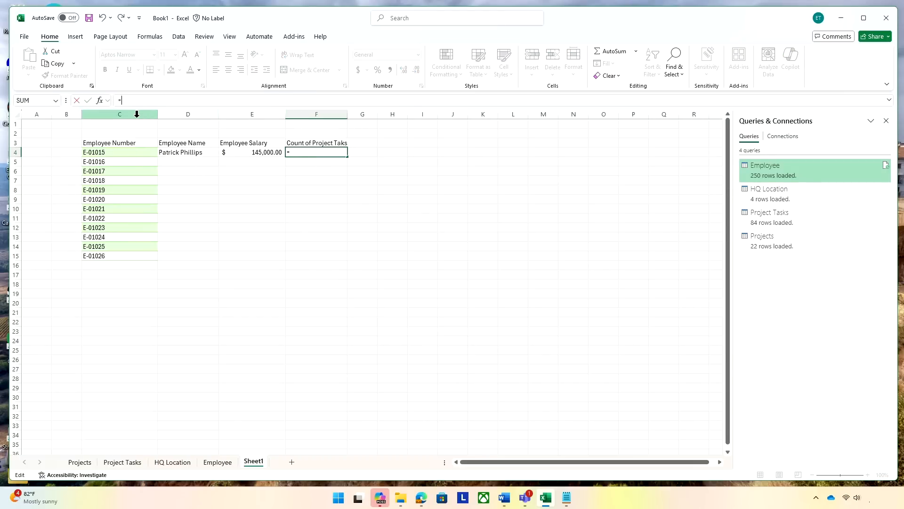
type("count")
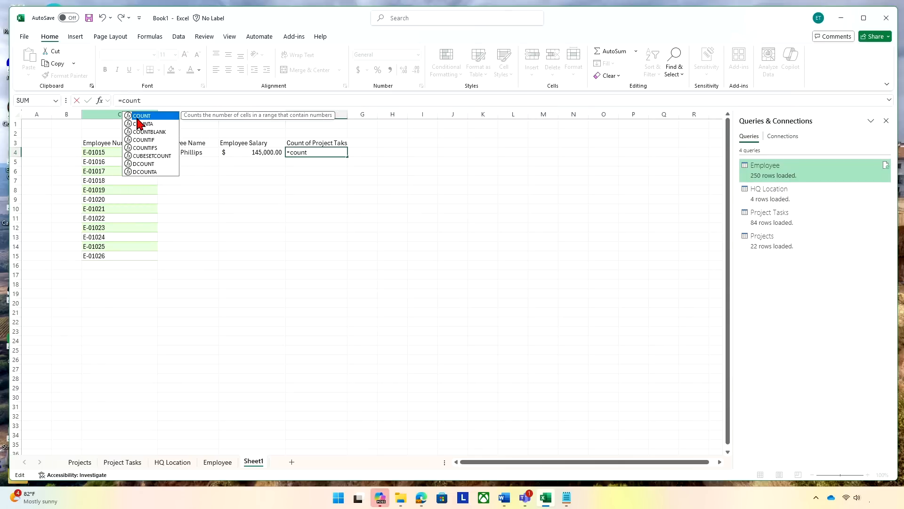
key("Down")
key("Down")
key("Down")
key("Tab")
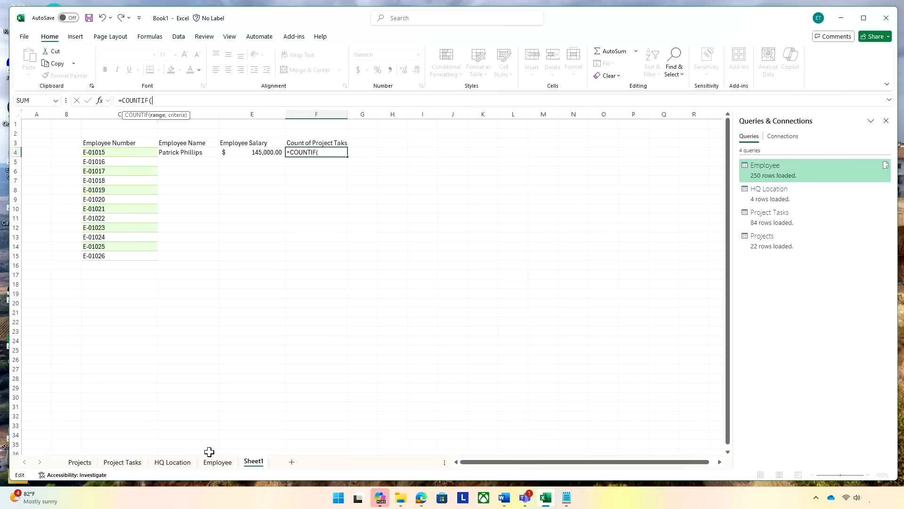
left_click(123, 462)
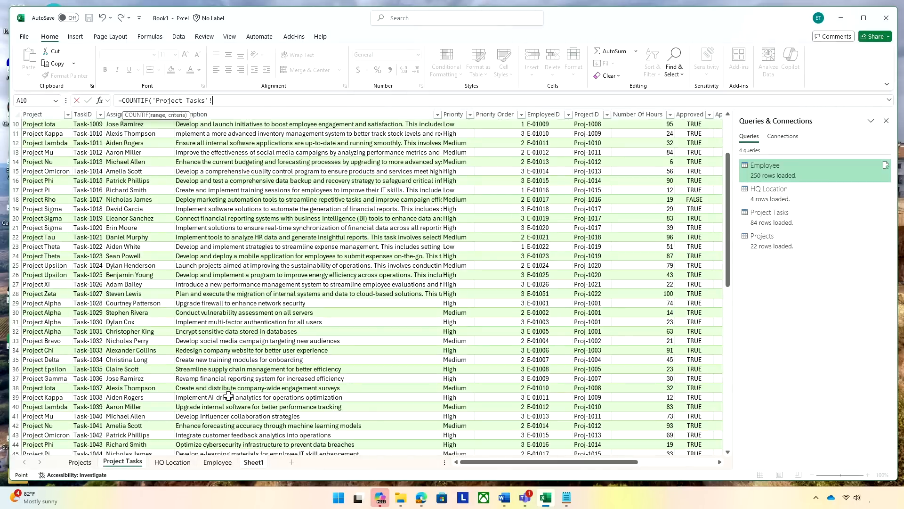
left_click(545, 108)
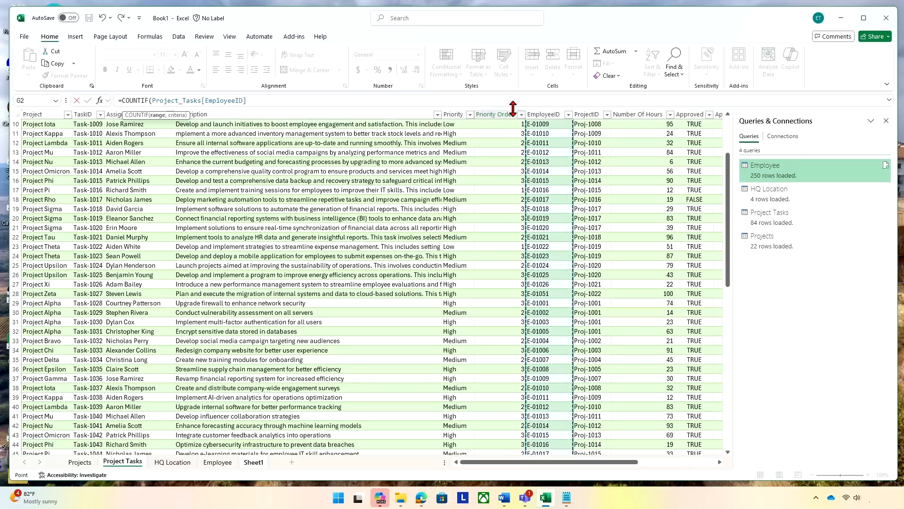
type(",")
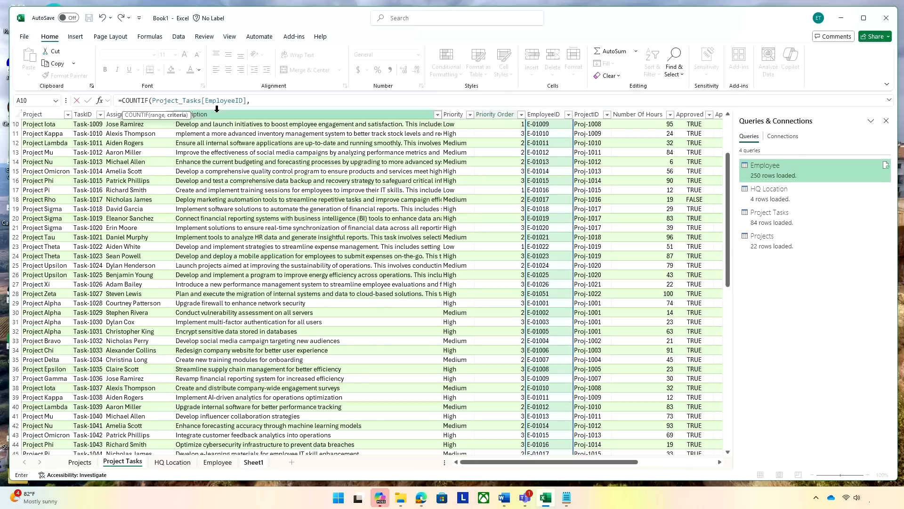
left_click(253, 463)
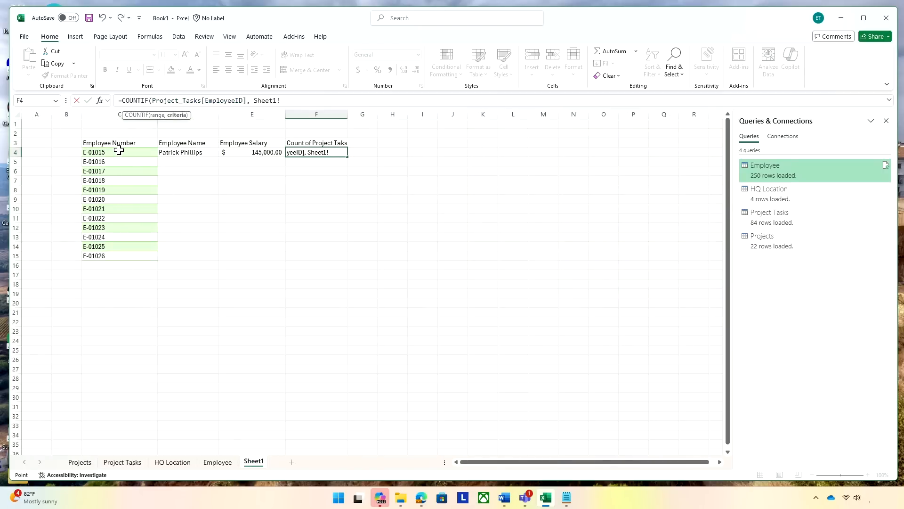
left_click(100, 153)
type(")")
key("Return")
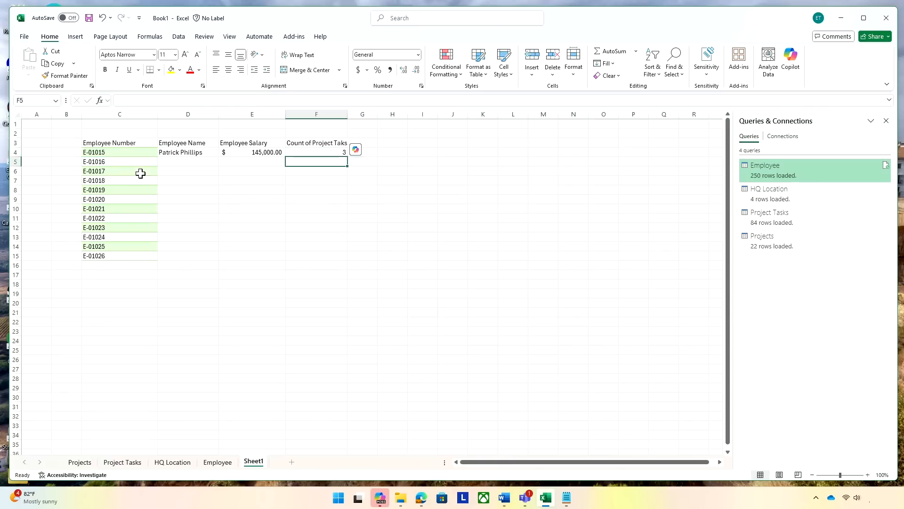
Filter the Assigned Employee column of the Project Tasks sheet to the first Sheet1 employee to check the COUNTIF result
left_click(310, 153)
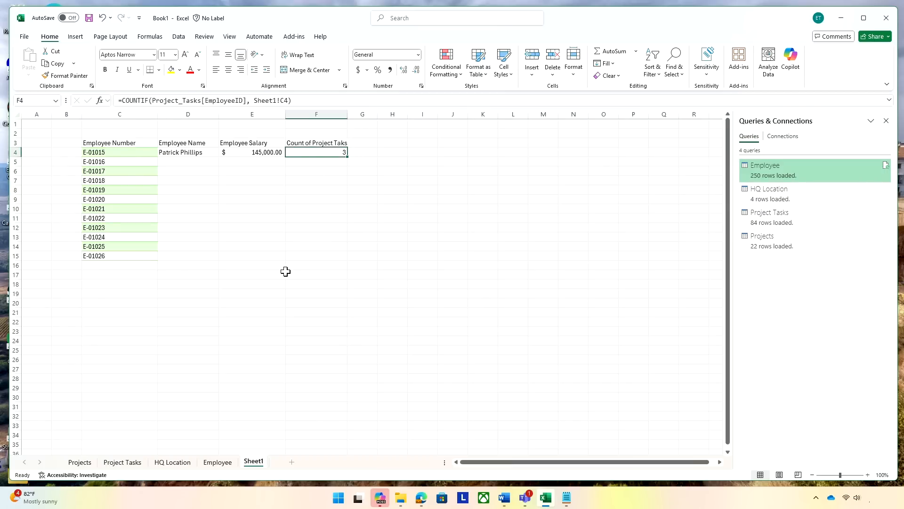
left_click(126, 463)
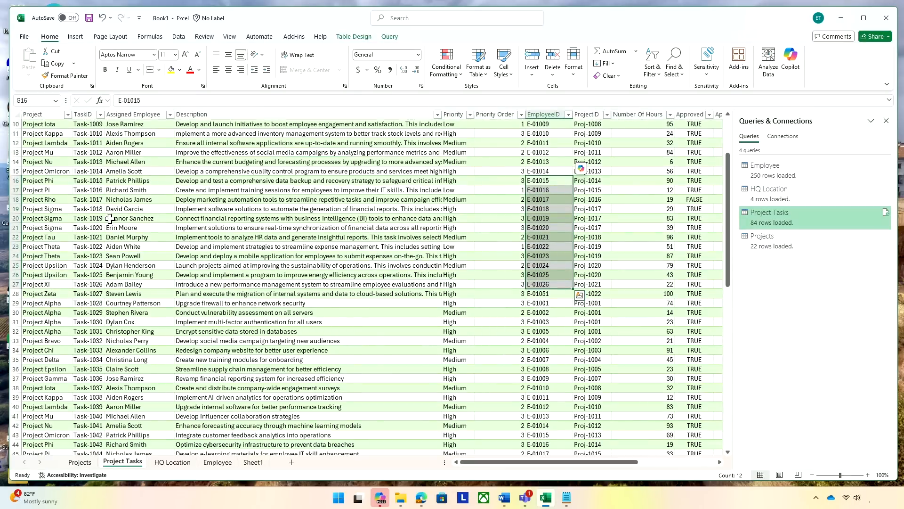
left_click(169, 114)
left_click(76, 238)
scroll(94, 263, "down", 8)
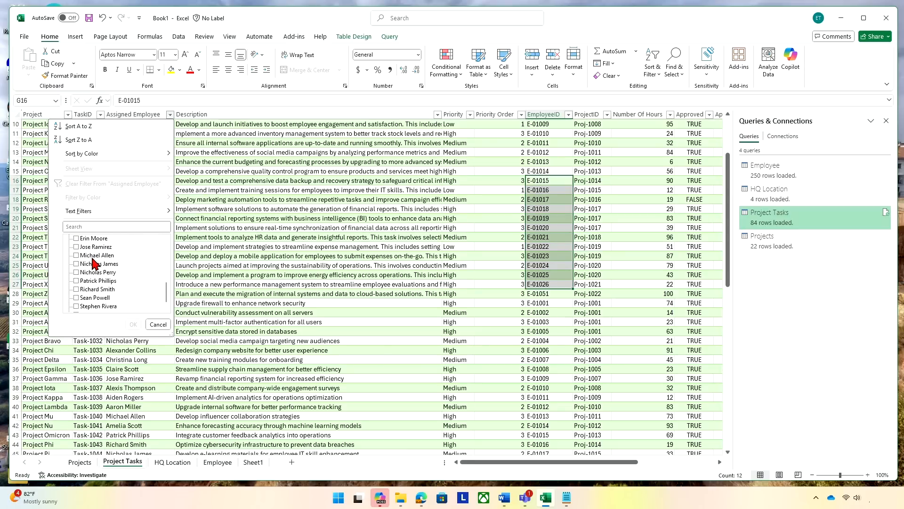
left_click(77, 272)
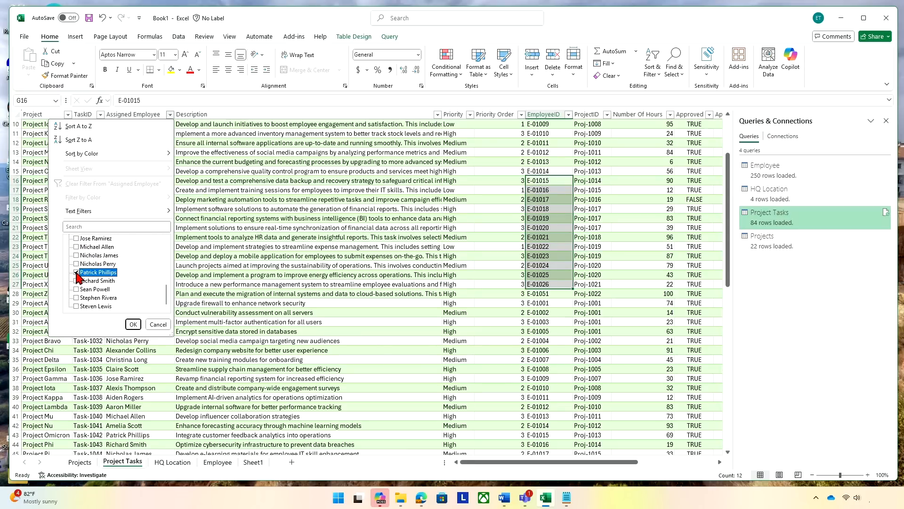
left_click(133, 324)
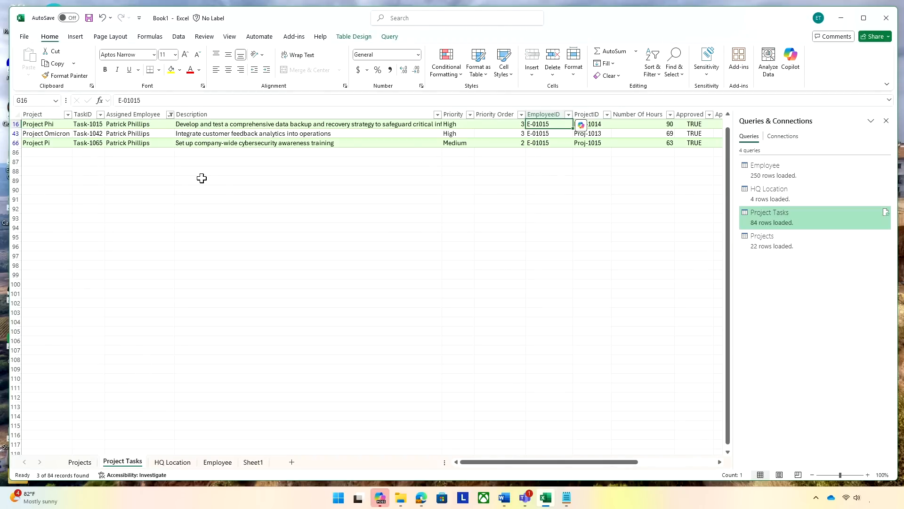
Reselect all employees in the Assigned Employee filter of the Project Tasks sheet
left_click(170, 115)
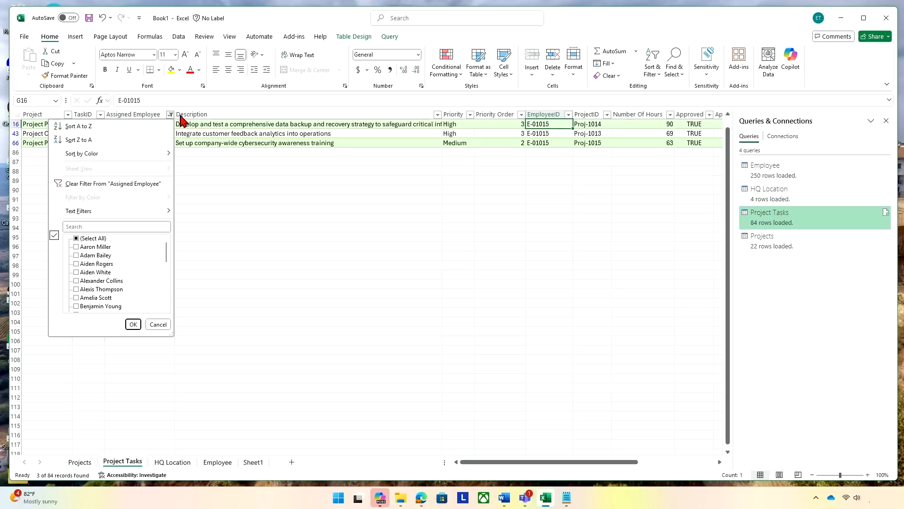
left_click(82, 240)
left_click(133, 324)
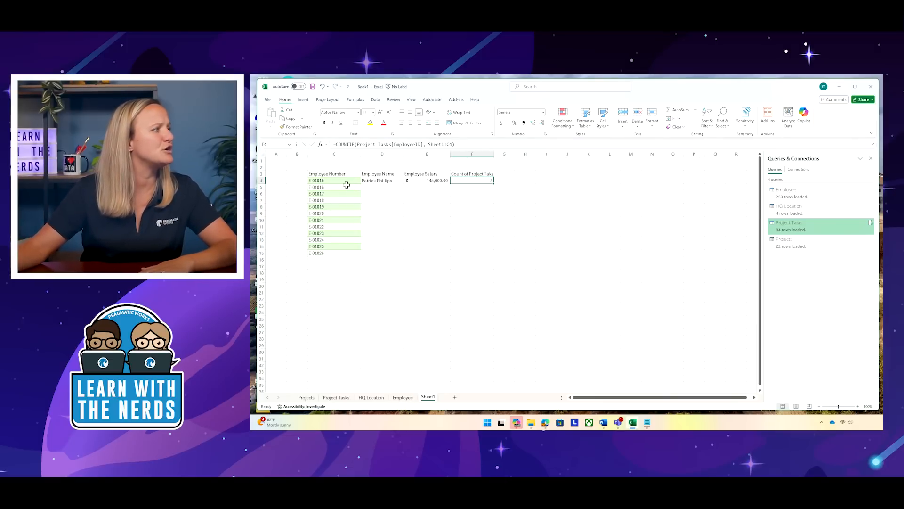
Fill the XLOOKUP formula in Sheet1 from cell D4 down to D15 for the remaining employee numbers
left_click(385, 182)
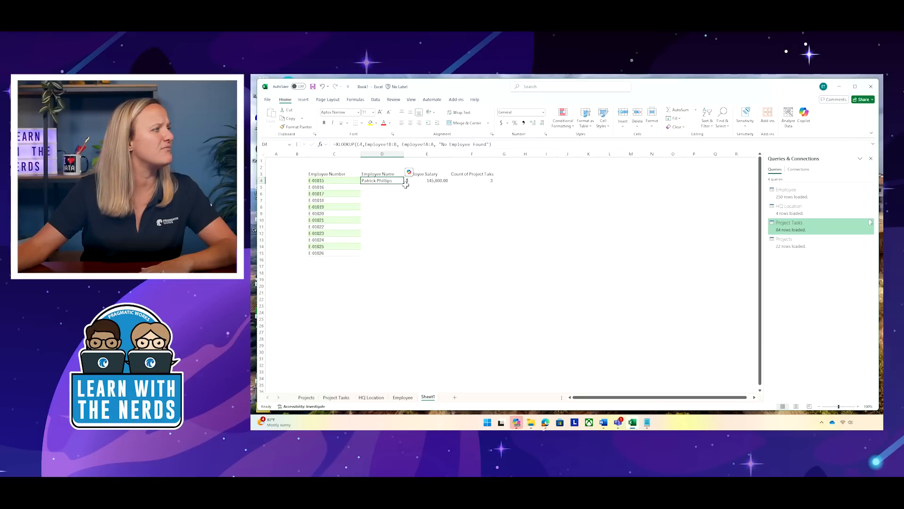
left_click_drag(404, 186, 405, 257)
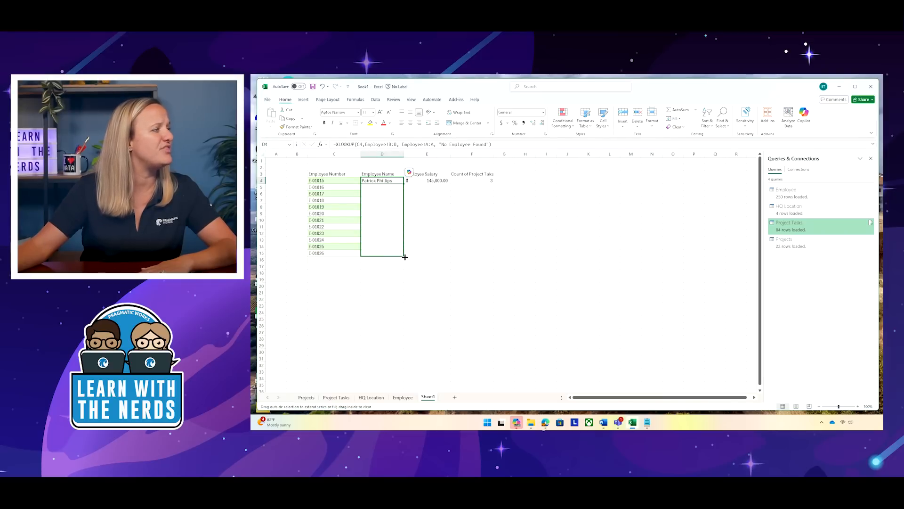
left_click_drag(405, 258, 404, 257)
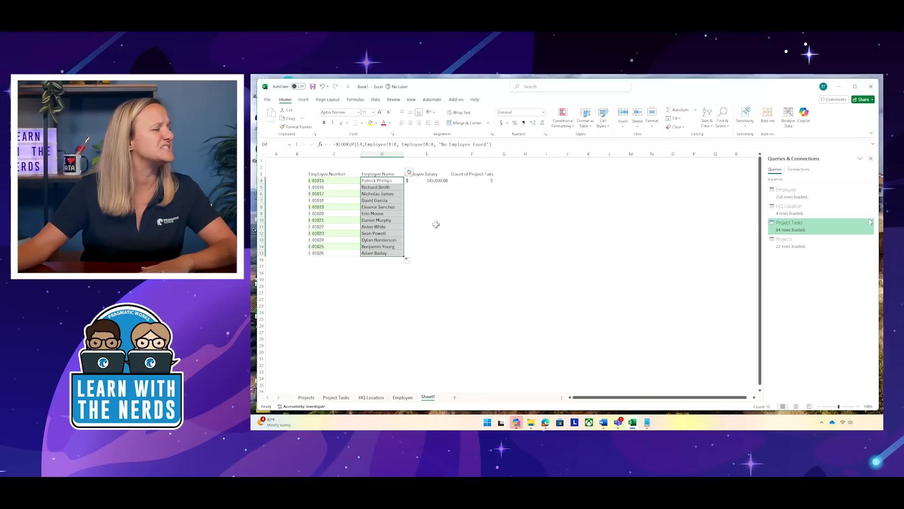
left_click(420, 200)
Check how the lookup cell reference shifts from row to row in the Employee Name formulas, starting at D4
left_click(391, 182)
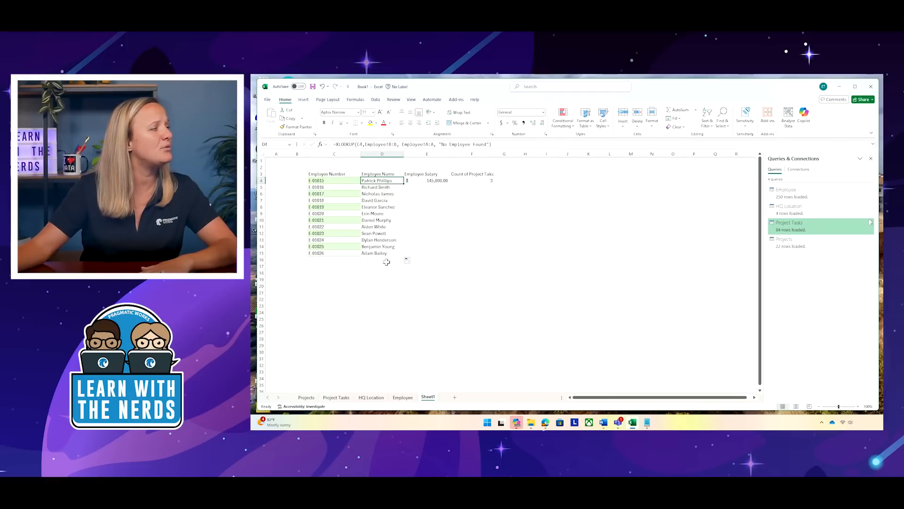
left_click(389, 188)
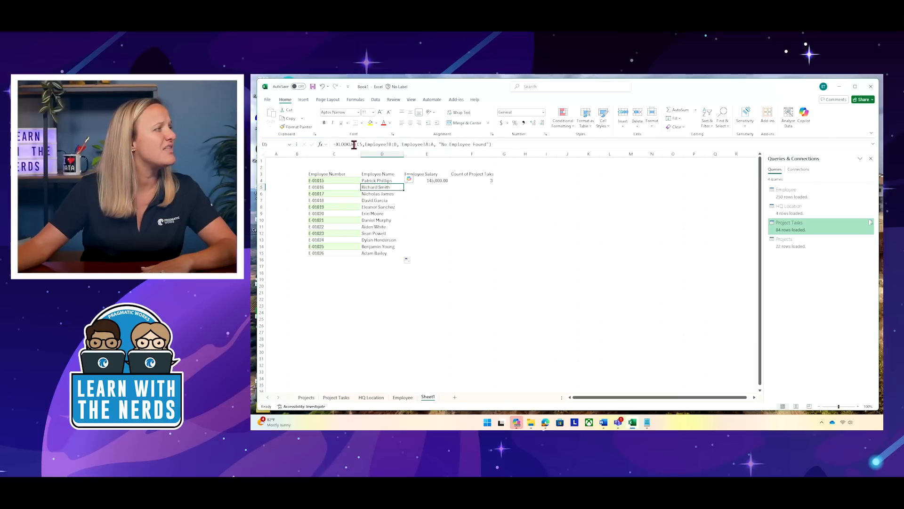
left_click(374, 194)
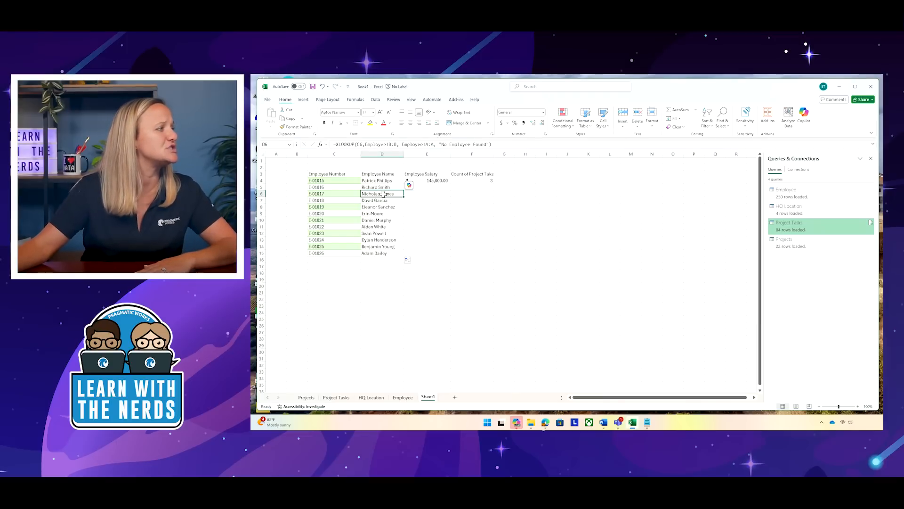
left_click(381, 201)
left_click(380, 207)
left_click(464, 214)
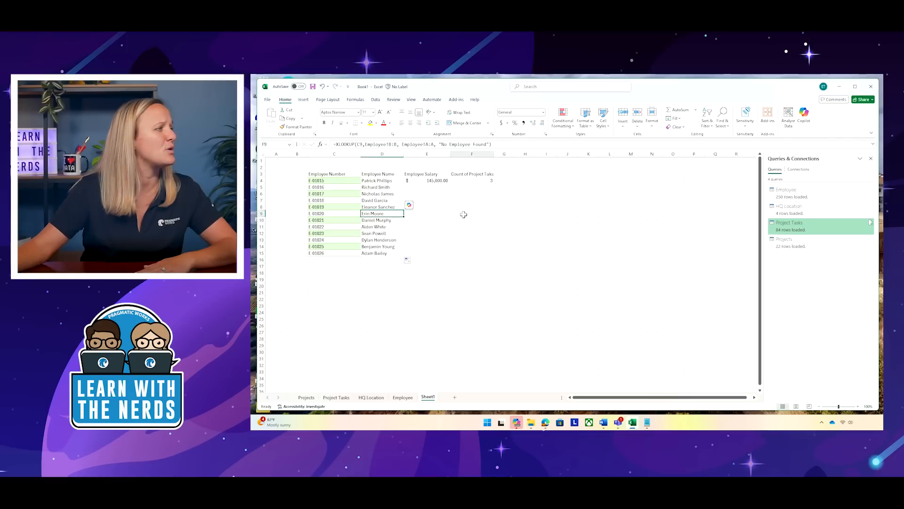
Fill the VLOOKUP salary formula from cell E4 down to E15 and select the project task count in F4
left_click(445, 182)
left_click_drag(451, 185, 449, 258)
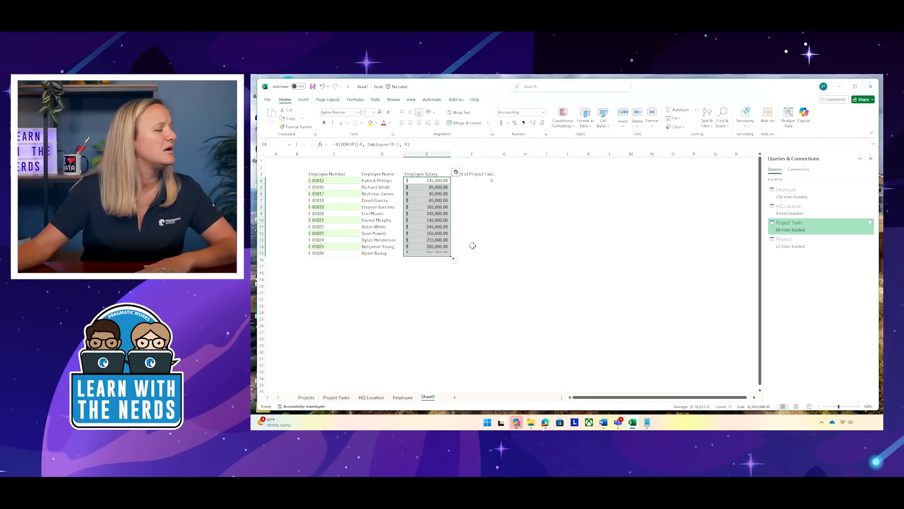
left_click(537, 195)
left_click(481, 181)
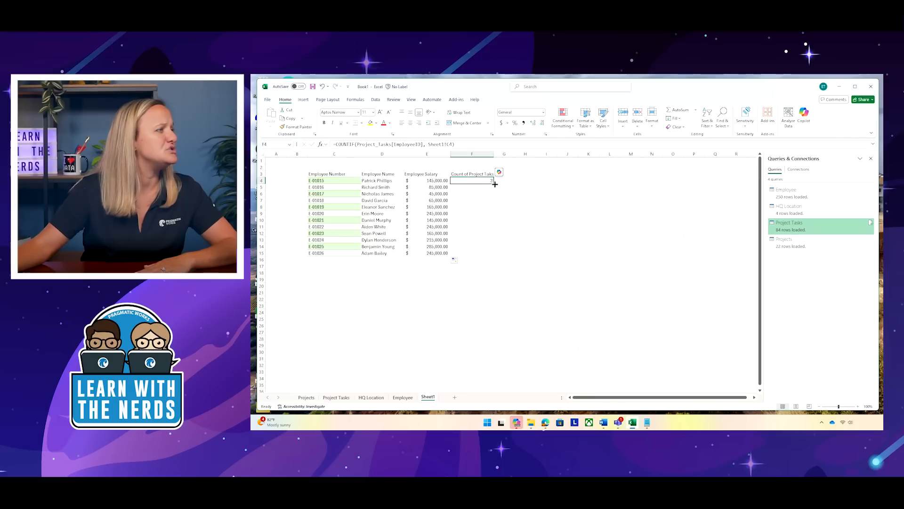
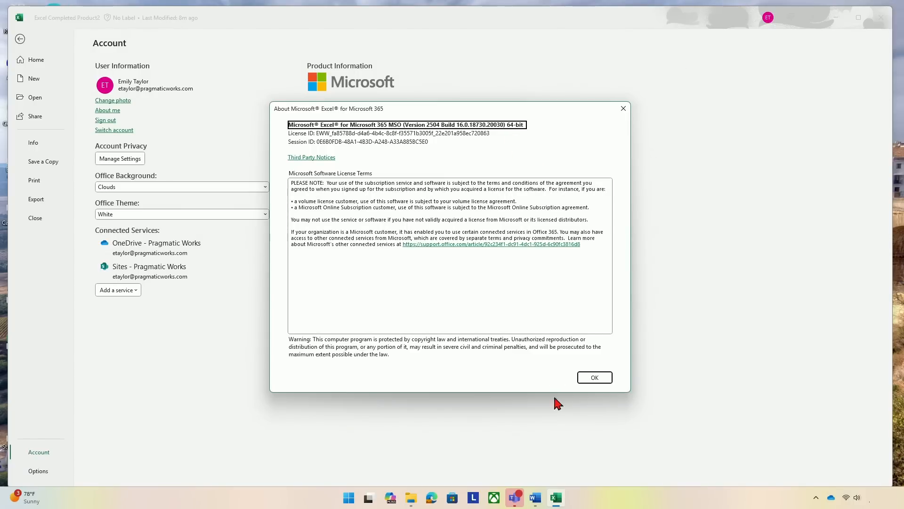
Close the About Excel information and return from the account page to the Excel Completed Product2 workbook
left_click(596, 382)
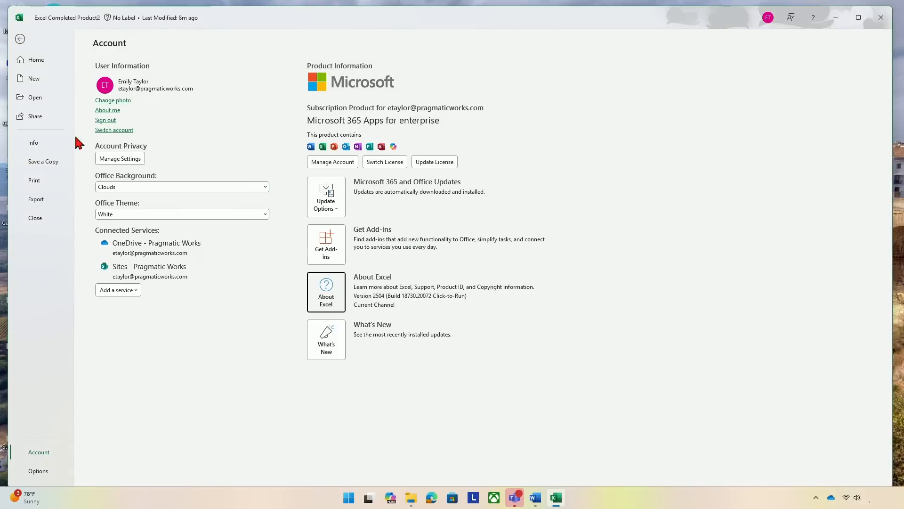
left_click(20, 37)
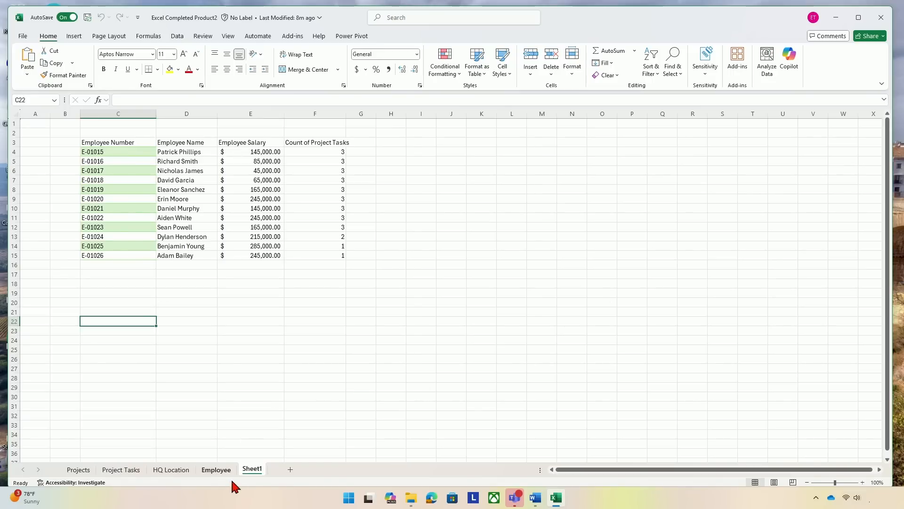
Look through the records of the Employee sheet, examining individual amounts in the Salary column
left_click(217, 470)
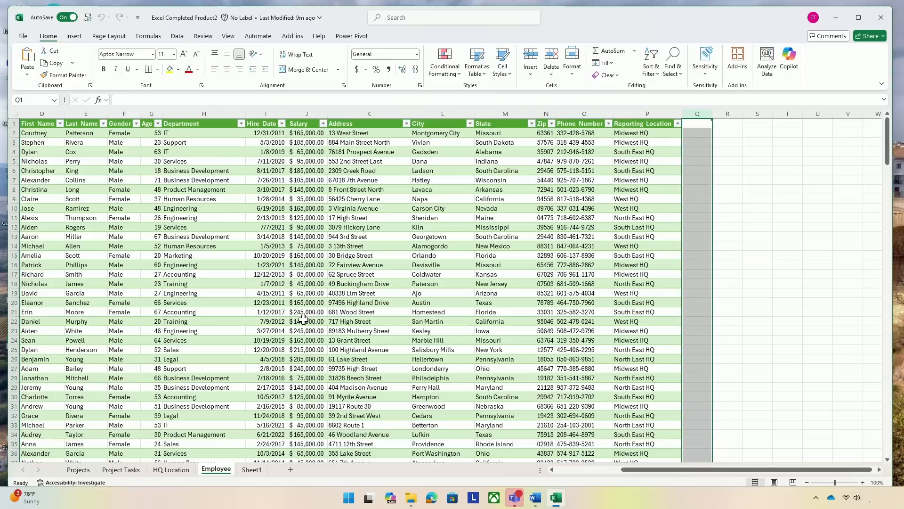
left_click(303, 360)
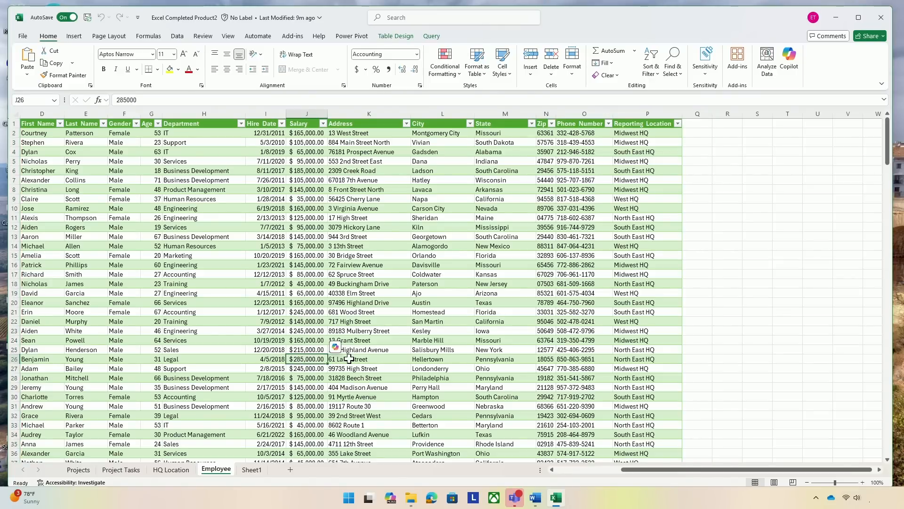
scroll(317, 383, "down", 3)
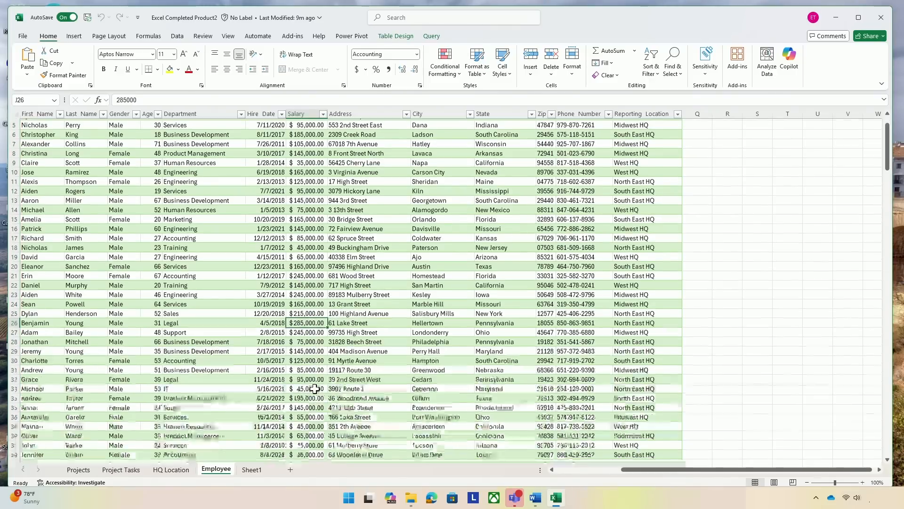
scroll(314, 387, "down", 2)
left_click(308, 405)
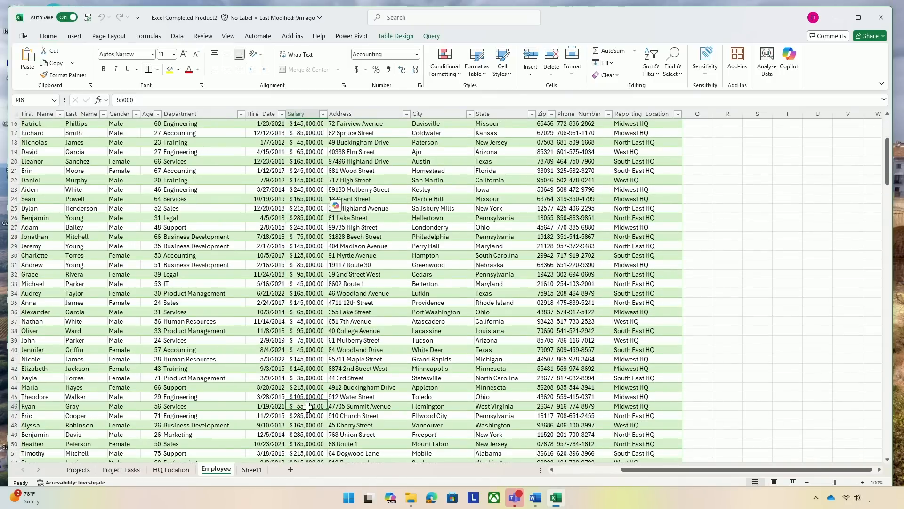
scroll(307, 291, "down", 3)
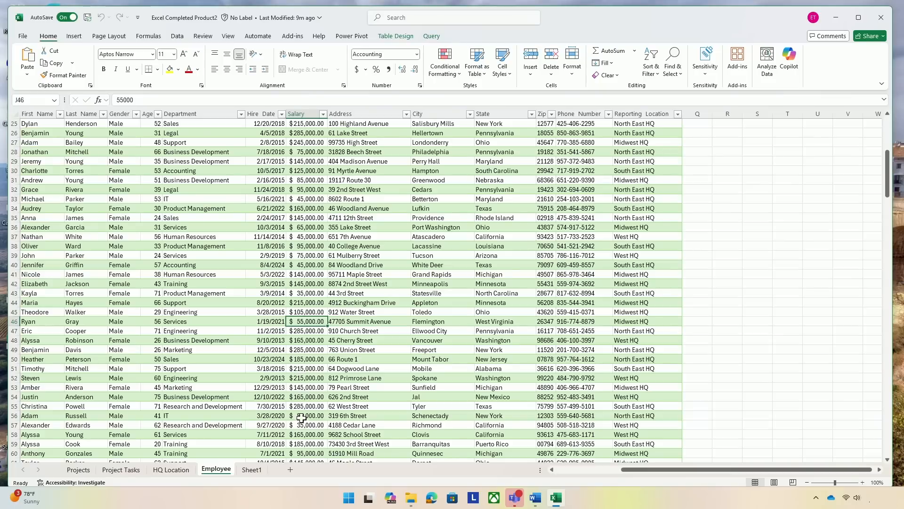
left_click(314, 425)
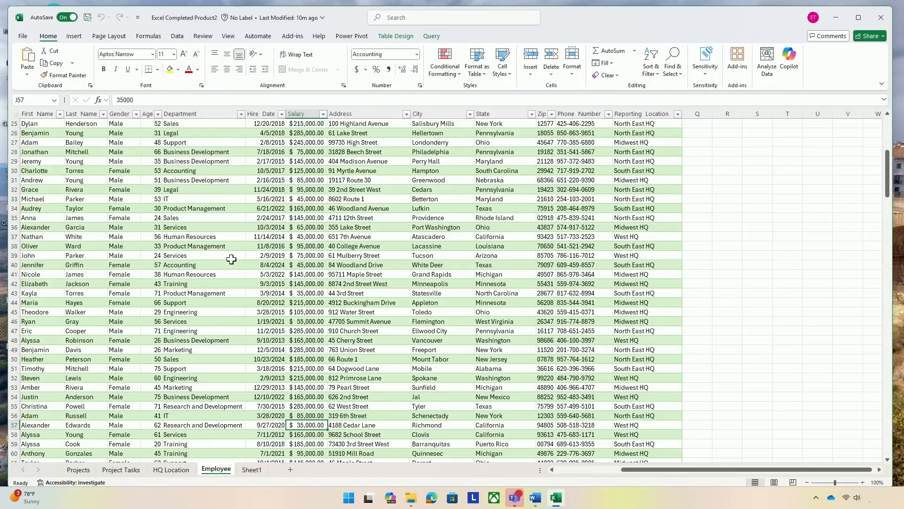
Select the first Salary value, J2, on the Employee sheet and start a Copilot chat from it
scroll(318, 237, "up", 8)
left_click(306, 135)
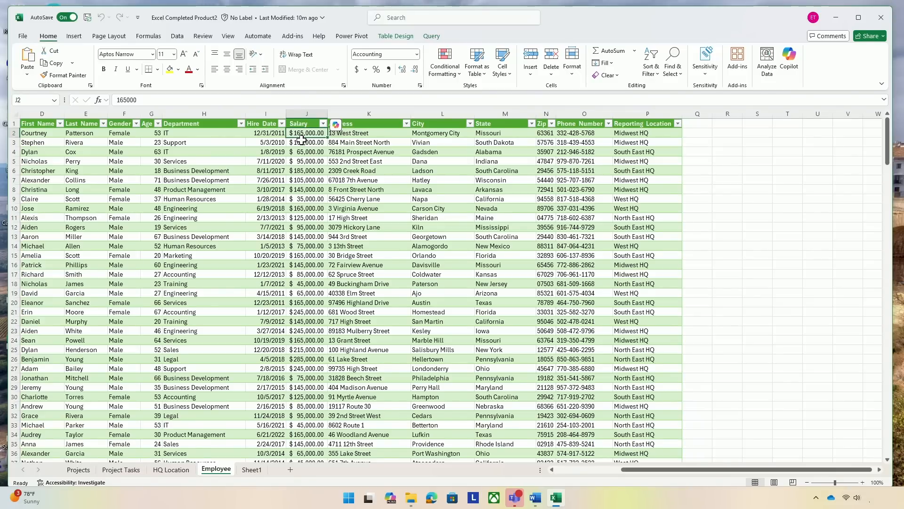
left_click(336, 126)
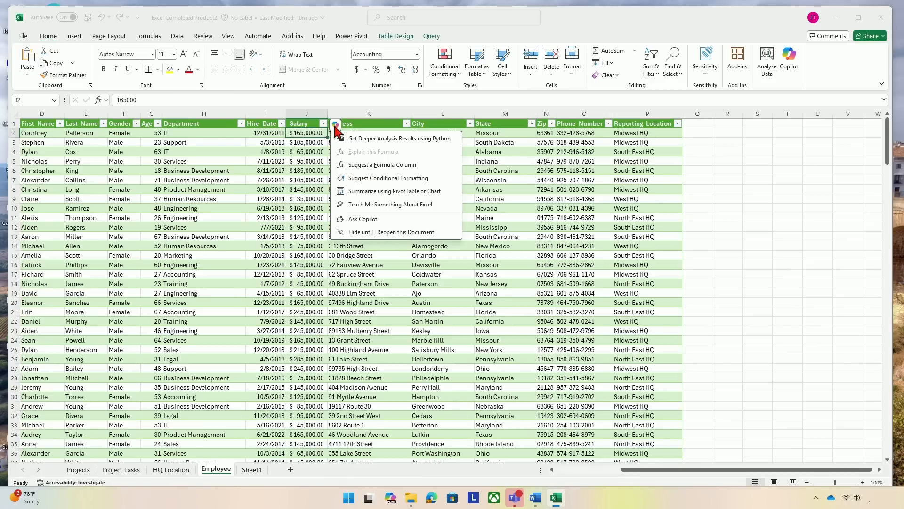
left_click(366, 219)
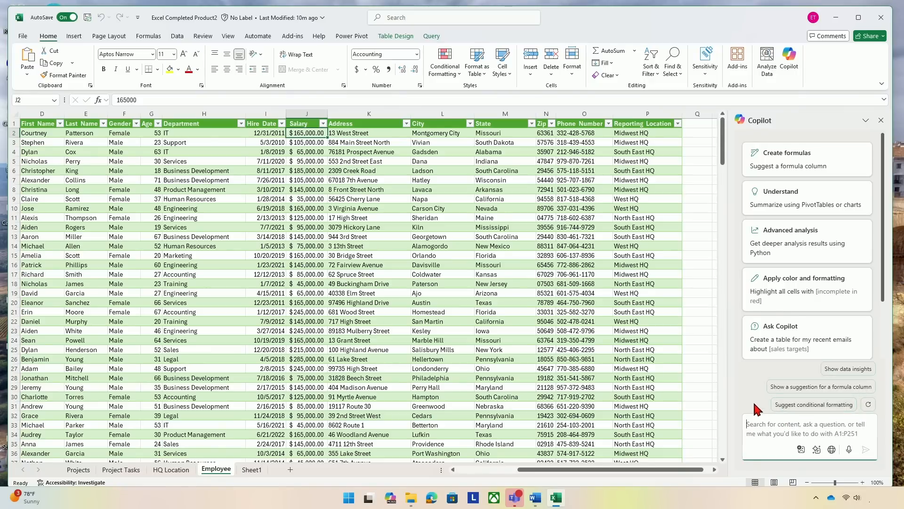
Ask Copilot for a function to determine if this salary is above or below the average salary for a person in that department
left_click(754, 422)
left_click(844, 388)
type("give me a function")
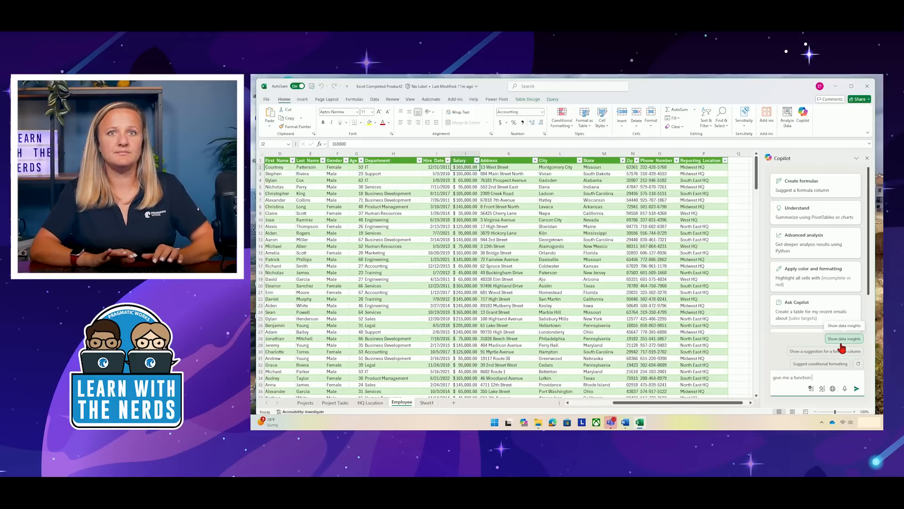
type(" to determine")
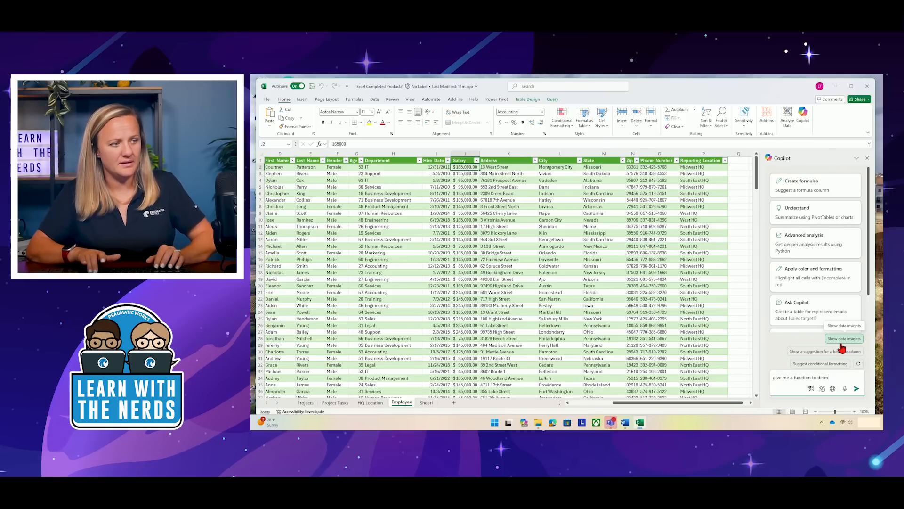
type(" if this salary is above or b")
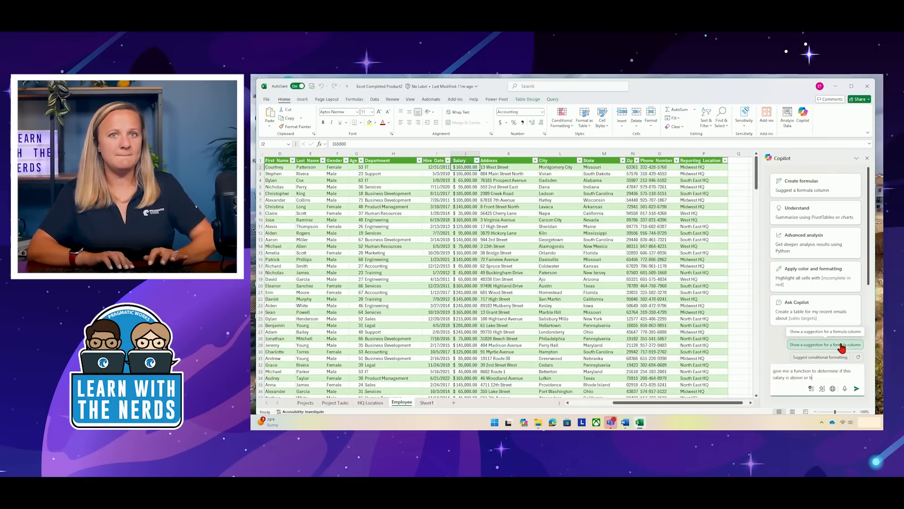
type("elow the average salary")
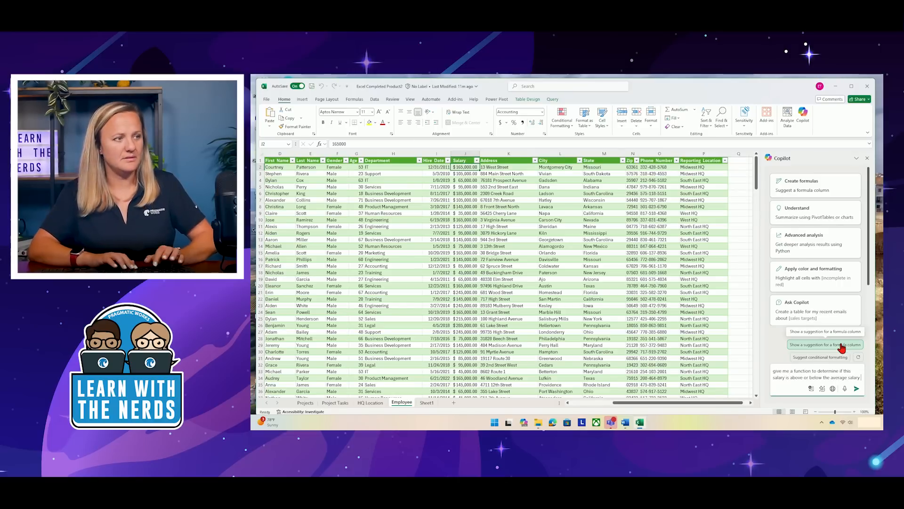
type(" for a person in")
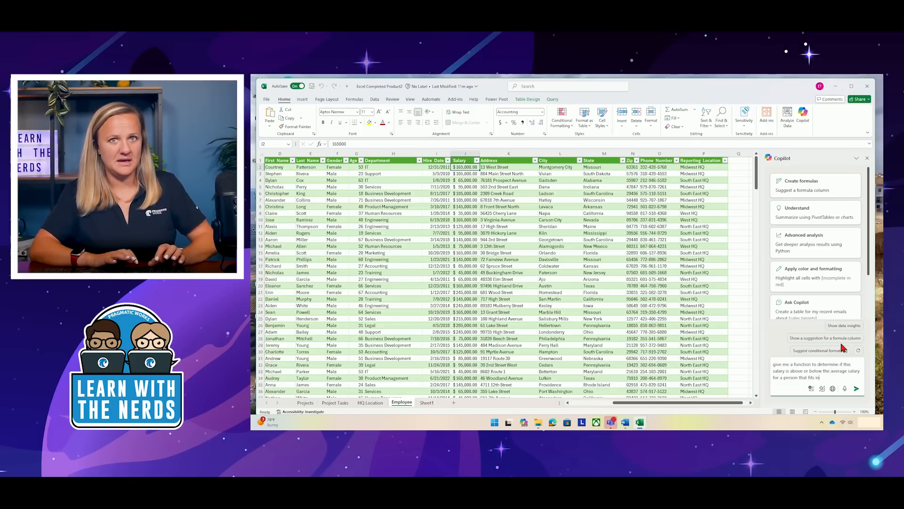
key("BackSpace")
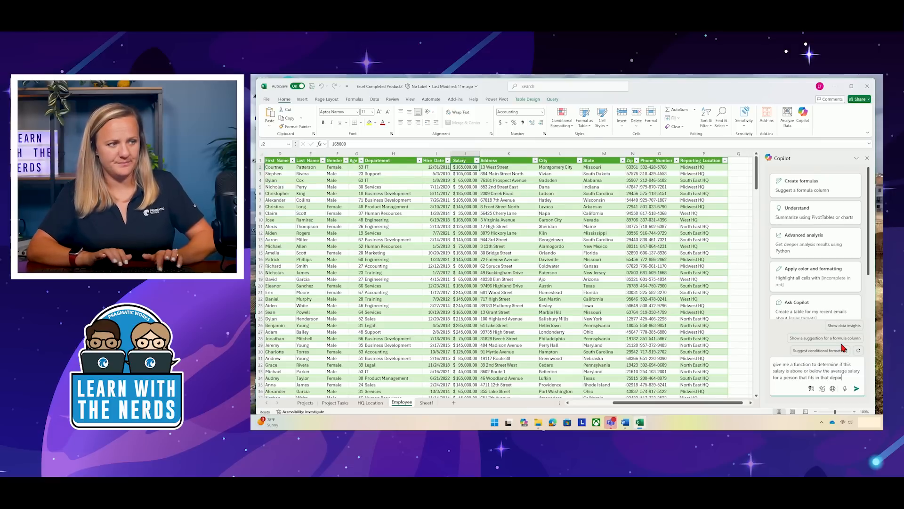
type("tment")
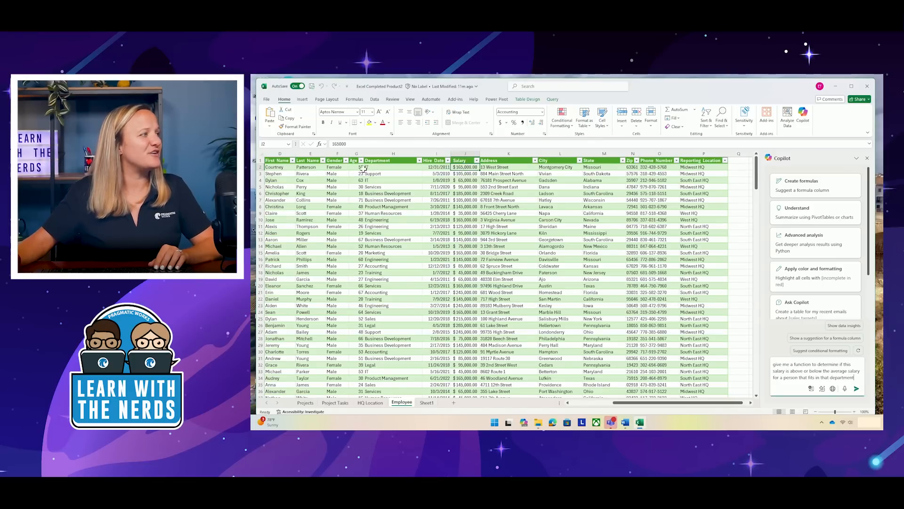
left_click(857, 391)
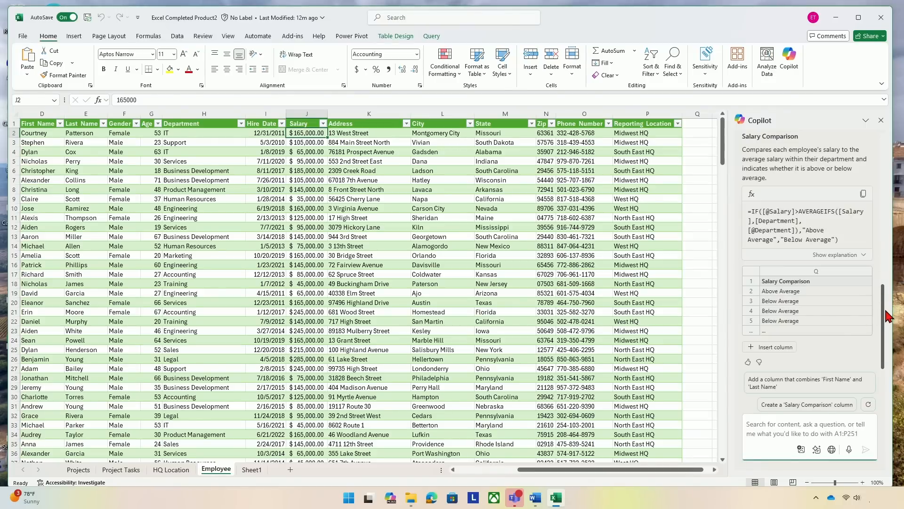
Review the suggested Salary Comparison formula and ask Copilot what the @ symbol means
left_click_drag(888, 317, 883, 292)
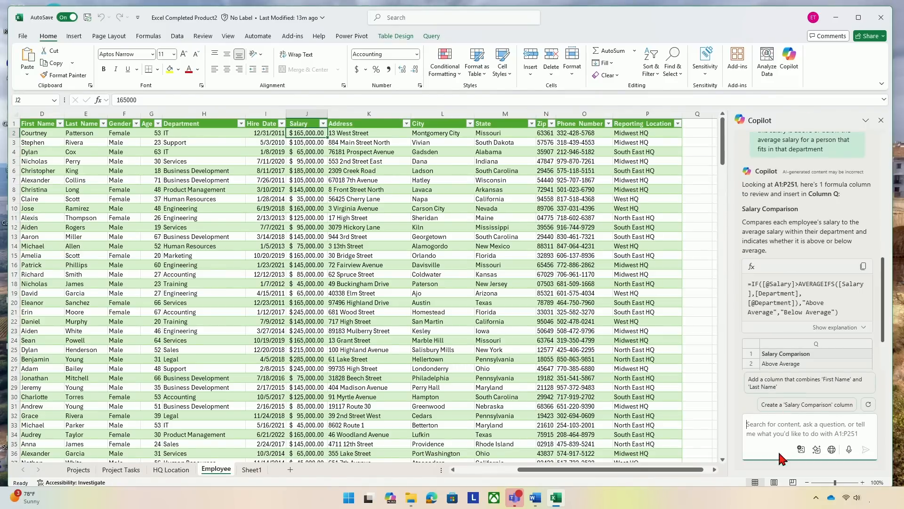
type("what does the @ symbol mean")
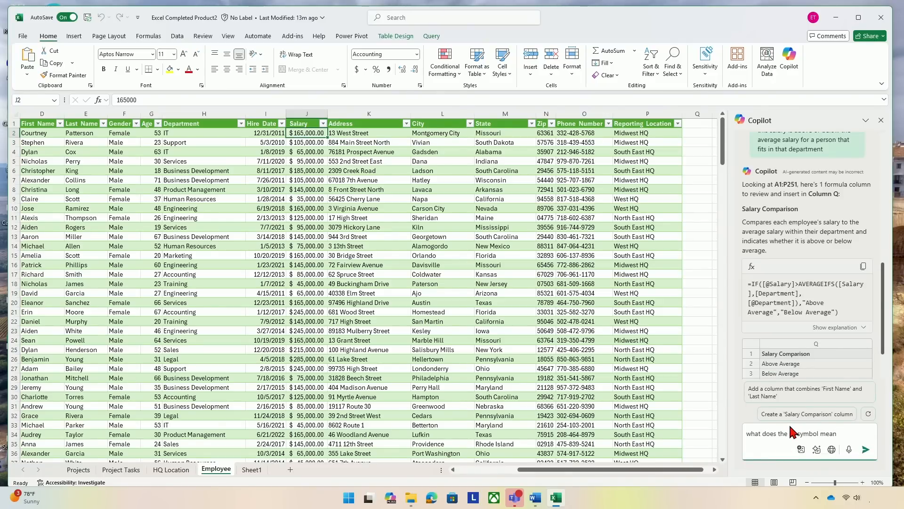
key("Return")
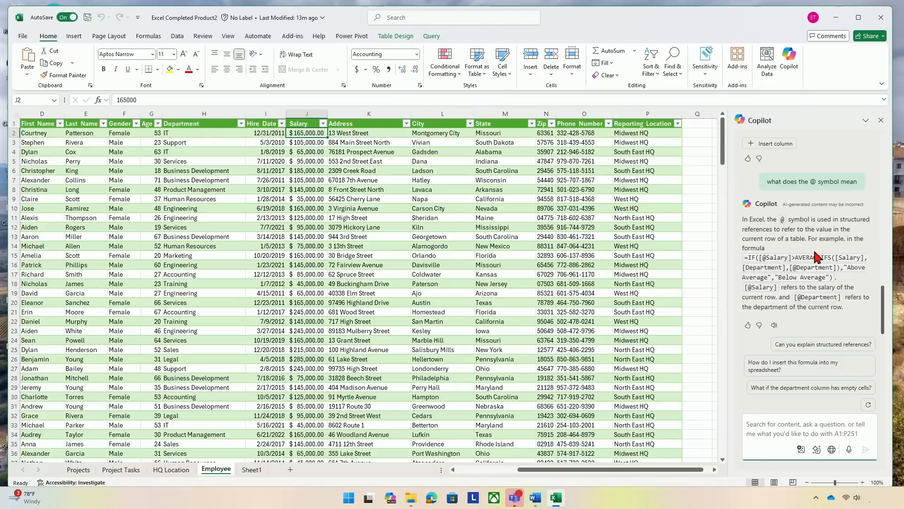
Copy the IF and AVERAGEIFS formula from Copilot's Salary Comparison suggestion
scroll(831, 249, "up", 3)
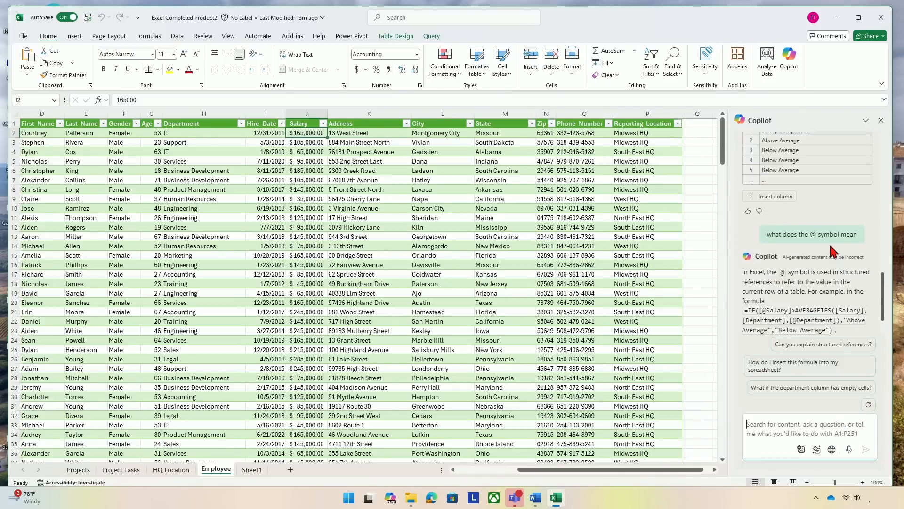
scroll(831, 250, "up", 3)
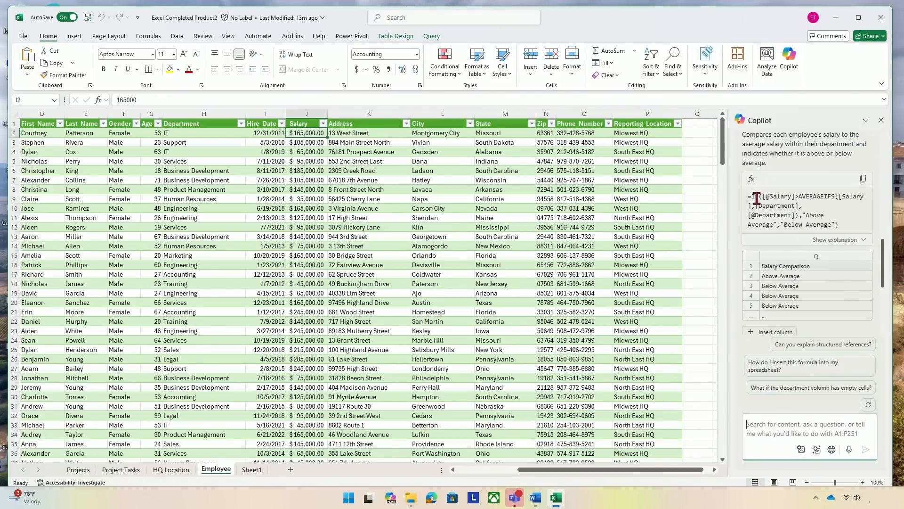
left_click(863, 179)
Add an "Above or Below Salary" indicator column header in Q1, directly after Reporting Location
double_click(694, 124)
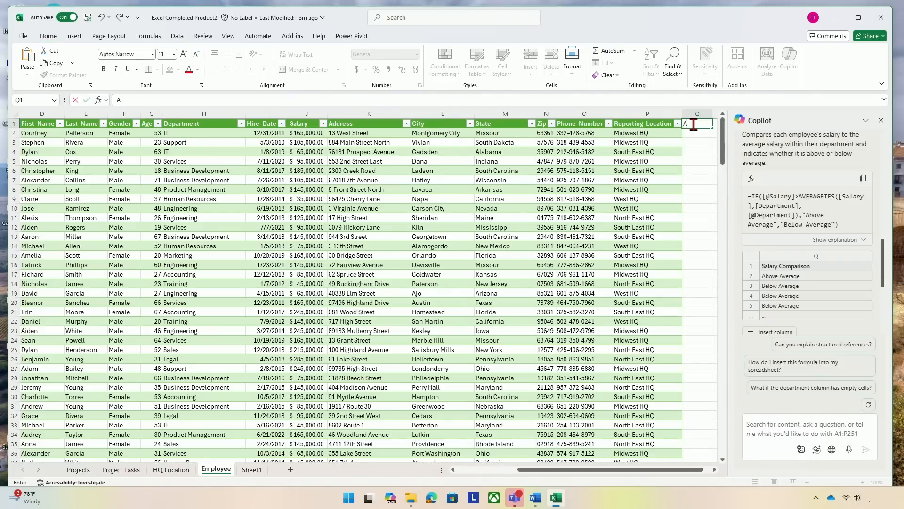
type("Aboveo")
key("BackSpace")
type("or Below Salar")
key("BackSpace")
type("ary Indica")
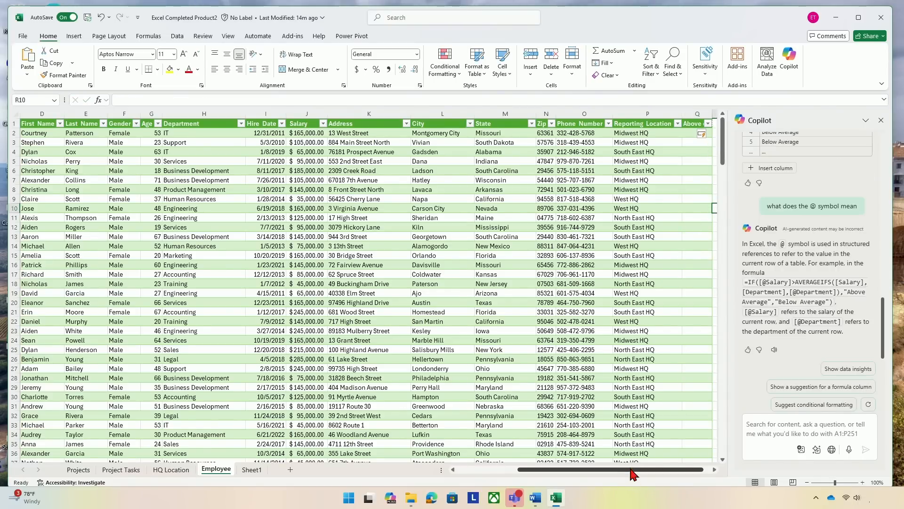
Widen column Q and paste the copied IF and AVERAGEIFS formula into Q2 to fill the indicator column
left_click_drag(632, 470, 648, 464)
left_click_drag(687, 114, 715, 119)
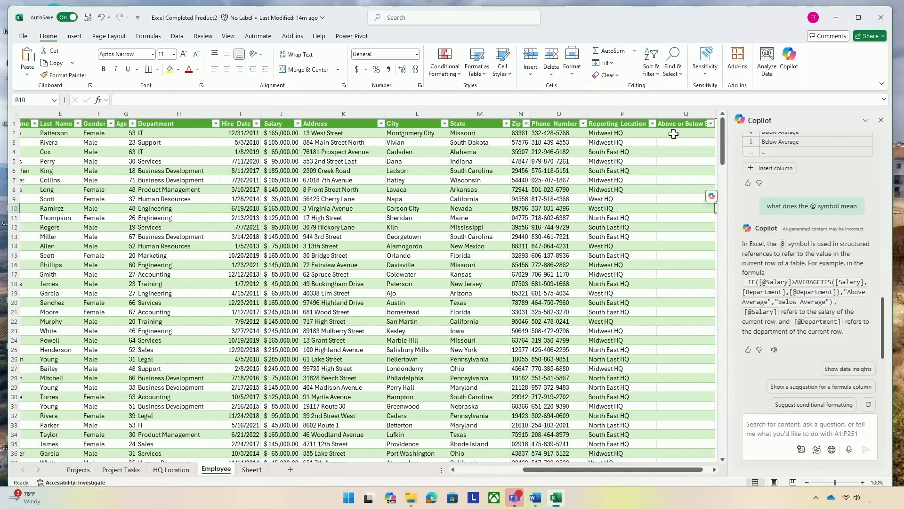
left_click(674, 134)
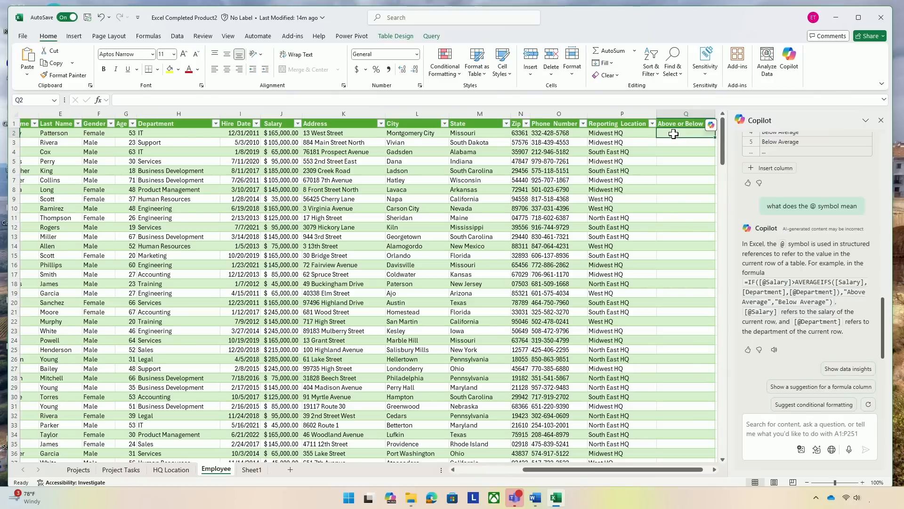
key("ctrl+v")
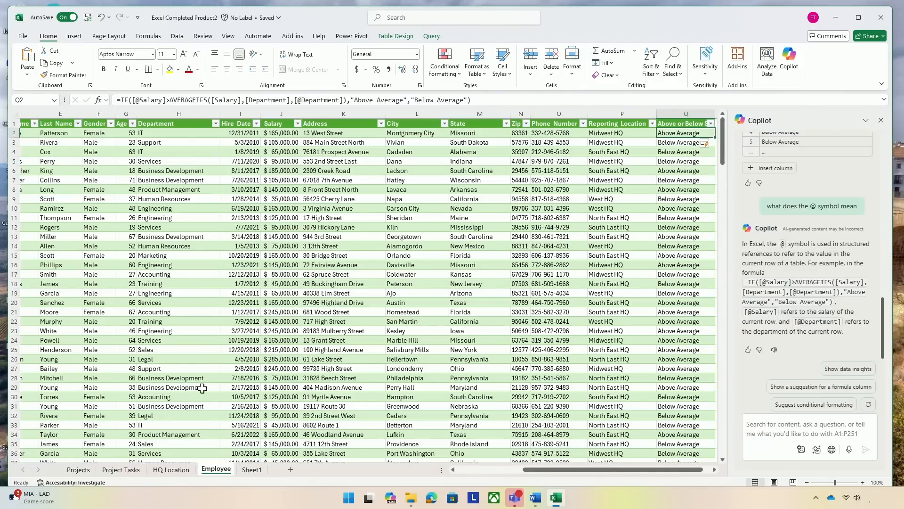
Have Copilot suggest a formula column for the Project Tasks table, starting from ProjectID cell H2
left_click(126, 470)
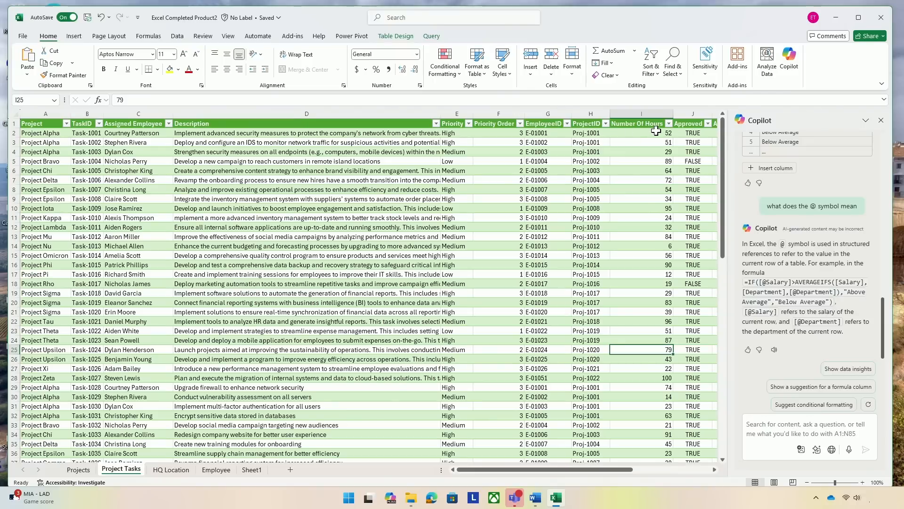
left_click(592, 134)
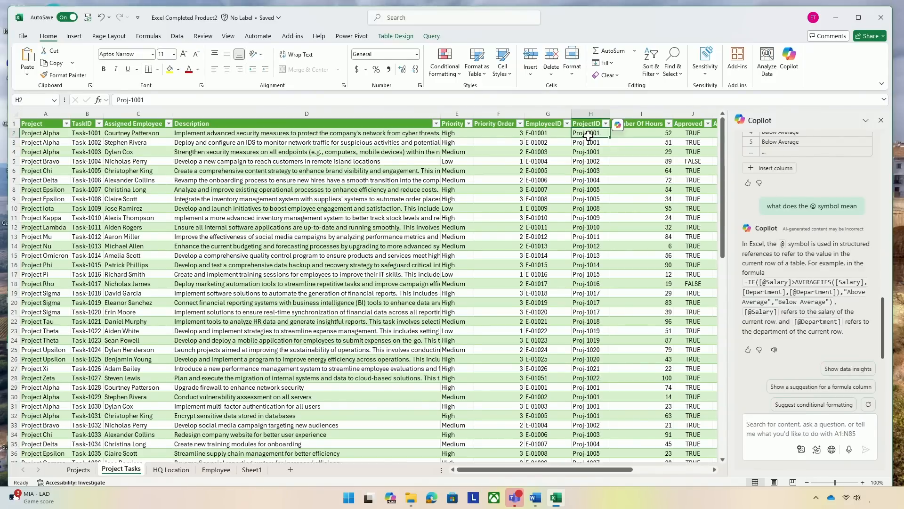
left_click(618, 124)
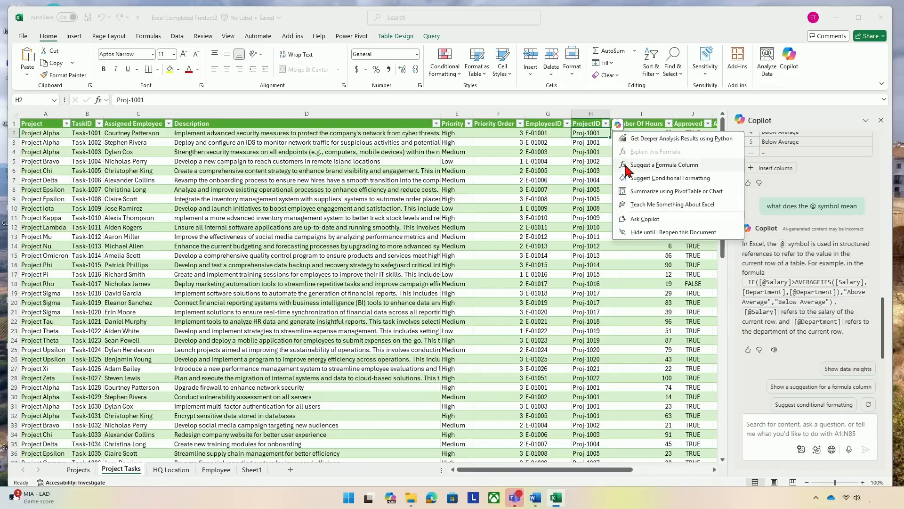
left_click(671, 165)
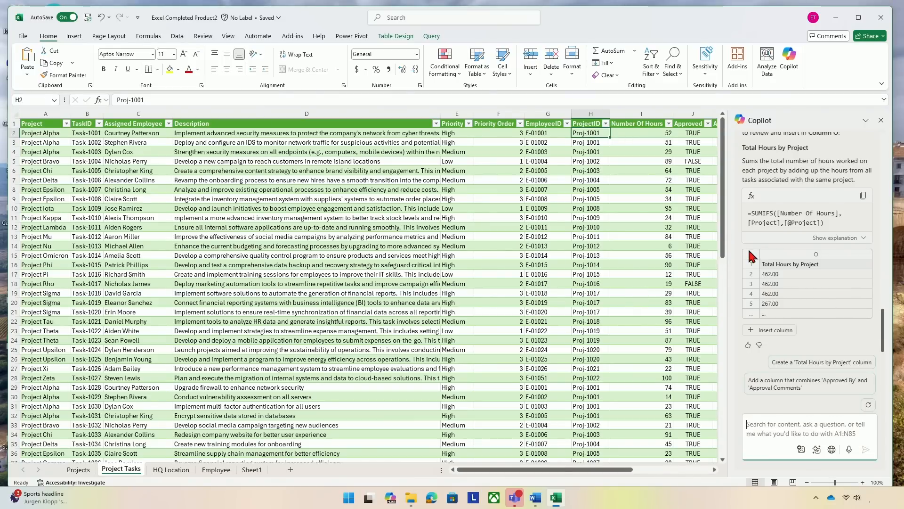
Review the Total Hours by Project suggestion and copy its SUMIFS formula
scroll(824, 215, "up", 2)
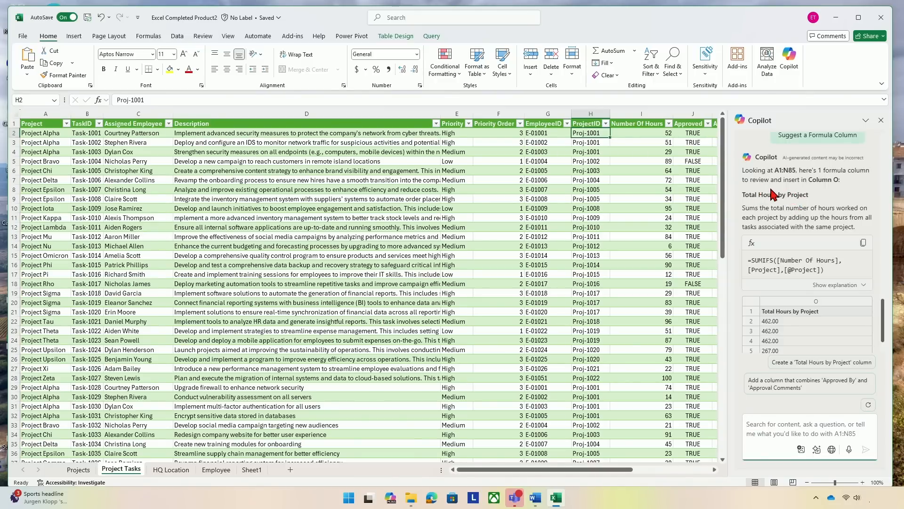
left_click_drag(746, 197, 830, 196)
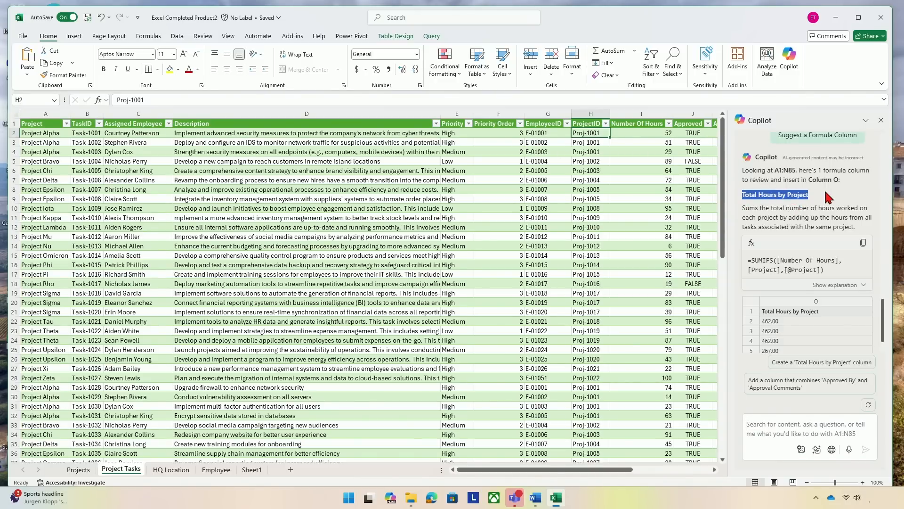
left_click(829, 196)
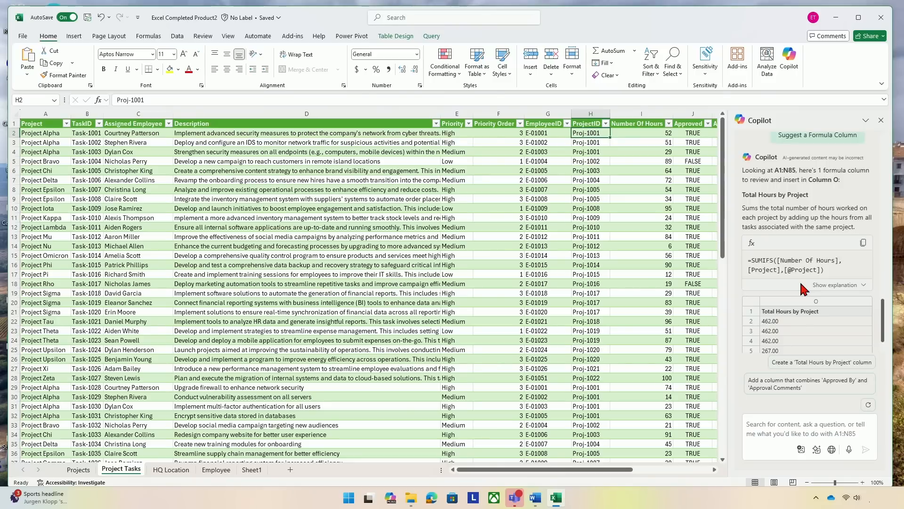
left_click(864, 243)
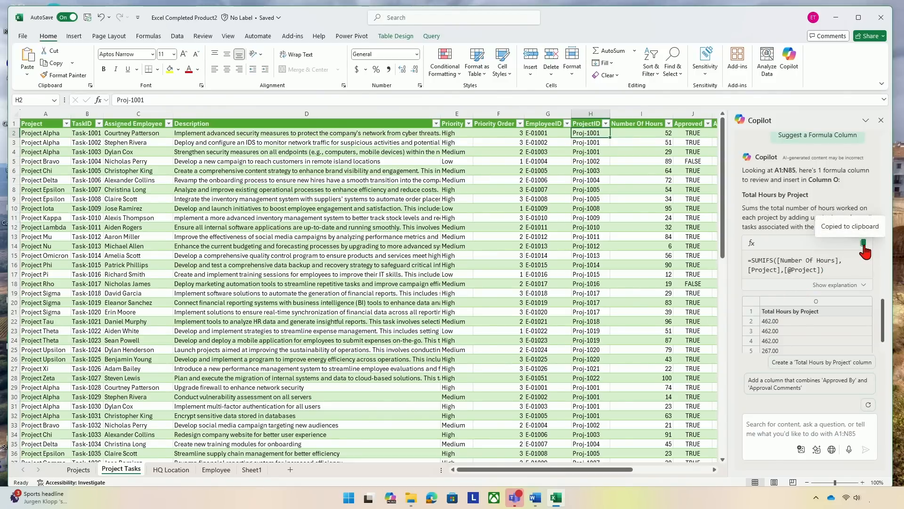
Add the header "Total Hours by Project" in O1 and paste the copied SUMIFS formula into O2
left_click_drag(601, 468, 679, 468)
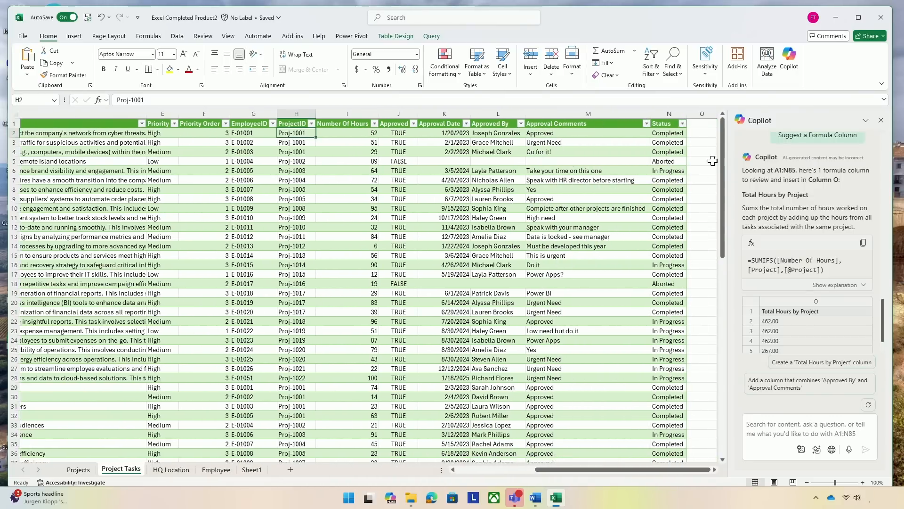
left_click(699, 114)
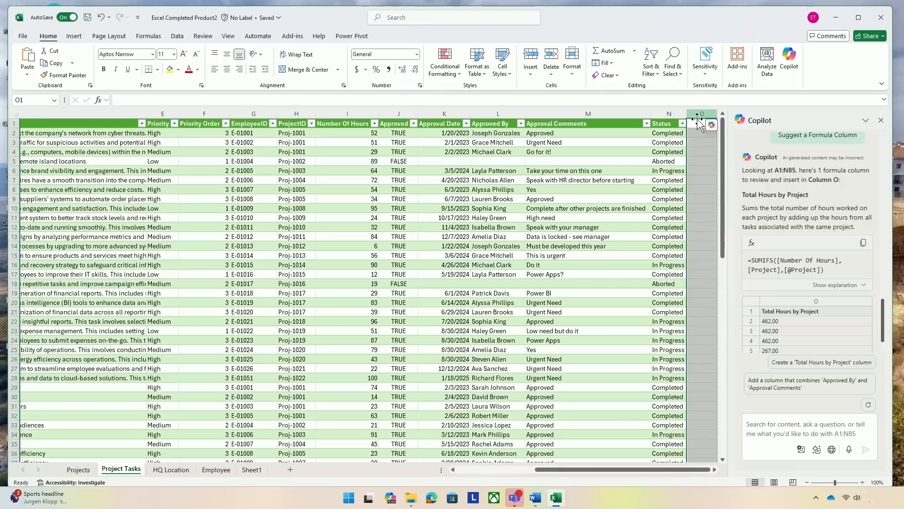
double_click(697, 125)
type("T")
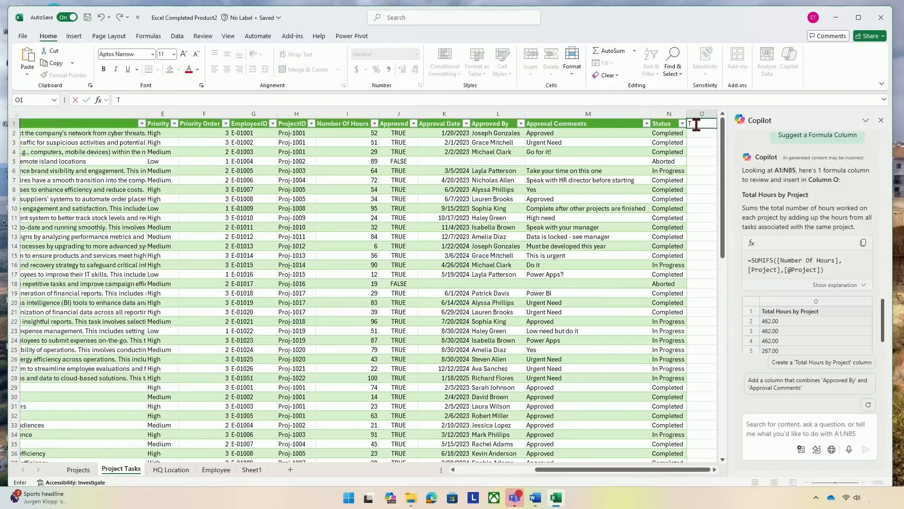
type("otal Hours by Project")
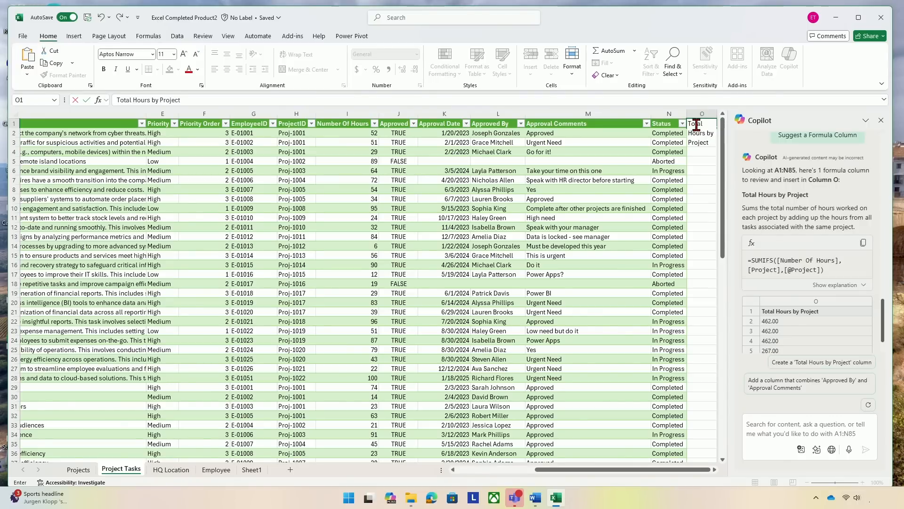
key("Return")
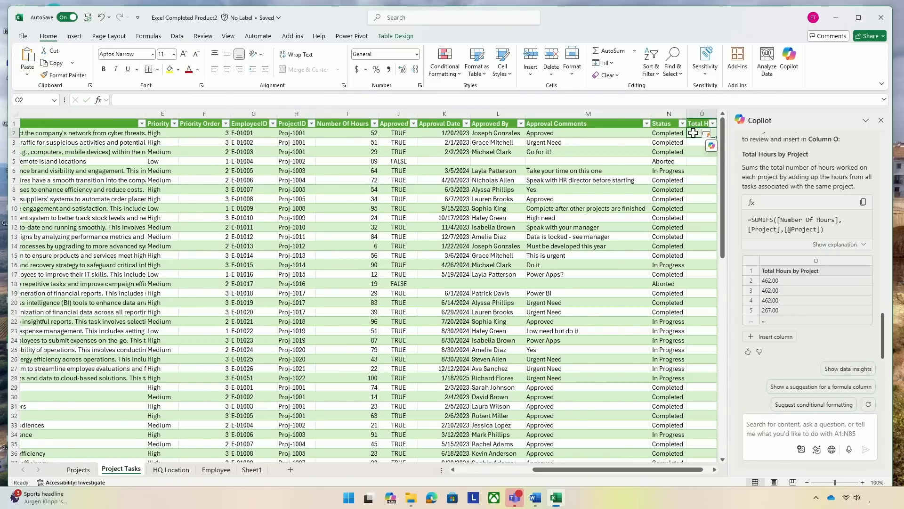
key("ctrl+v")
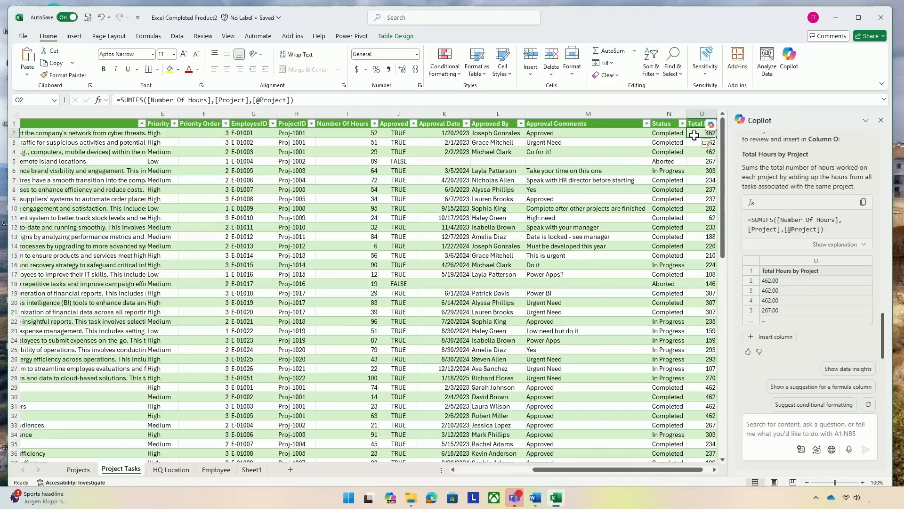
Check the Total Hours by Project values against the project IDs and hours in the first three task rows
left_click_drag(564, 470, 577, 471)
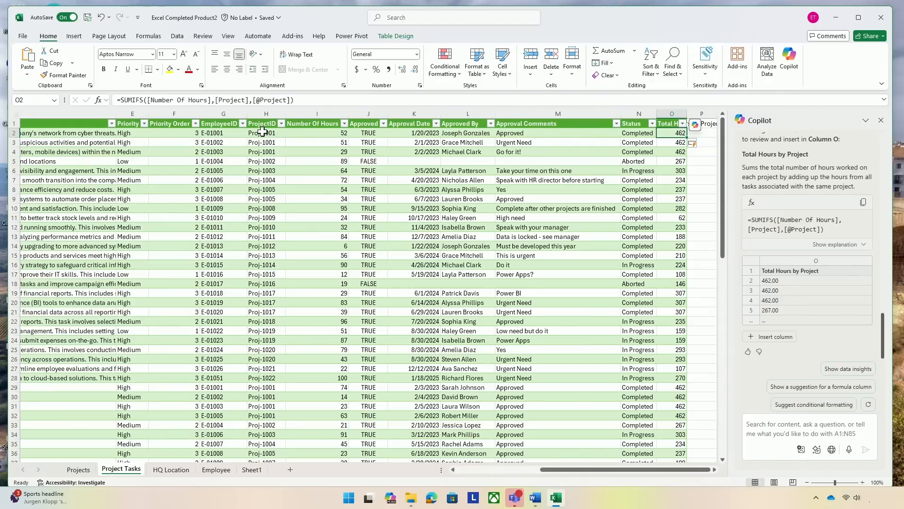
left_click(11, 132)
key("shift+Down")
key("shift+Down")
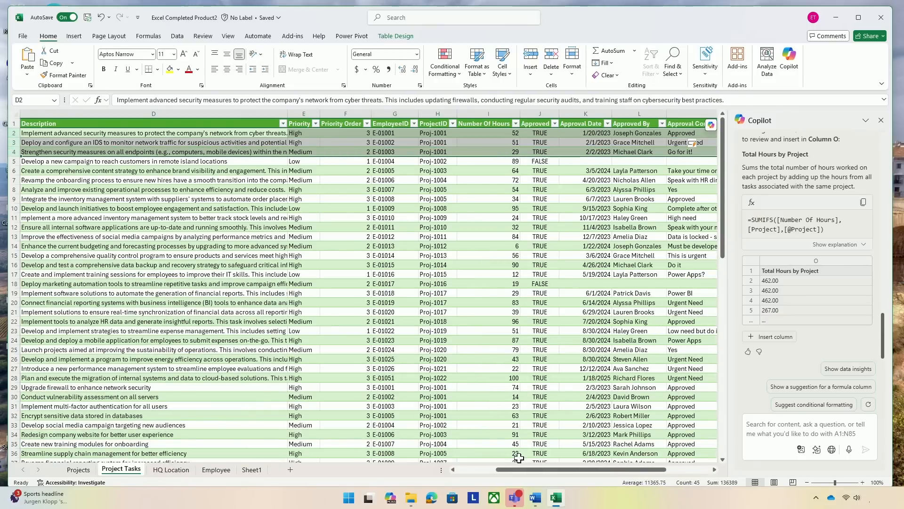
left_click_drag(525, 470, 586, 470)
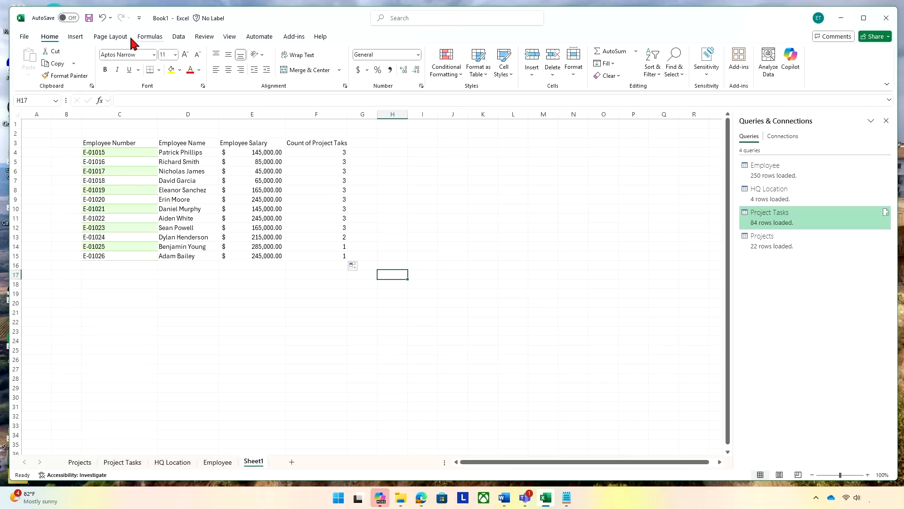
Enable the Microsoft Power Pivot for Excel COM add-in in the Excel options
left_click(24, 37)
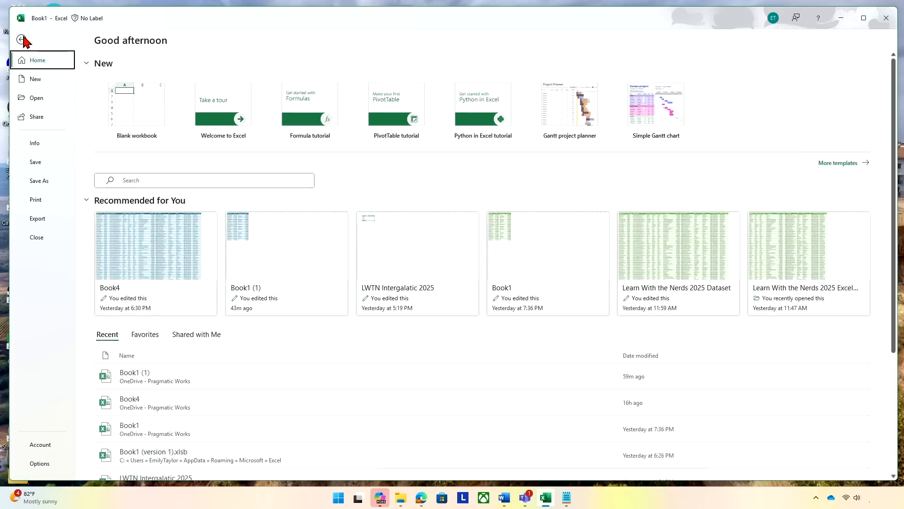
left_click(42, 463)
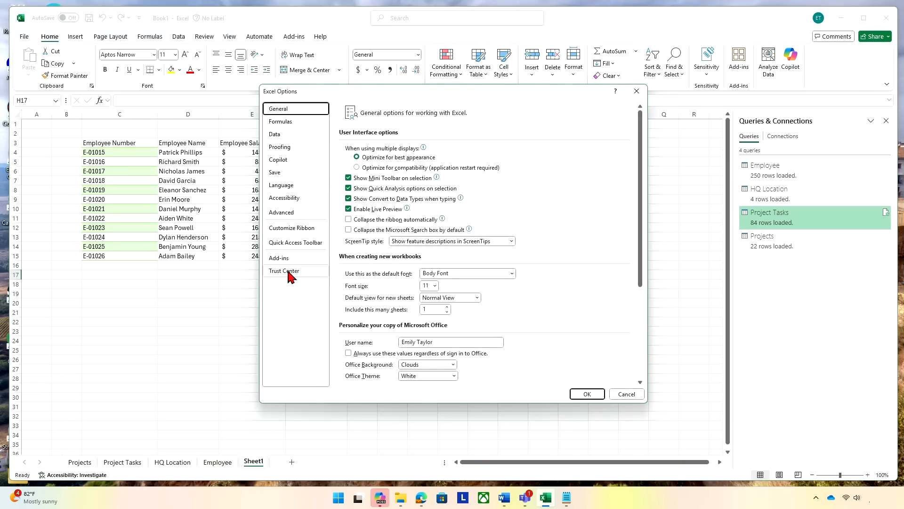
left_click(279, 259)
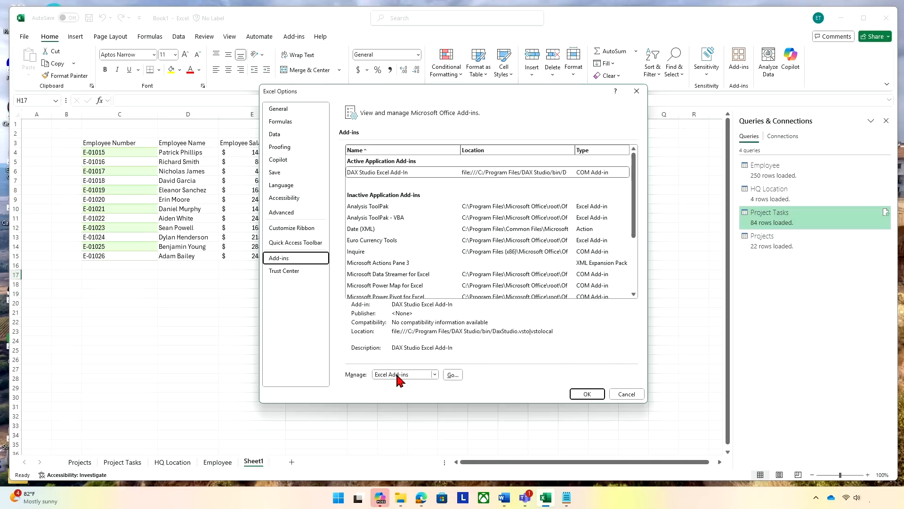
left_click(425, 375)
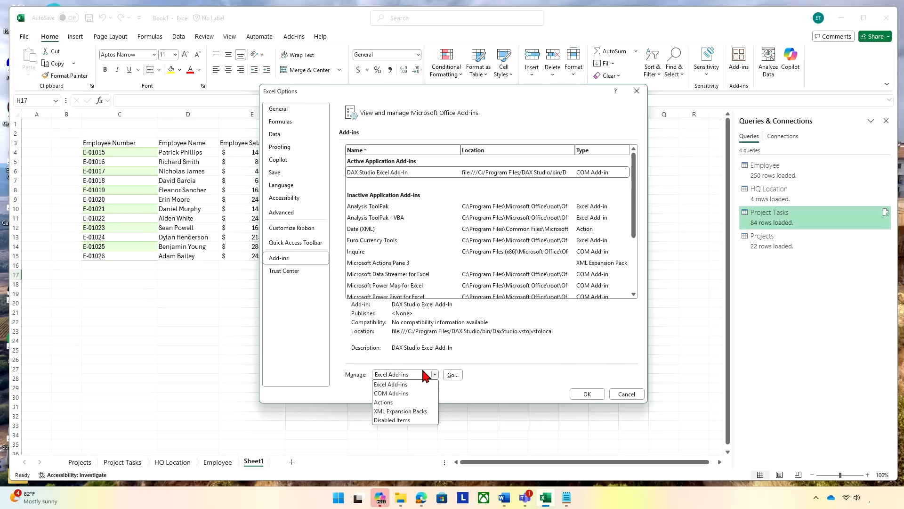
left_click(392, 394)
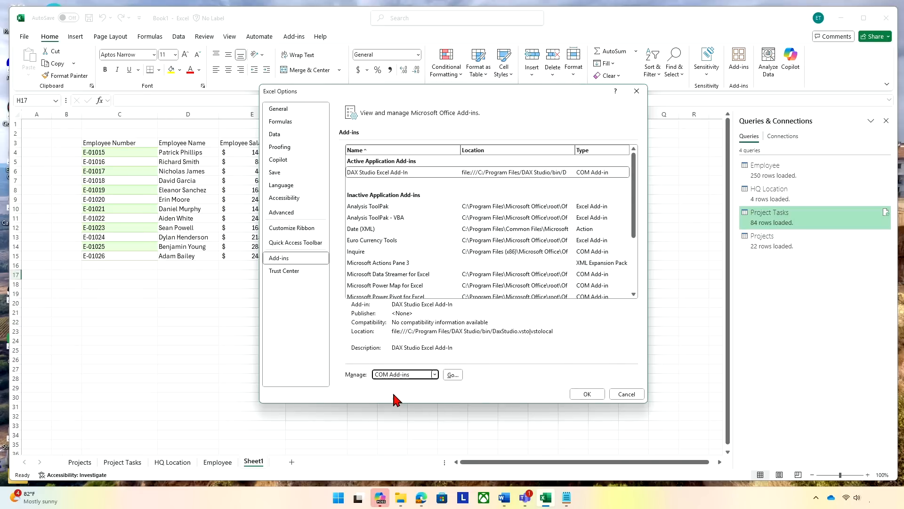
left_click(454, 377)
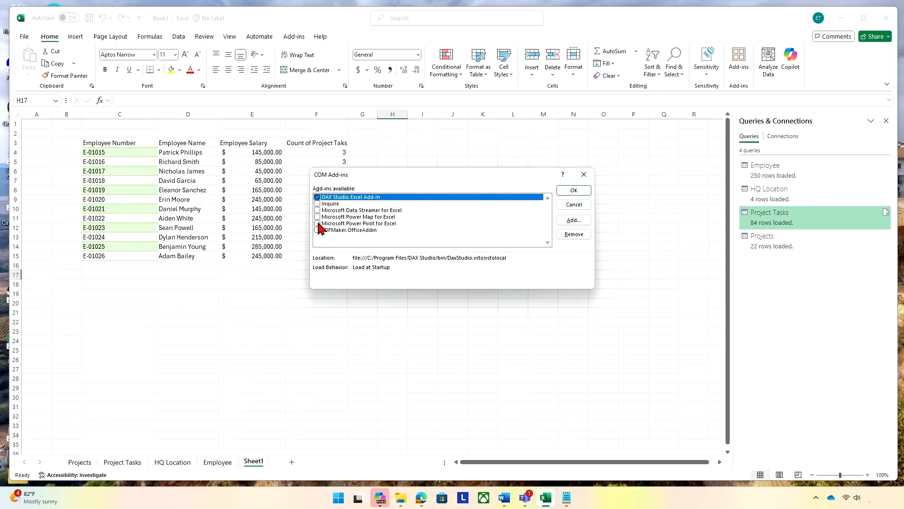
left_click(318, 224)
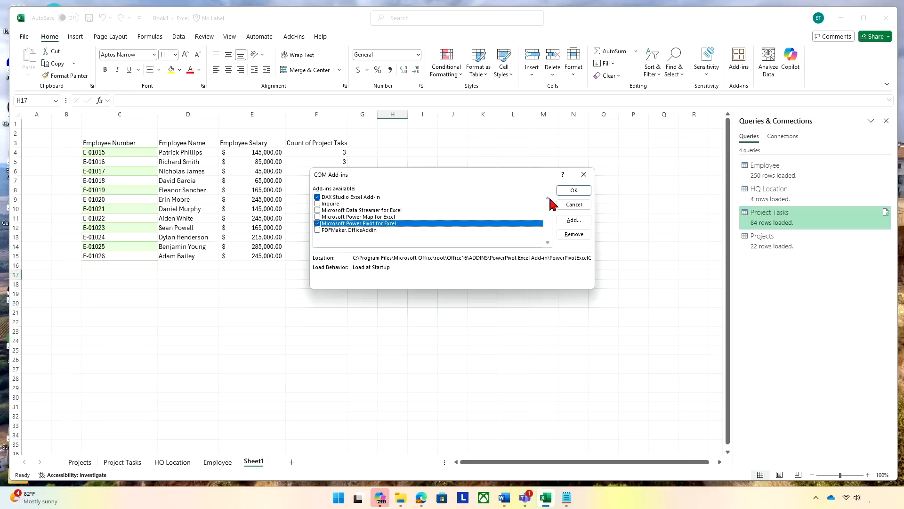
left_click(574, 191)
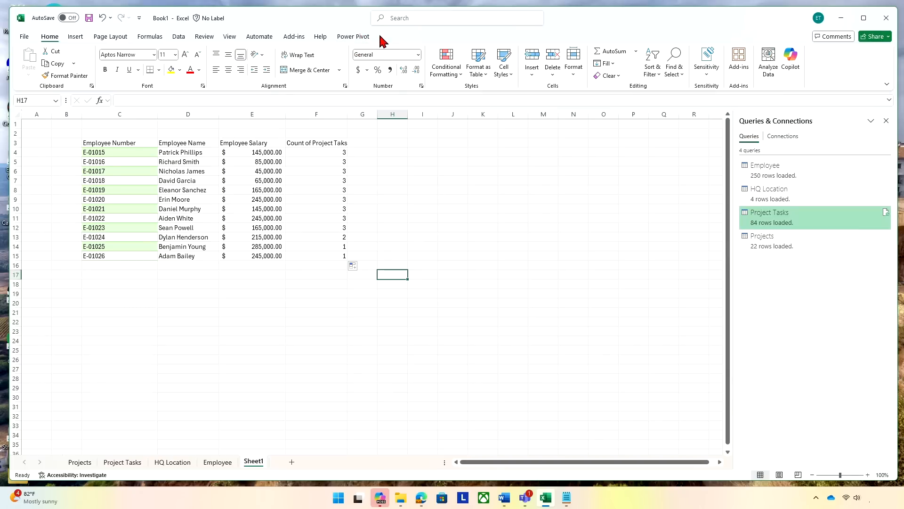
Add the Projects and Project Tasks tables to the Power Pivot data model
left_click(360, 40)
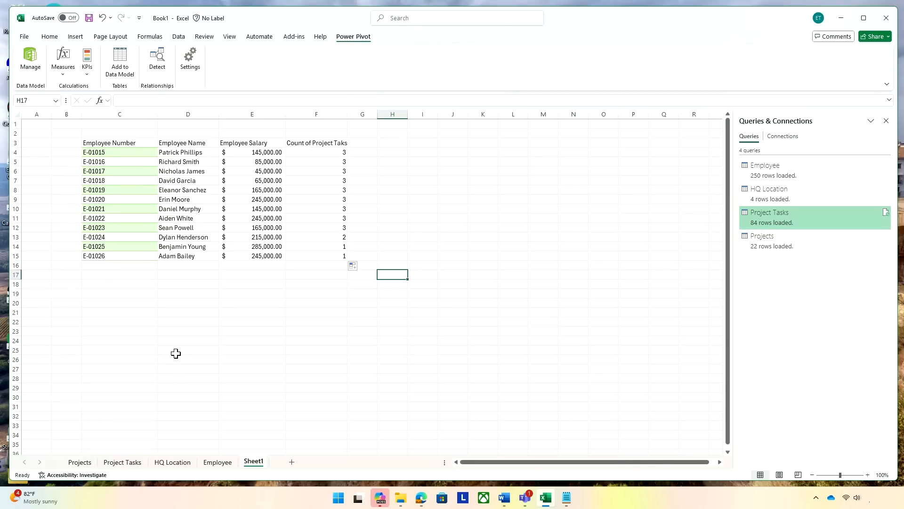
left_click(80, 462)
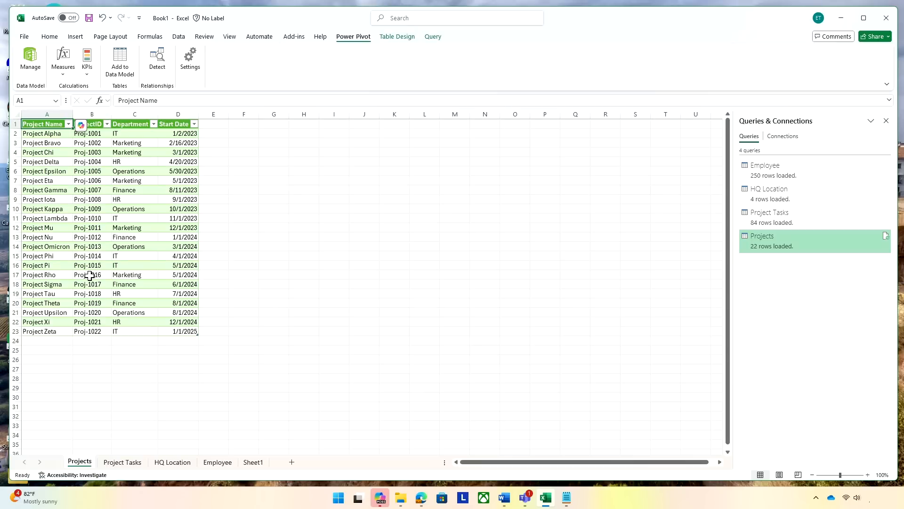
left_click(118, 63)
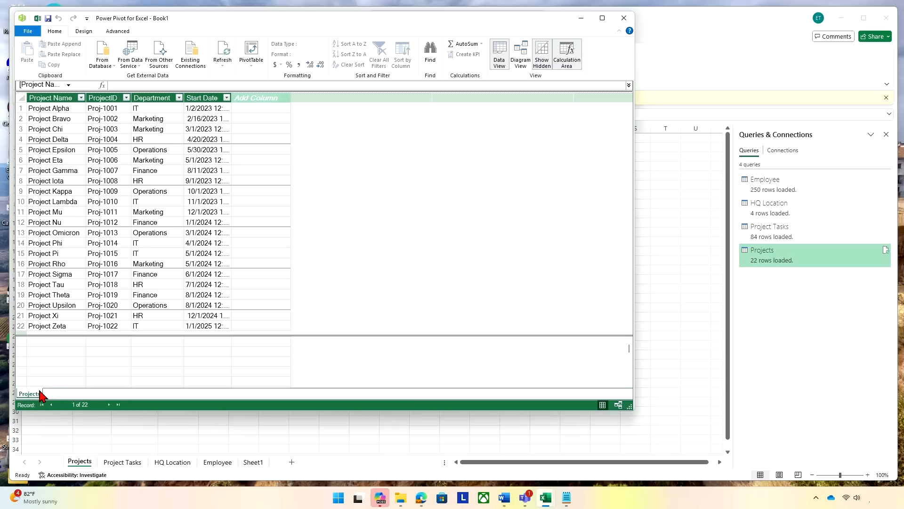
left_click(626, 20)
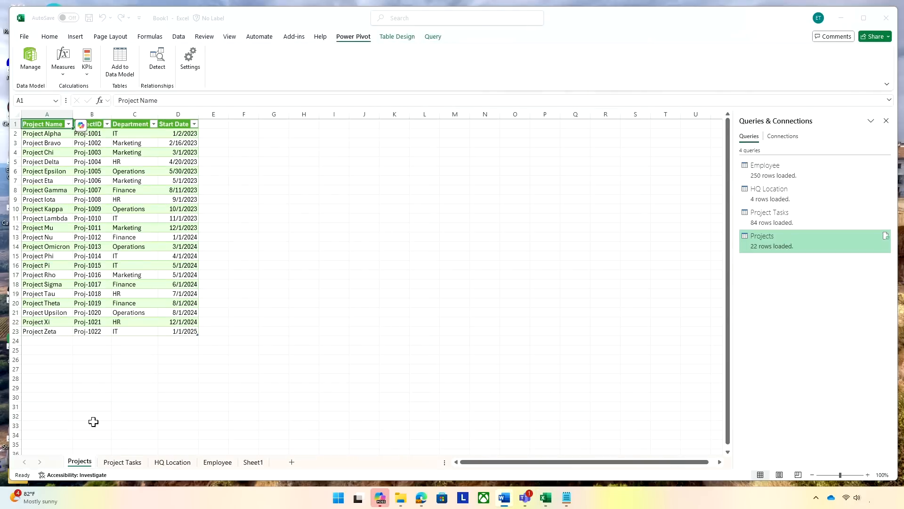
left_click(118, 463)
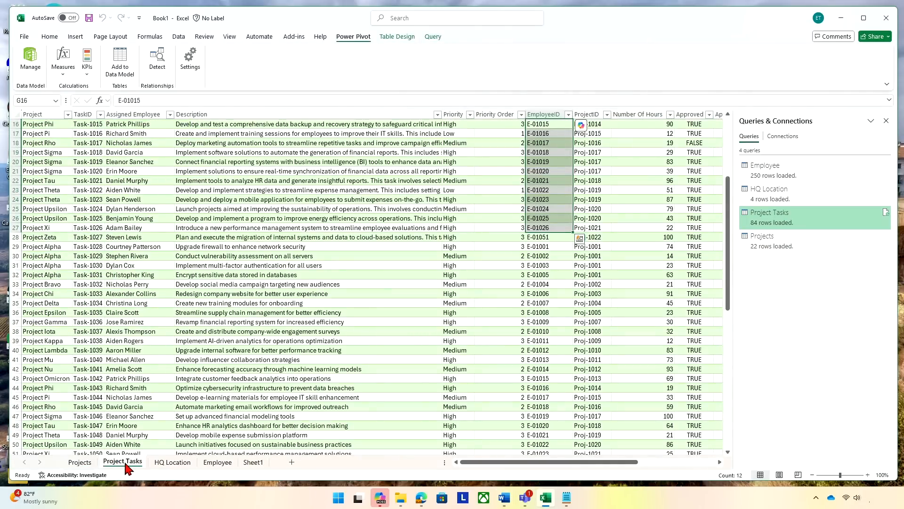
left_click(120, 64)
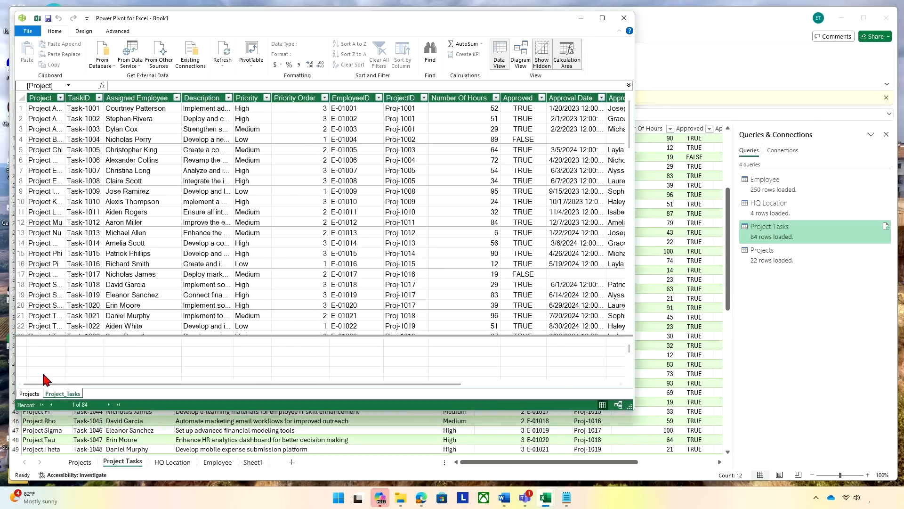
left_click(626, 18)
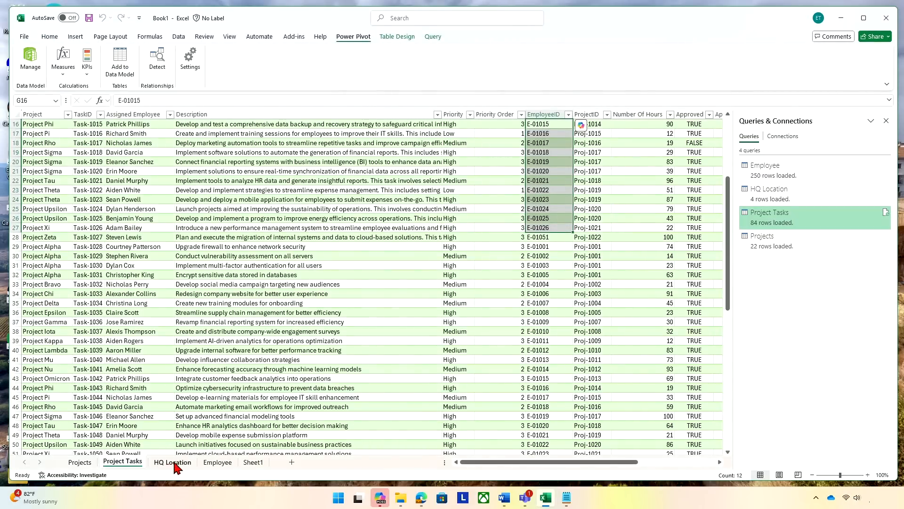
Add the HQ Location and Employee tables to the Power Pivot data model
left_click(172, 462)
left_click(120, 59)
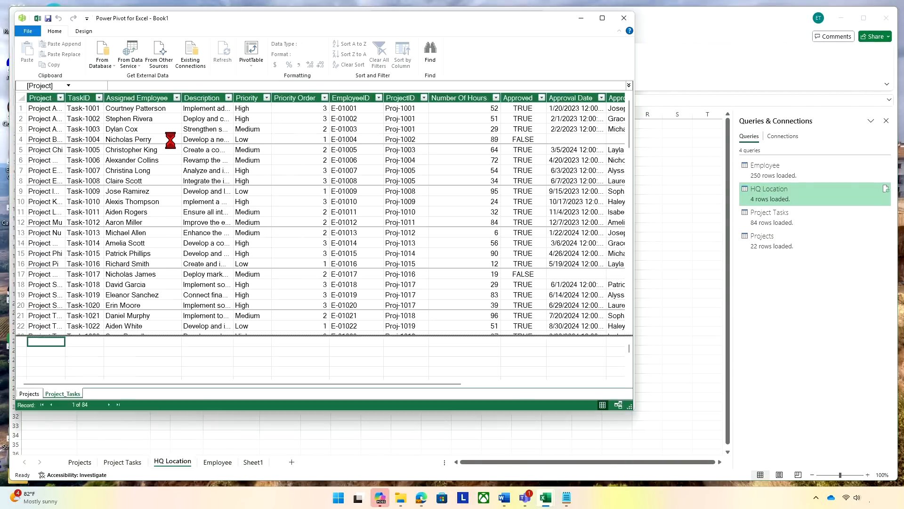
left_click(624, 18)
left_click(219, 462)
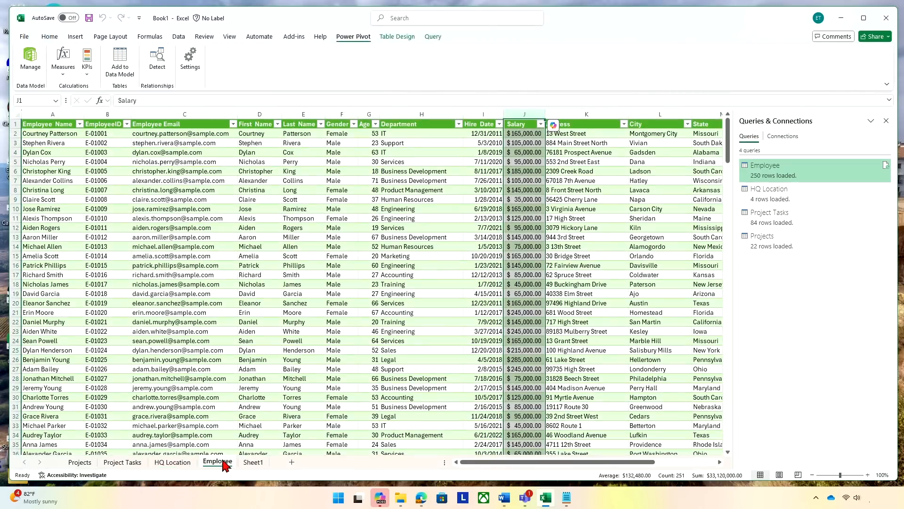
left_click(121, 58)
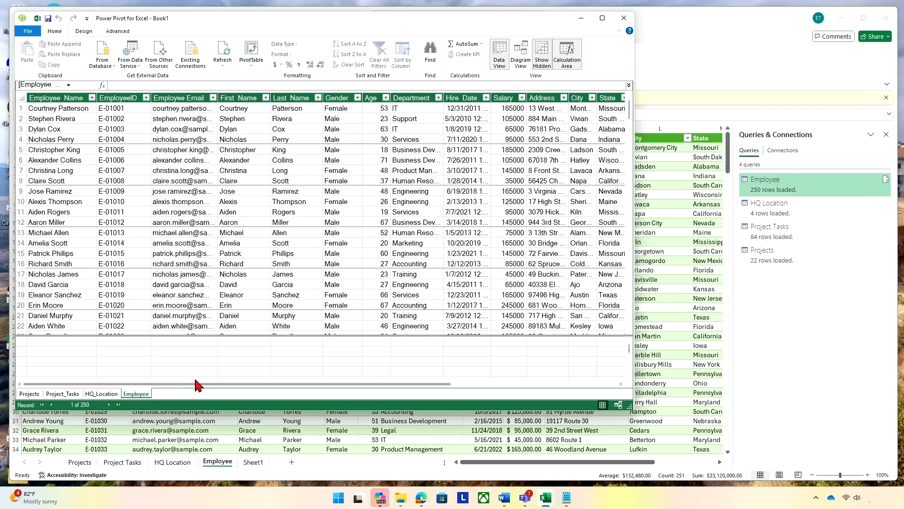
left_click_drag(201, 385, 180, 388)
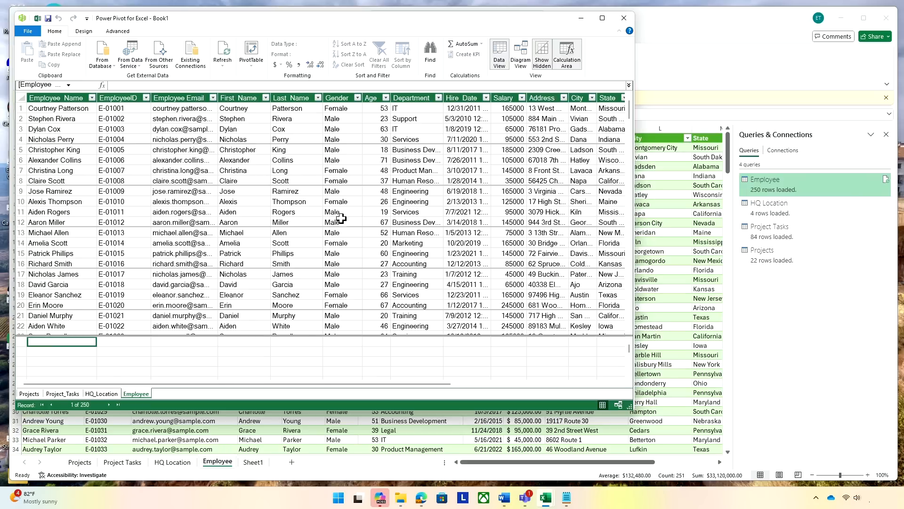
Show the data model as a diagram and lengthen the Projects, Project_Tasks, HQ_Location and Employee boxes to fit their fields
left_click(522, 58)
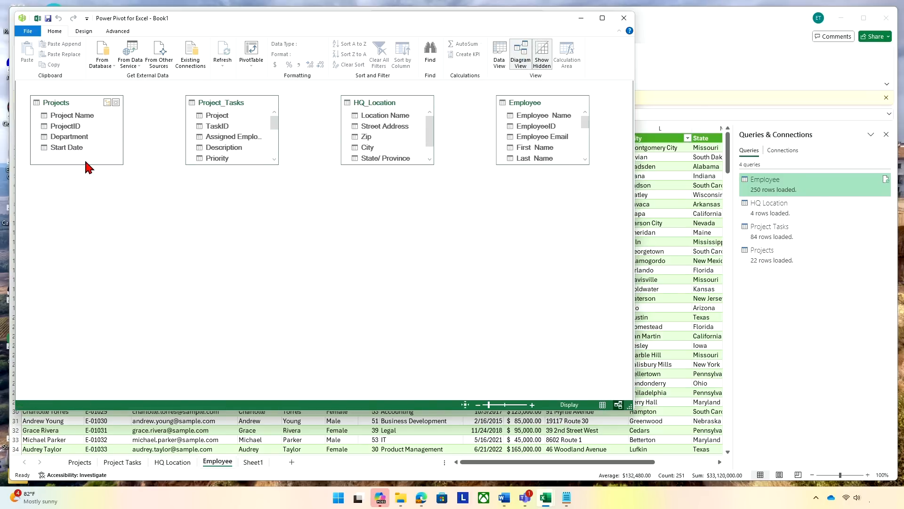
left_click_drag(86, 164, 91, 196)
left_click(237, 165)
left_click_drag(236, 166, 244, 277)
left_click(397, 165)
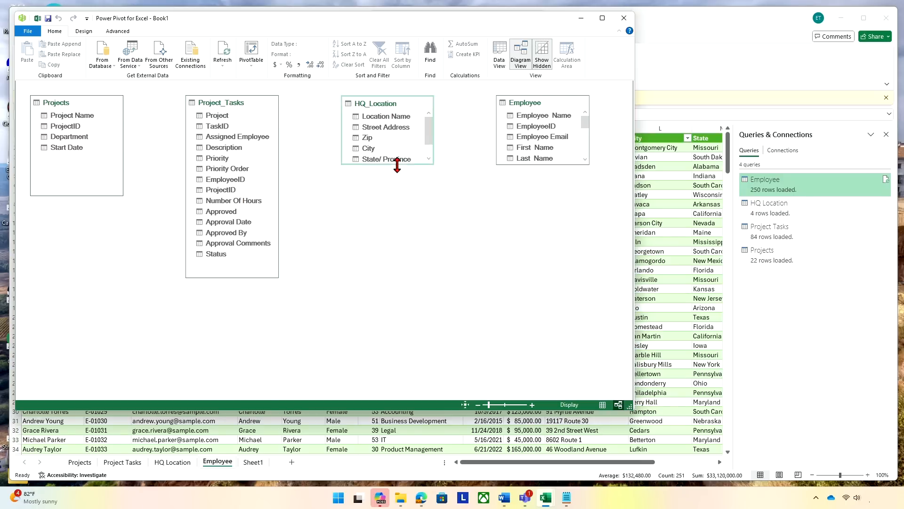
left_click_drag(397, 165, 395, 248)
left_click_drag(551, 165, 550, 298)
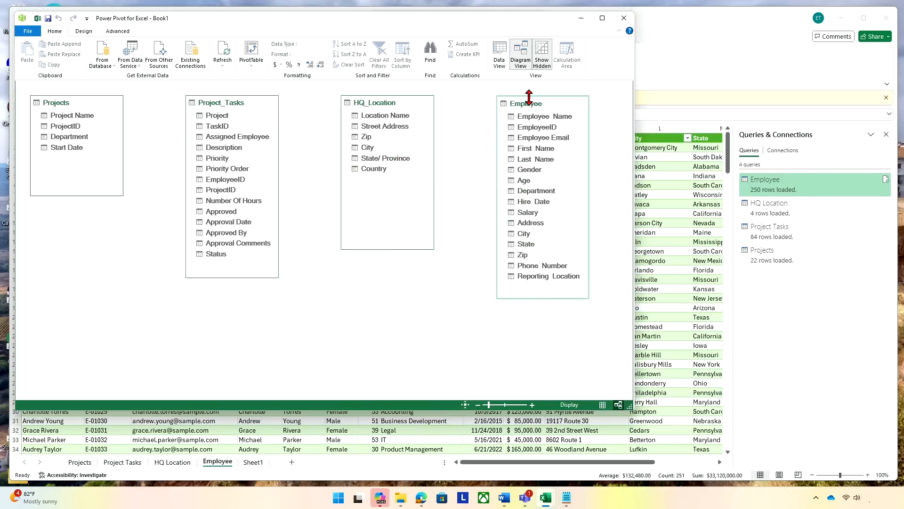
Relate EmployeeID in Employee and ProjectID in Projects to the matching Project_Tasks fields, placing the Employee table below Projects
left_click_drag(542, 100, 480, 182)
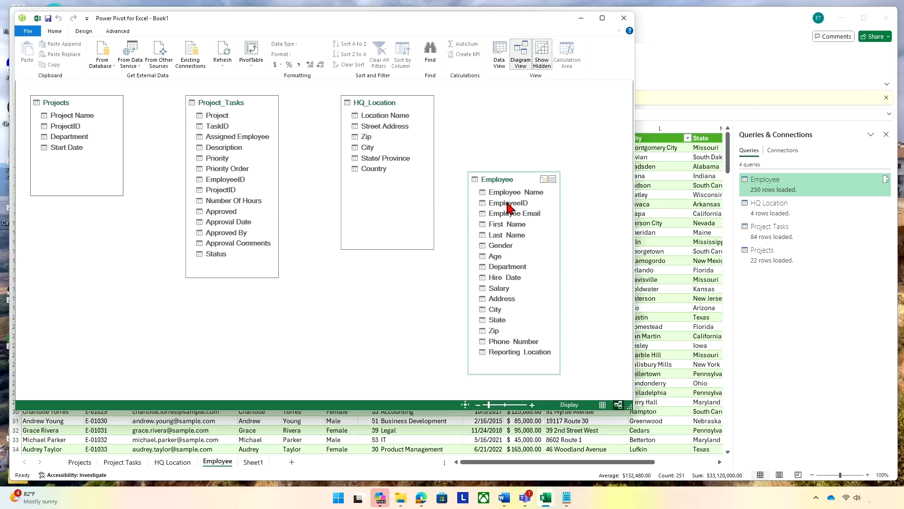
left_click_drag(507, 203, 224, 183)
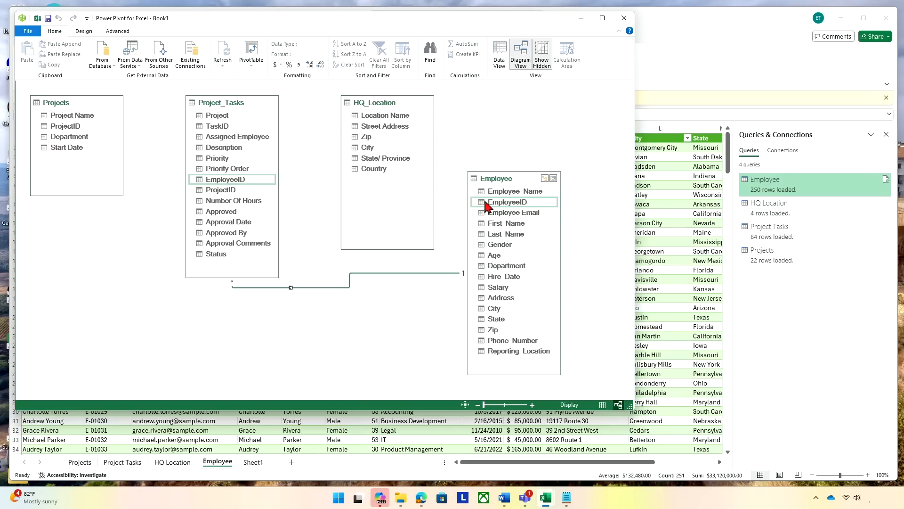
left_click(506, 183)
left_click_drag(507, 184, 71, 243)
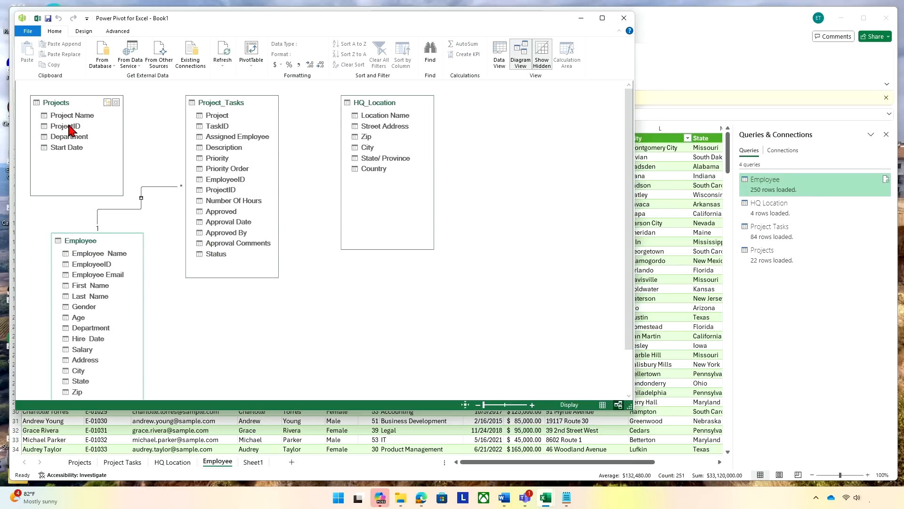
left_click_drag(68, 127, 219, 194)
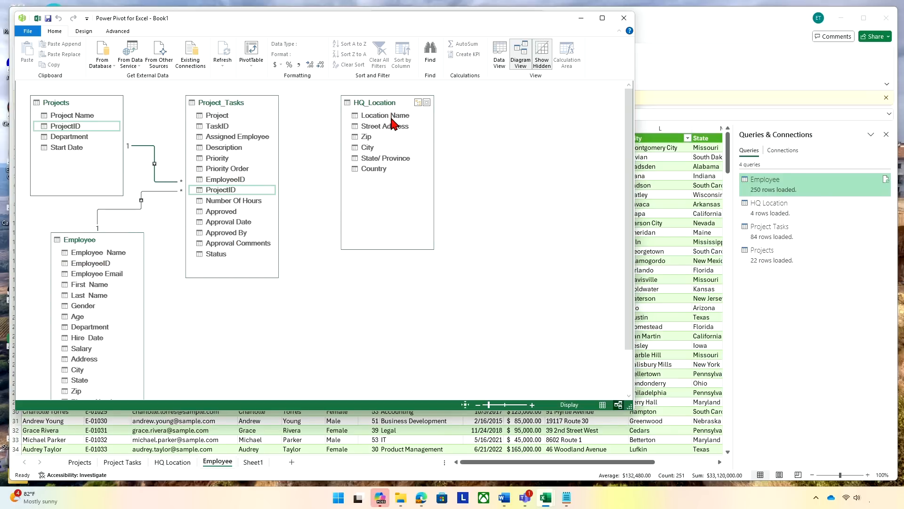
Move the Employee table slightly up and relate Location Name in HQ_Location to Reporting Location in Employee
left_click_drag(71, 241, 84, 219)
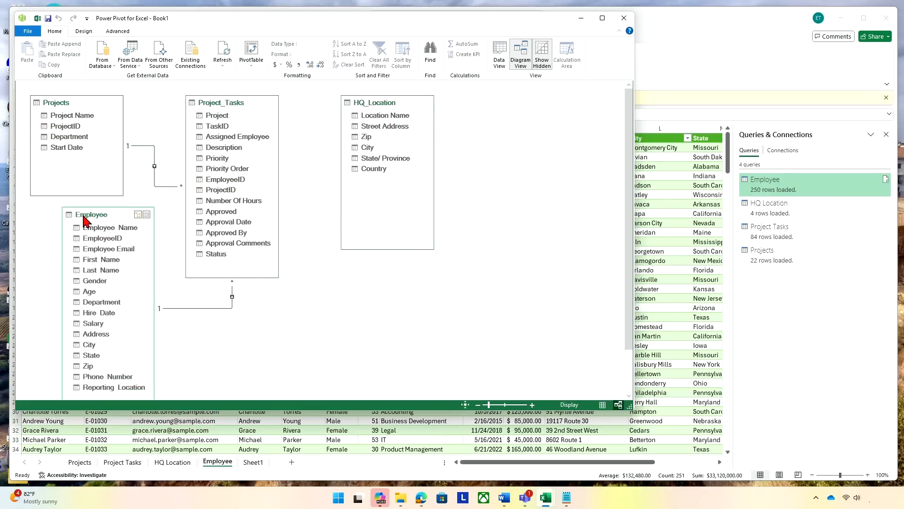
left_click_drag(376, 117, 145, 365)
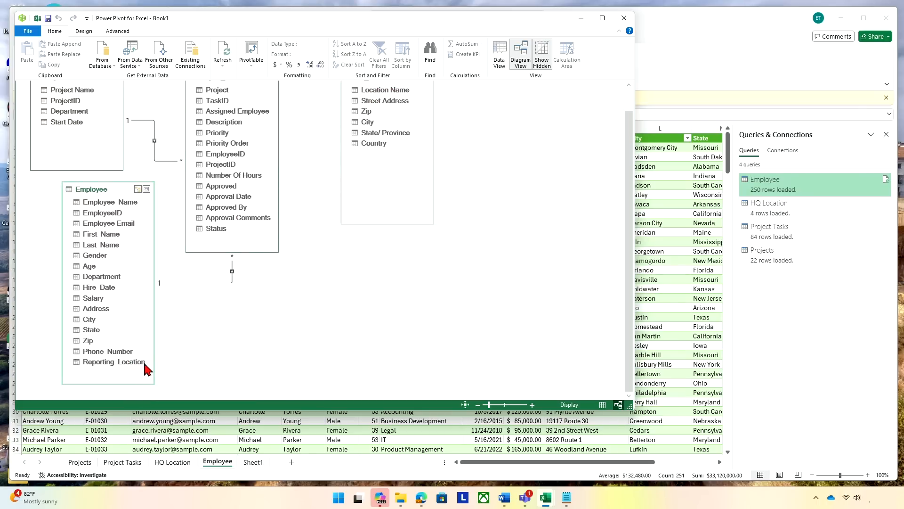
scroll(351, 237, "up", 1)
left_click_drag(376, 117, 142, 384)
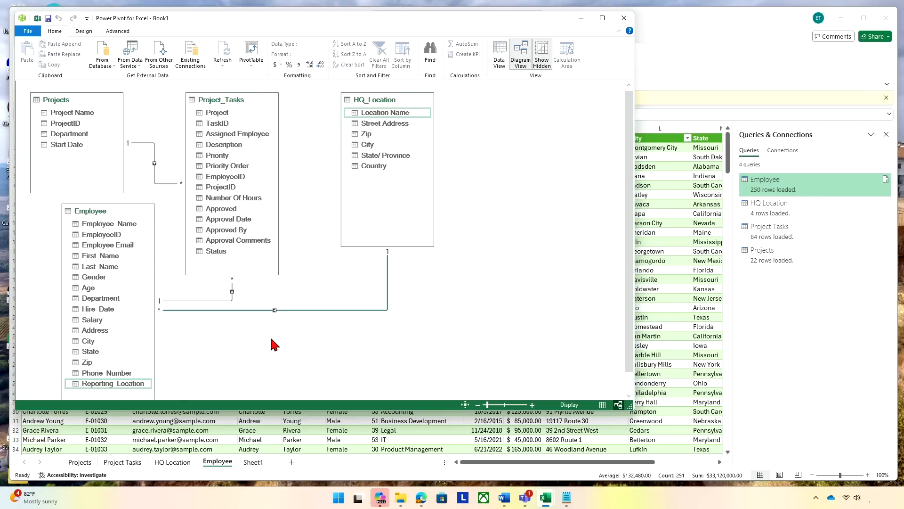
Create a new date table in the data model
left_click(83, 31)
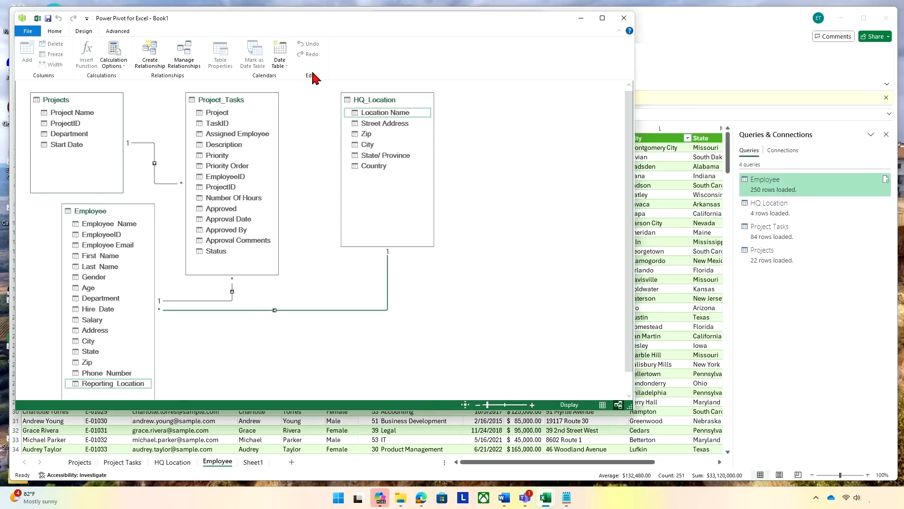
left_click(280, 61)
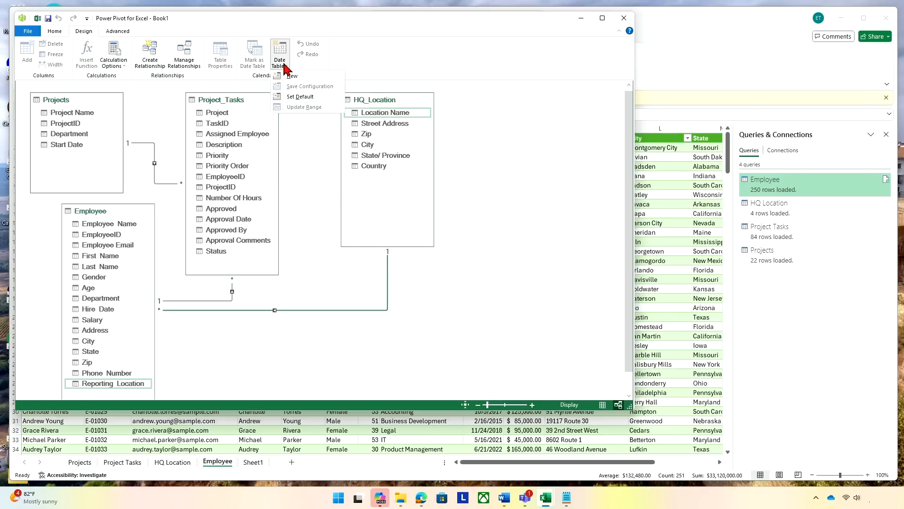
left_click(290, 79)
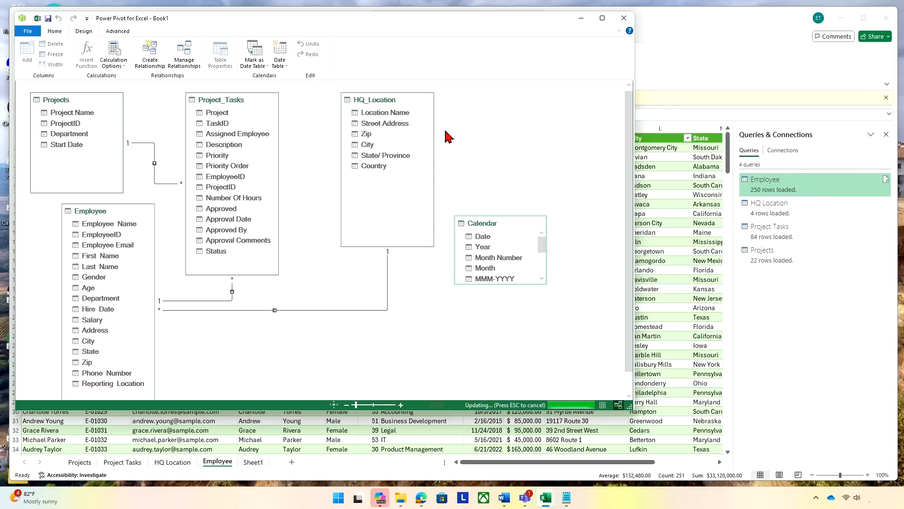
Lengthen the Calendar box to fit its fields and relate its Date field to Start Date in Projects
left_click_drag(522, 286, 539, 376)
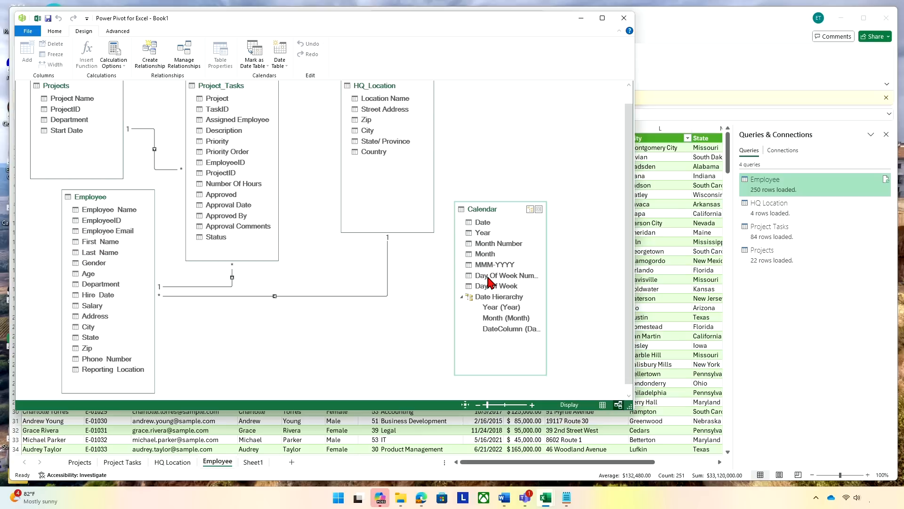
left_click(474, 222)
left_click_drag(481, 226, 58, 133)
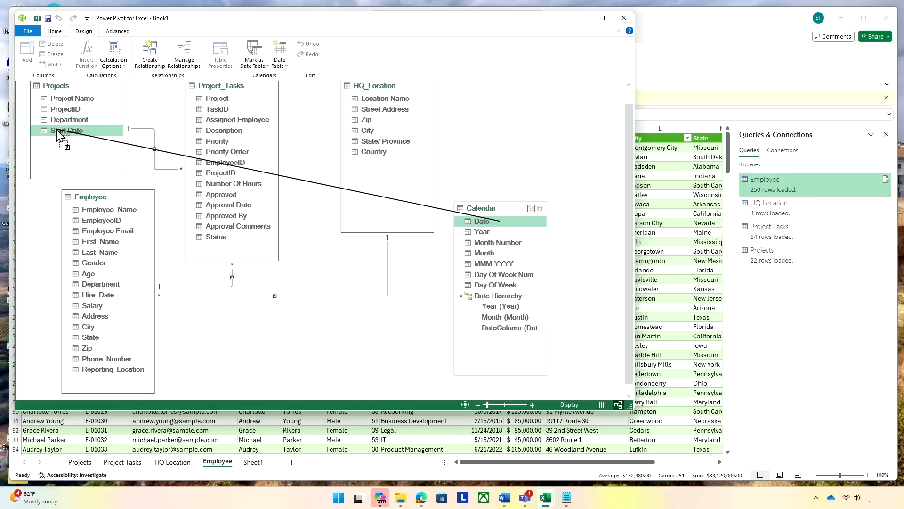
left_click_drag(58, 133, 57, 132)
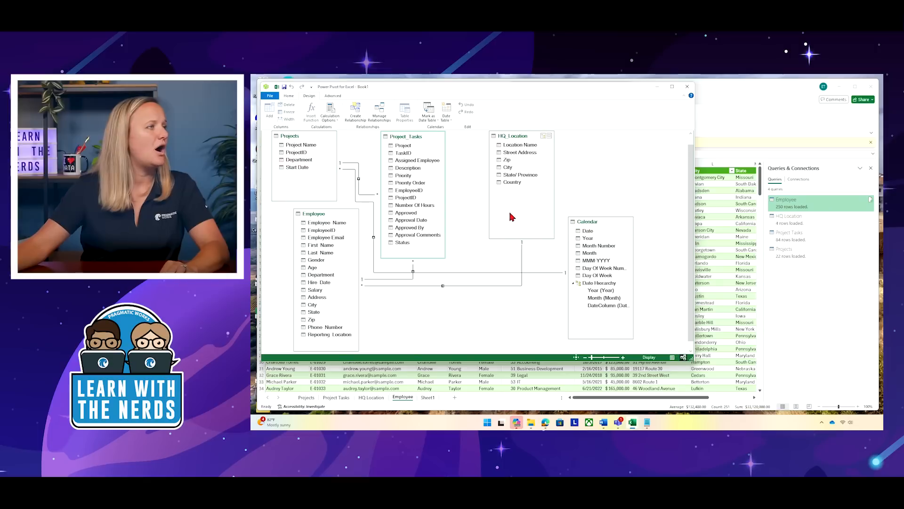
Shift Calendar slightly, shorten the Project_Tasks box, and place Employee below Project_Tasks and HQ_Location below Projects
left_click_drag(590, 227, 566, 237)
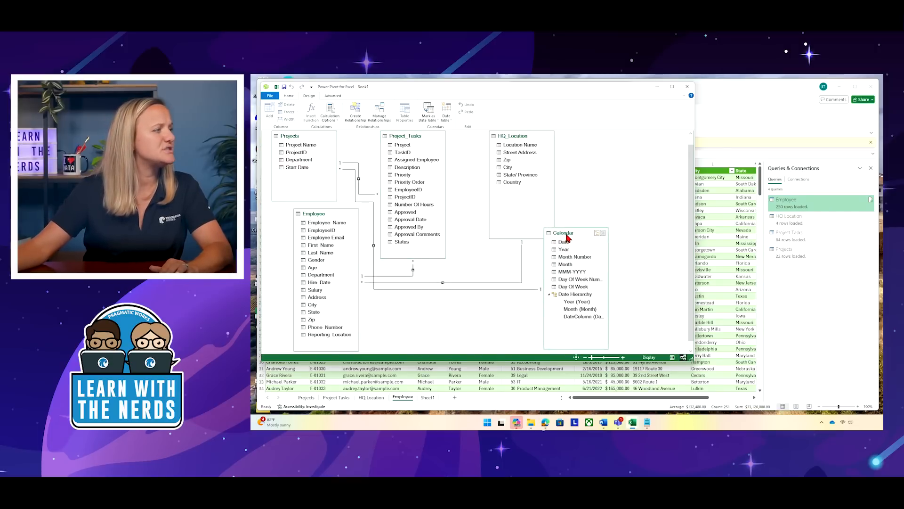
left_click_drag(422, 260, 421, 208)
left_click_drag(312, 218, 443, 261)
left_click_drag(523, 137, 338, 244)
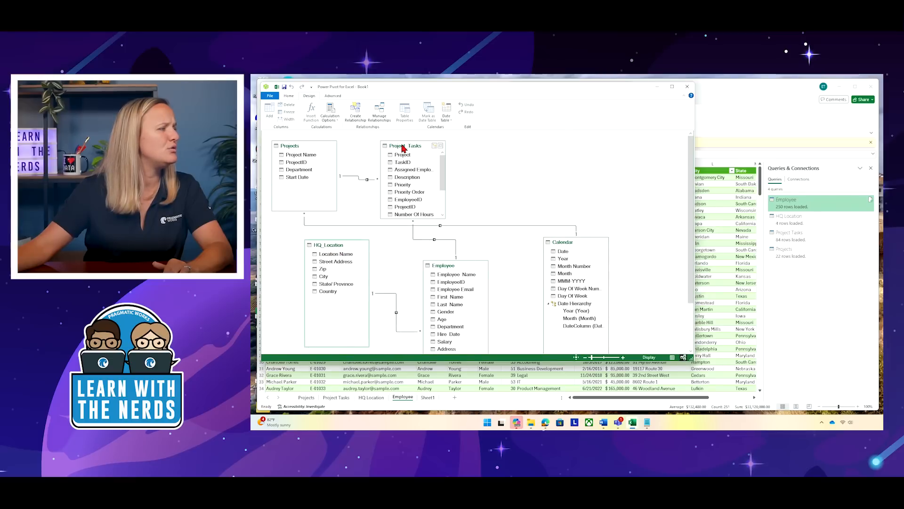
Place the Calendar table level with Projects on the far side of Project_Tasks, and lower Project_Tasks slightly
left_click(587, 246)
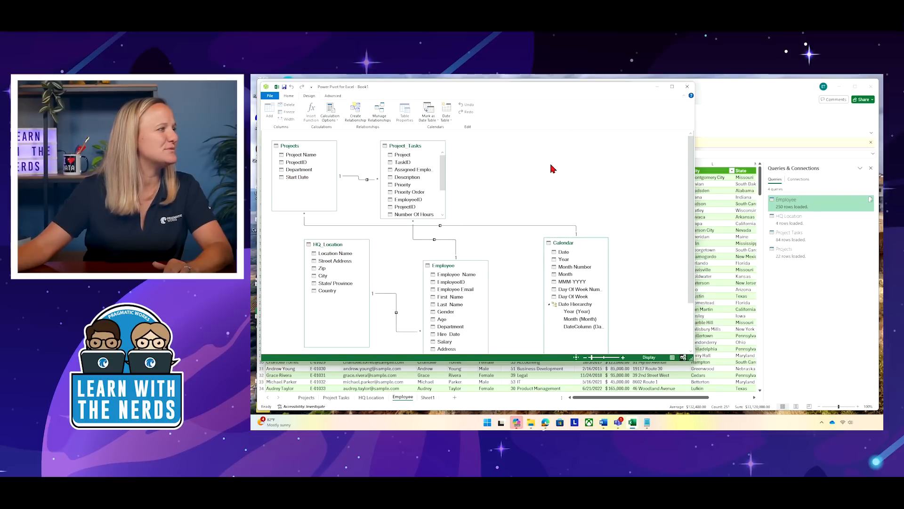
left_click_drag(570, 246, 513, 150)
left_click_drag(513, 112, 546, 117)
left_click_drag(401, 149, 404, 171)
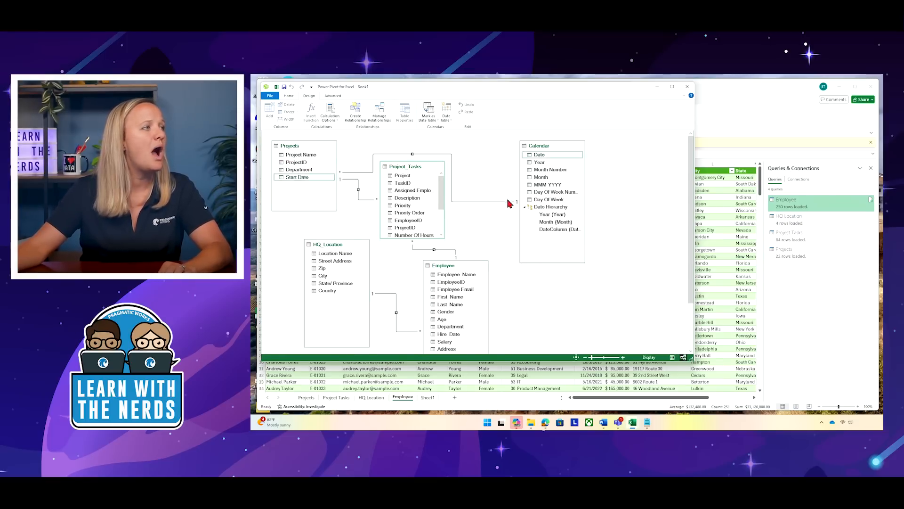
left_click(555, 149)
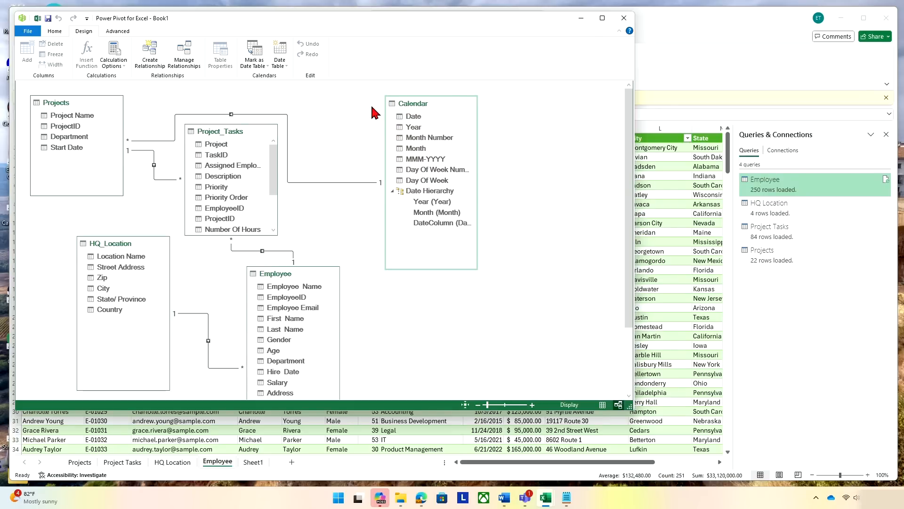
Update the date table range to start on 1/1/2023
left_click(282, 65)
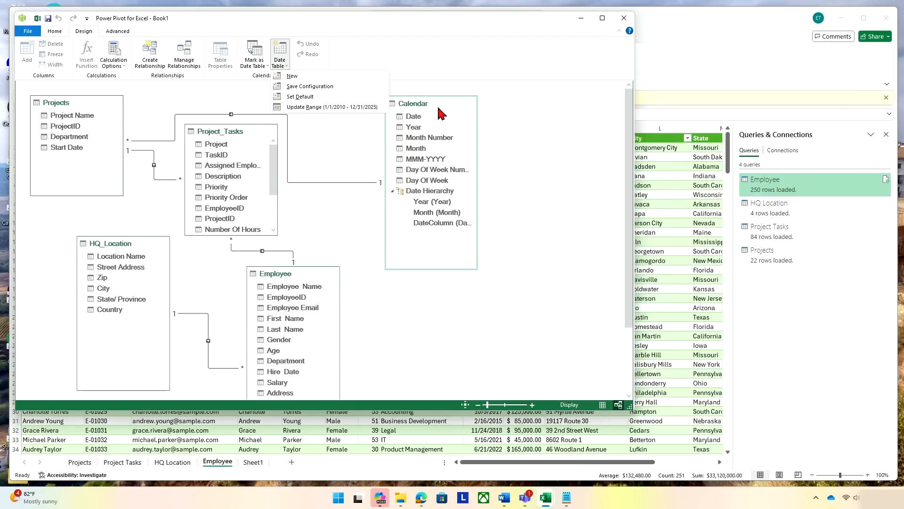
left_click(328, 108)
left_click(156, 78)
type("2023")
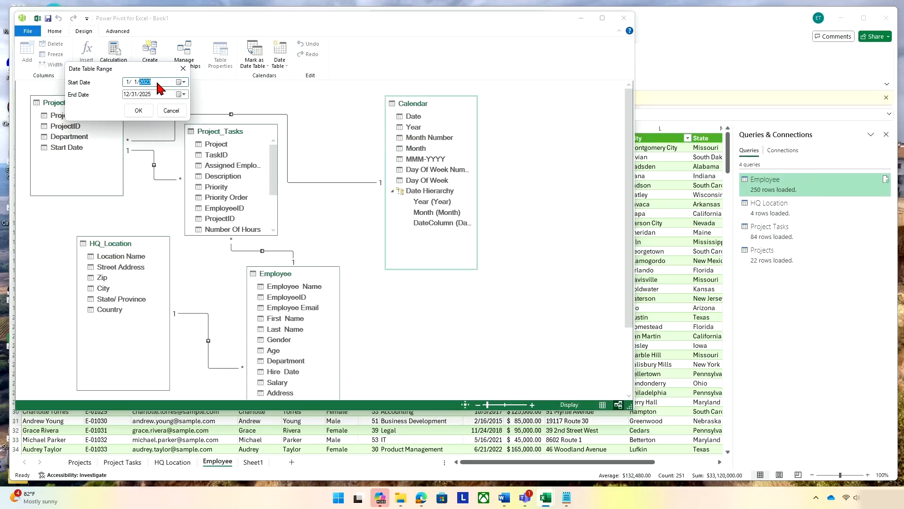
left_click(138, 111)
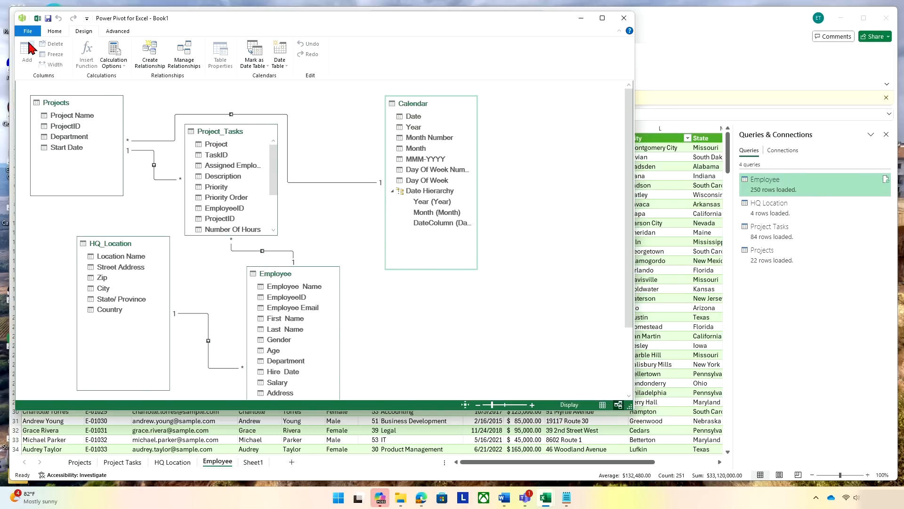
Create a PivotTable from the data model on a new worksheet
left_click(54, 31)
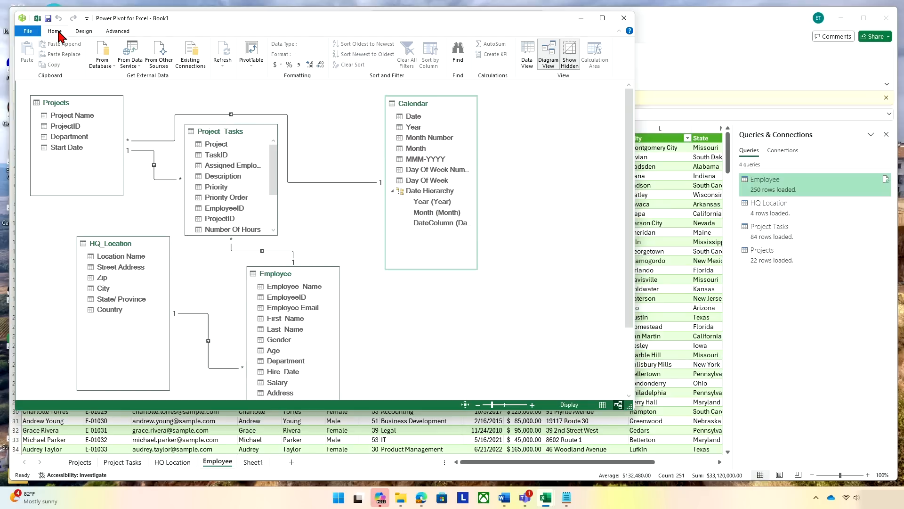
left_click(255, 65)
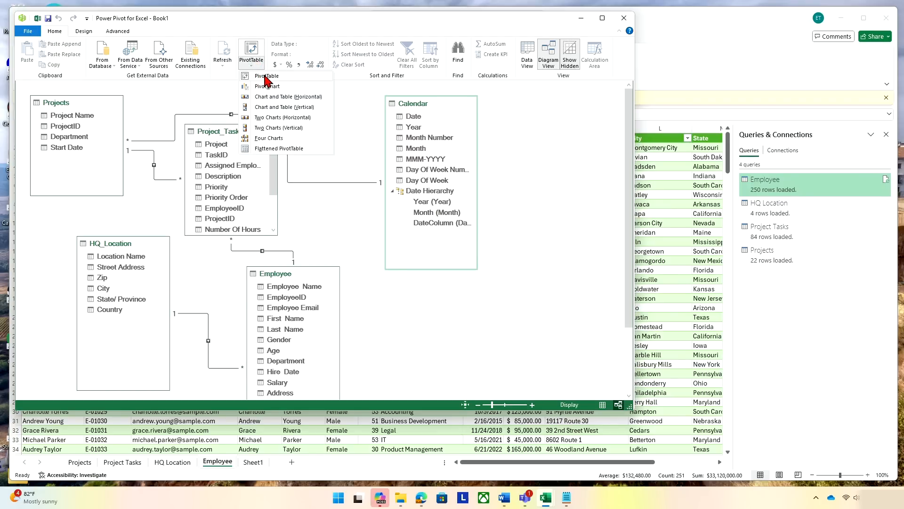
left_click(267, 77)
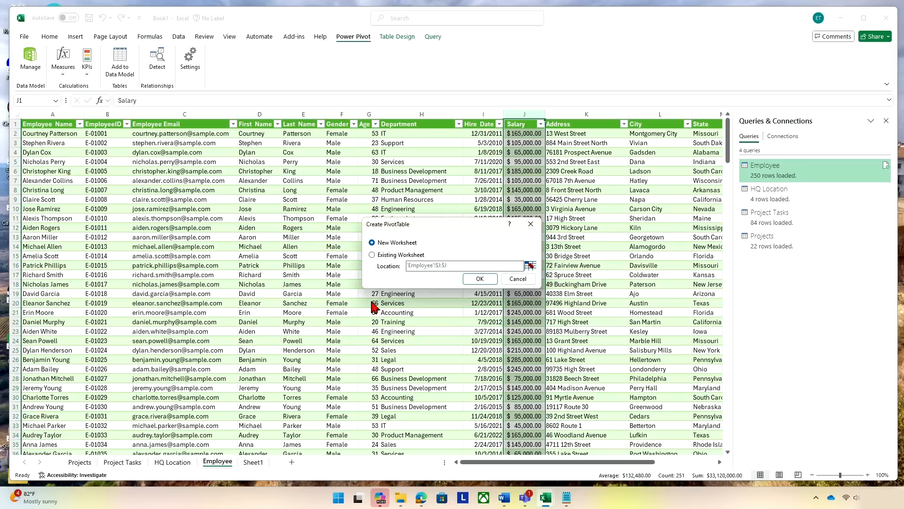
left_click(480, 279)
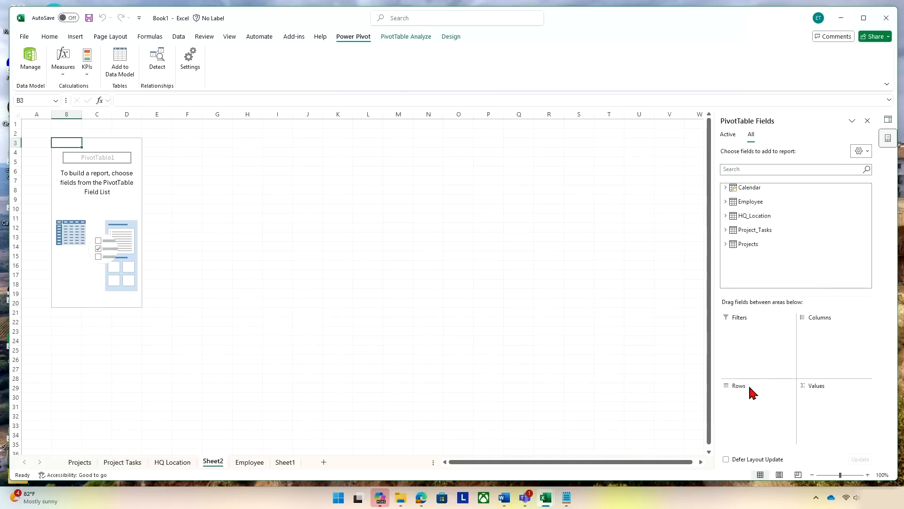
Try the areas-only (1 by 4) field list layout, and settle on fields and areas side by side
left_click(868, 151)
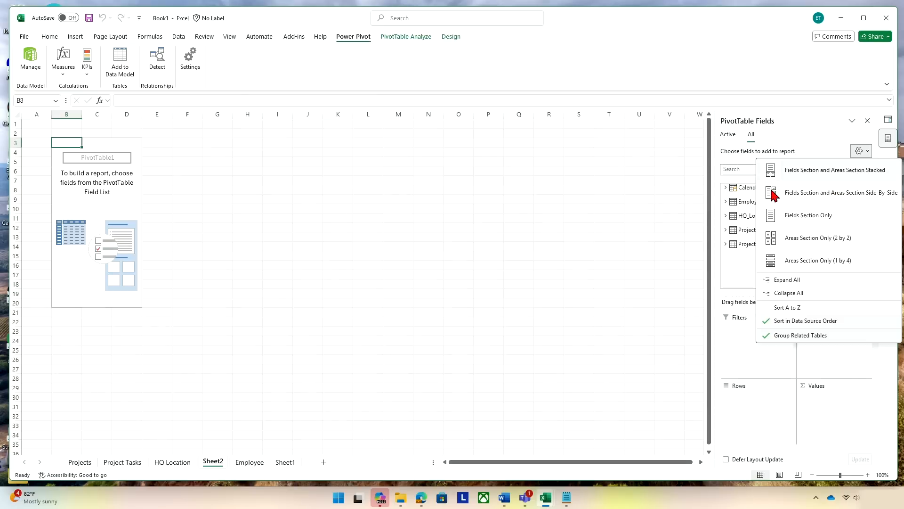
left_click(776, 261)
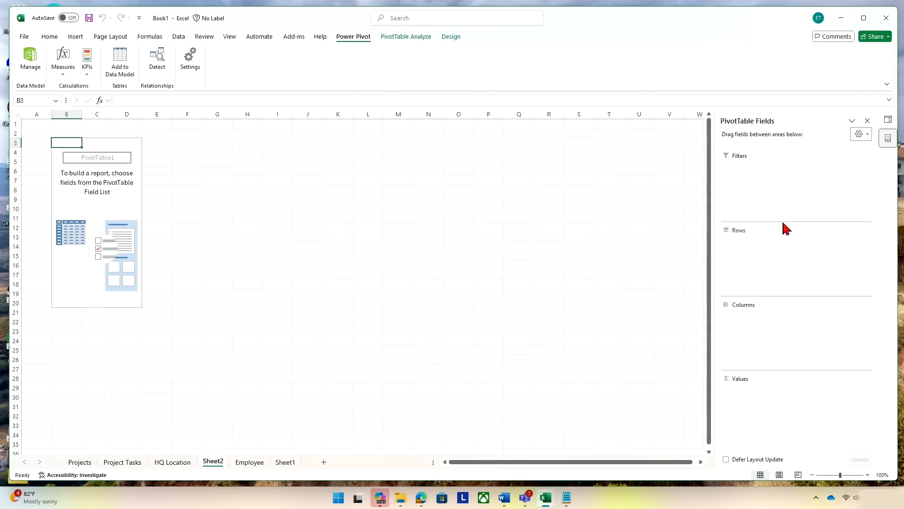
left_click(861, 135)
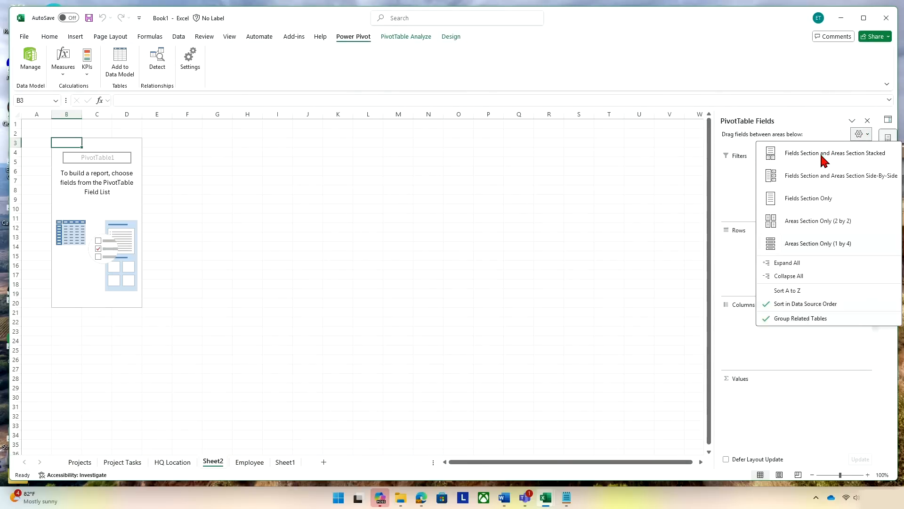
left_click(778, 178)
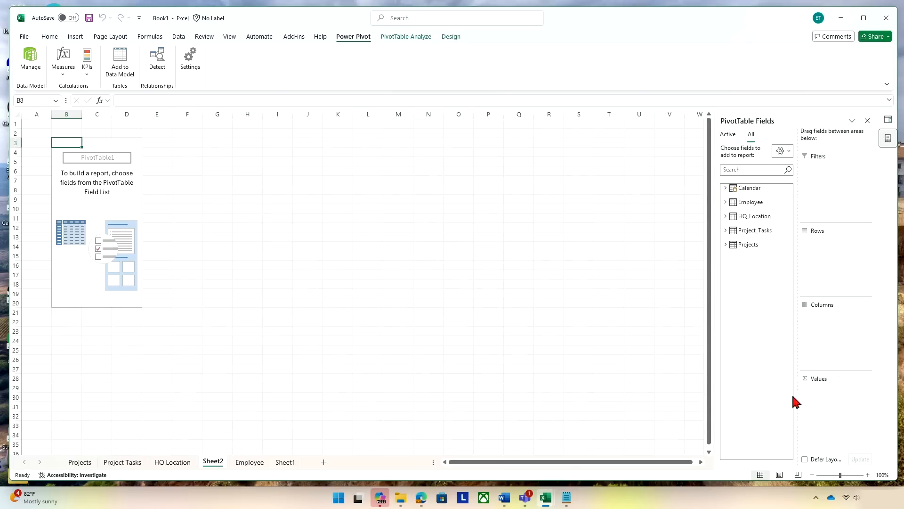
Use Calendar's Date Hierarchy as the PivotTable rows and Project Name from Projects as the counted value
left_click(726, 188)
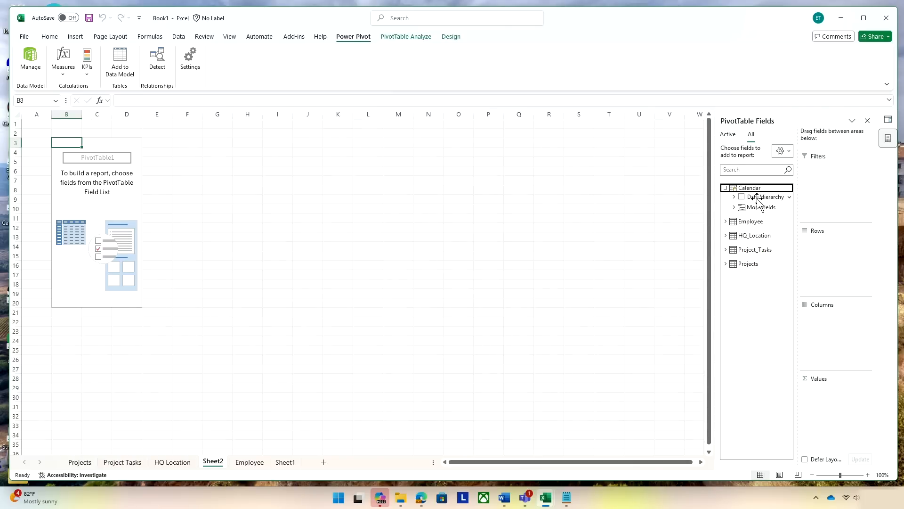
left_click_drag(757, 198, 842, 260)
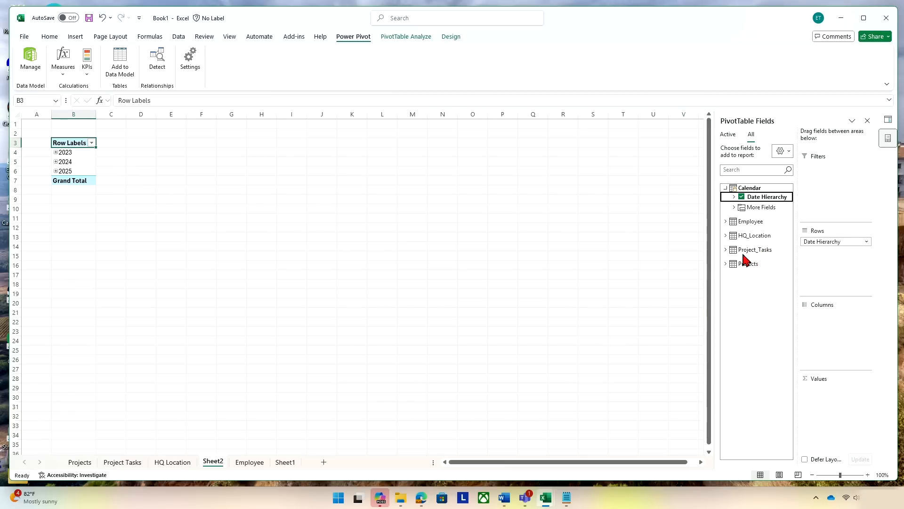
left_click(725, 264)
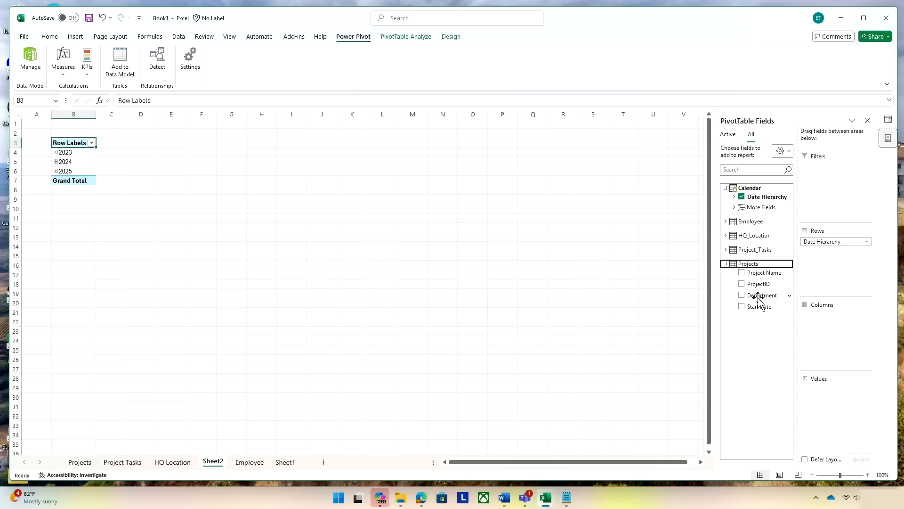
left_click_drag(763, 277, 840, 397)
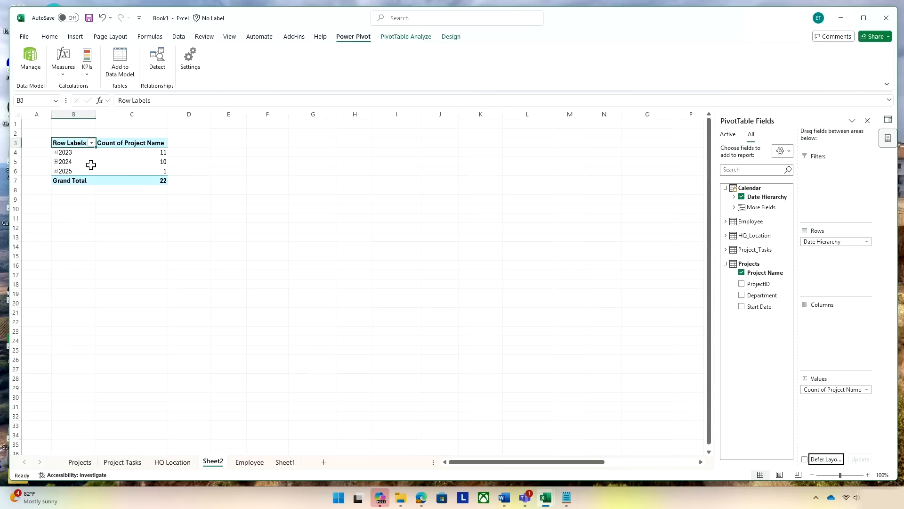
Expand 2025 and its January down to the dates to examine the project counts, and collapse them again
left_click(55, 171)
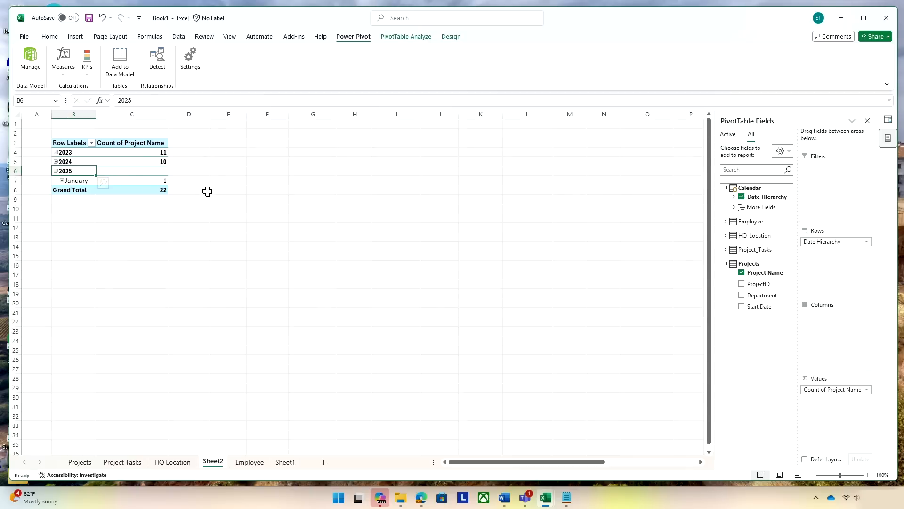
left_click(62, 181)
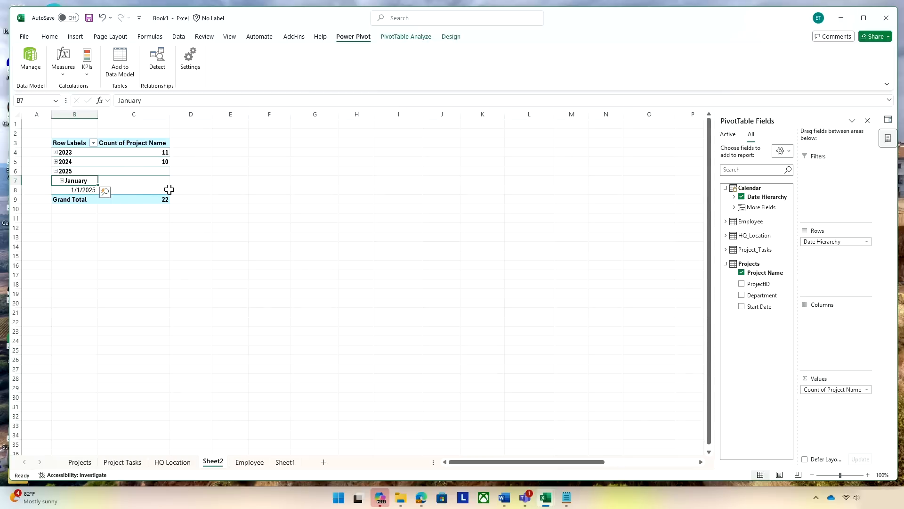
left_click(54, 171)
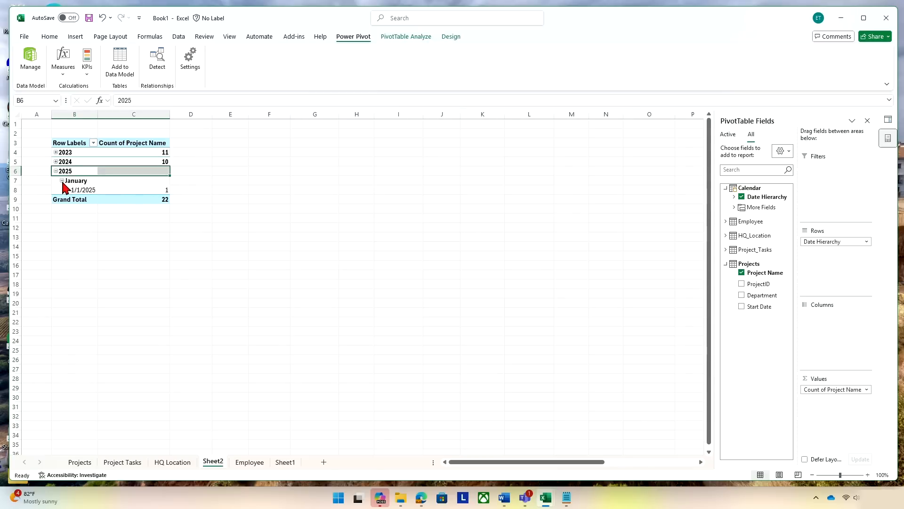
left_click(62, 180)
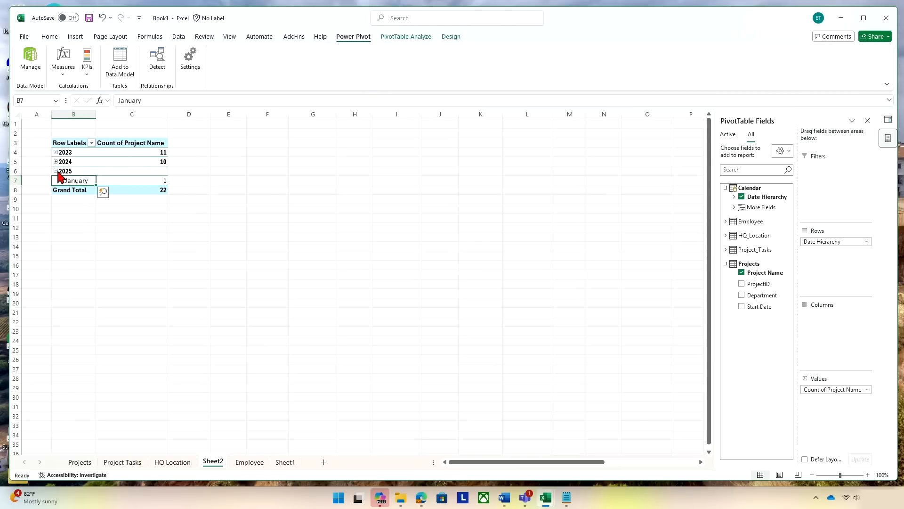
left_click(55, 171)
left_click(56, 161)
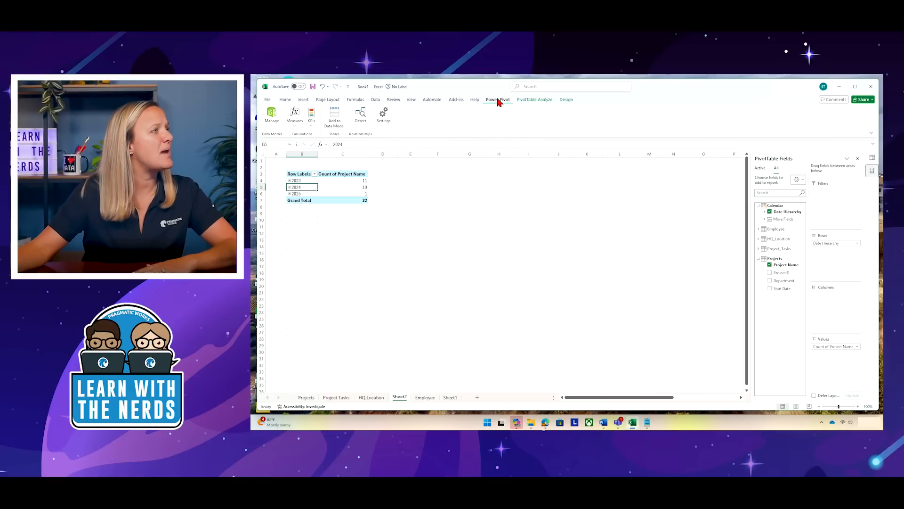
Create a second PivotTable from the data model on the existing worksheet at cell G3
left_click(472, 174)
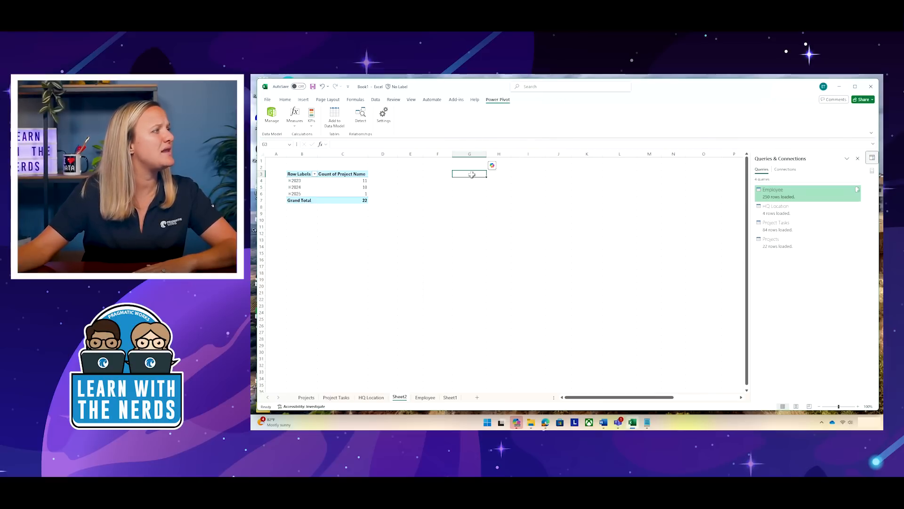
left_click(271, 117)
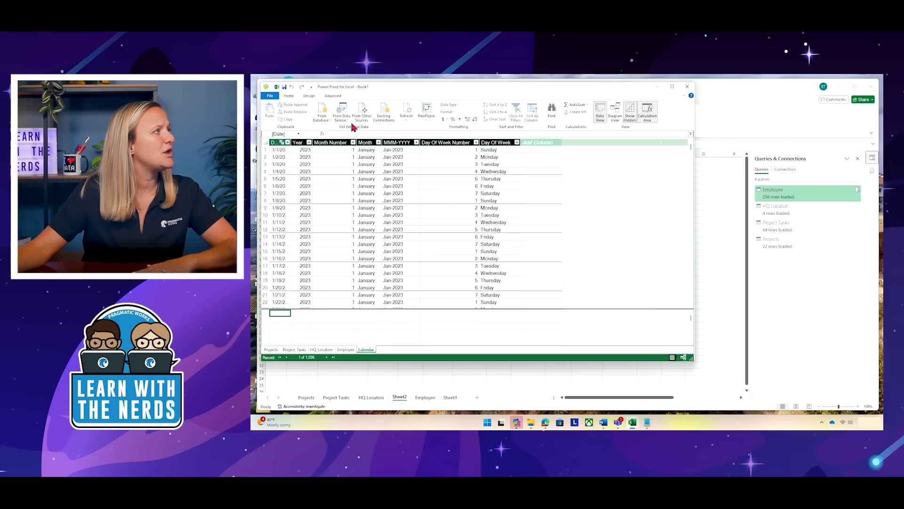
left_click(426, 115)
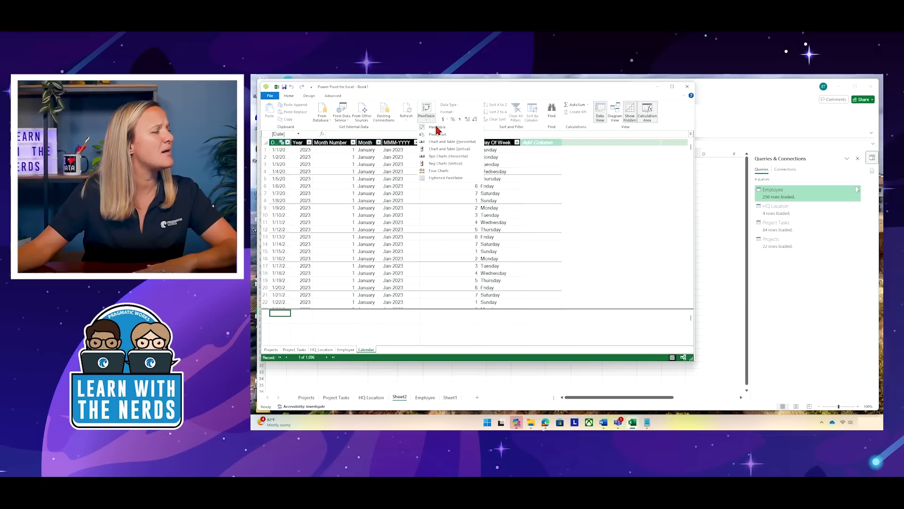
left_click(437, 127)
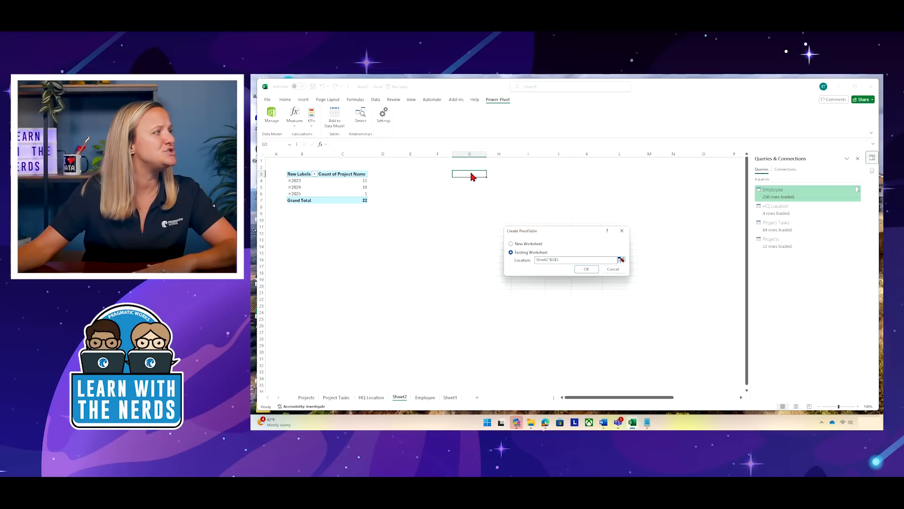
left_click(586, 269)
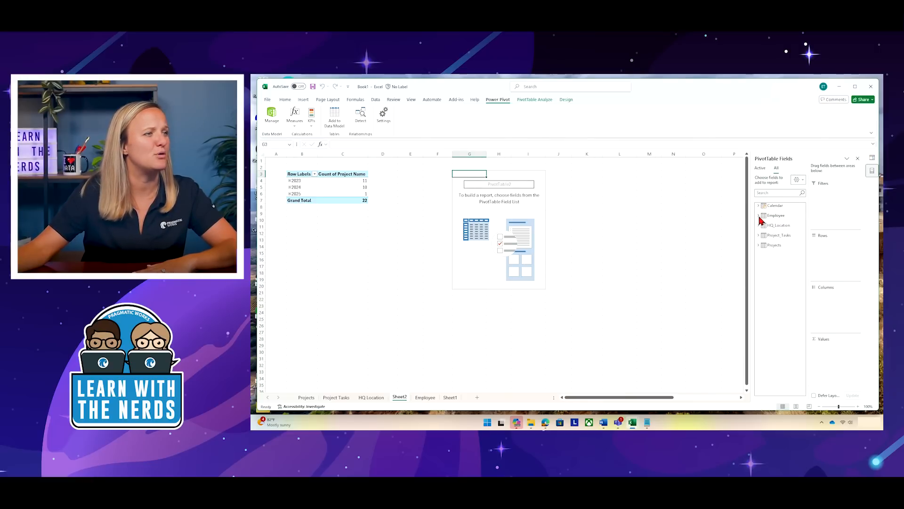
Build the second PivotTable with Department from Projects as rows, and TaskID and Number Of Hours from Project_Tasks as values
left_click(758, 246)
left_click(782, 267)
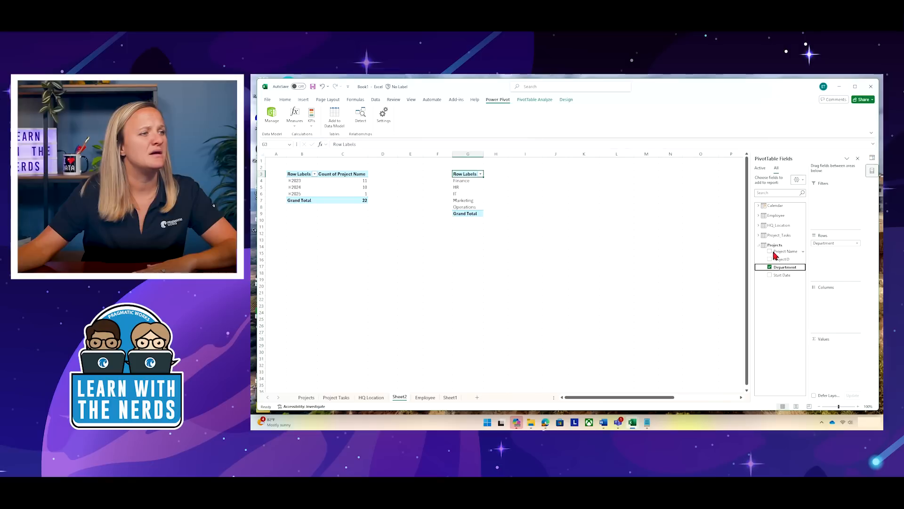
left_click(759, 235)
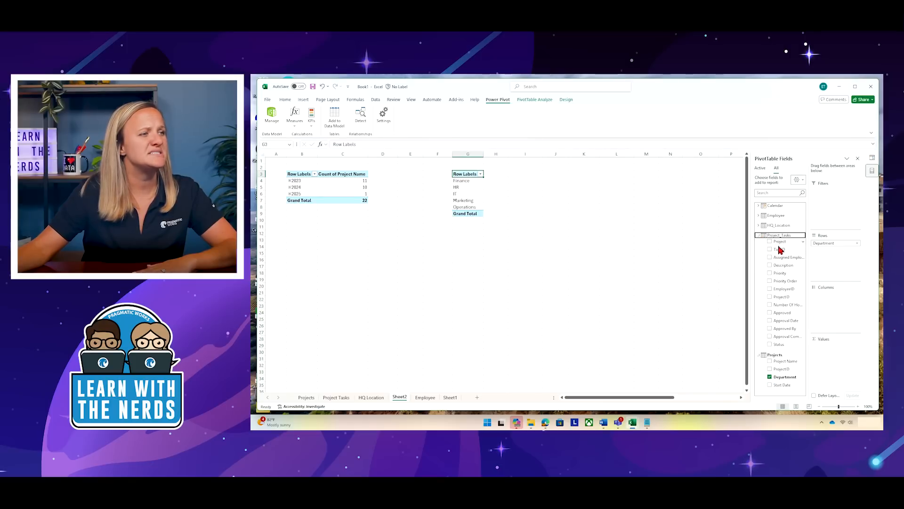
left_click_drag(780, 250, 829, 350)
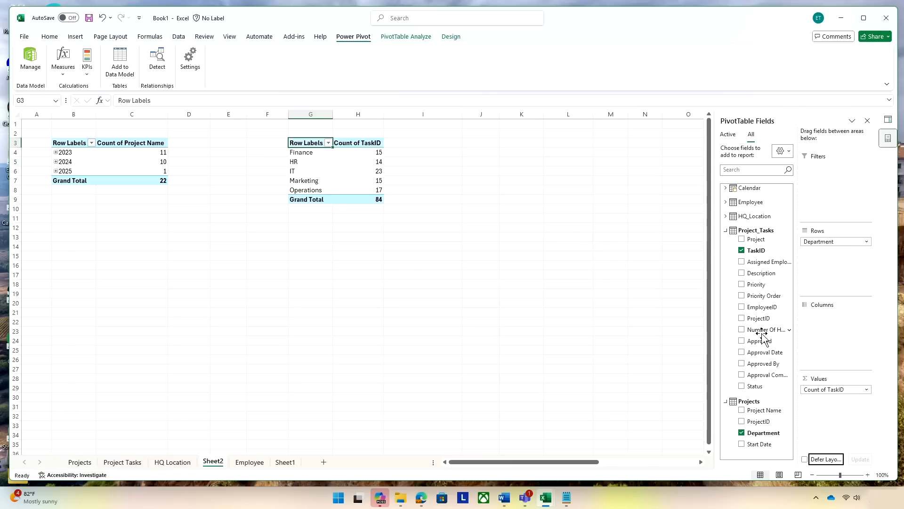
left_click_drag(761, 329, 841, 403)
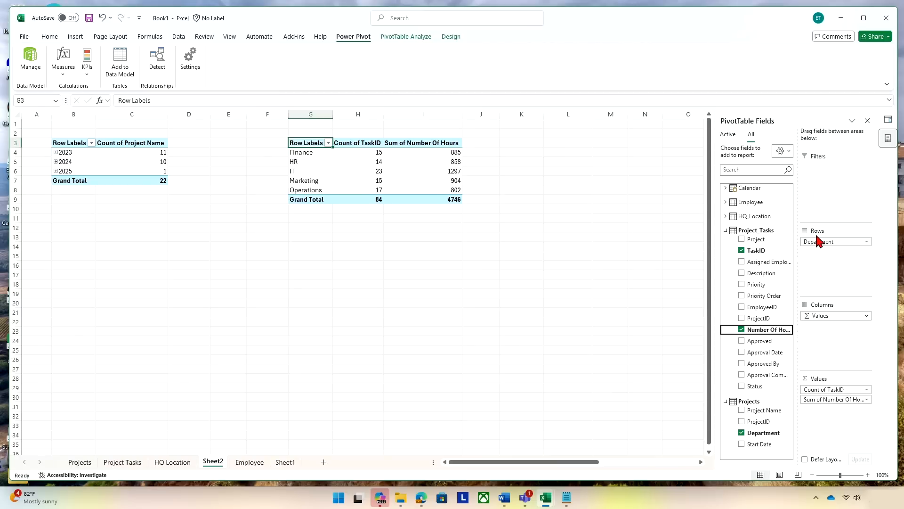
Replace Department with Project Name from Projects as the second PivotTable's rows
left_click(831, 242)
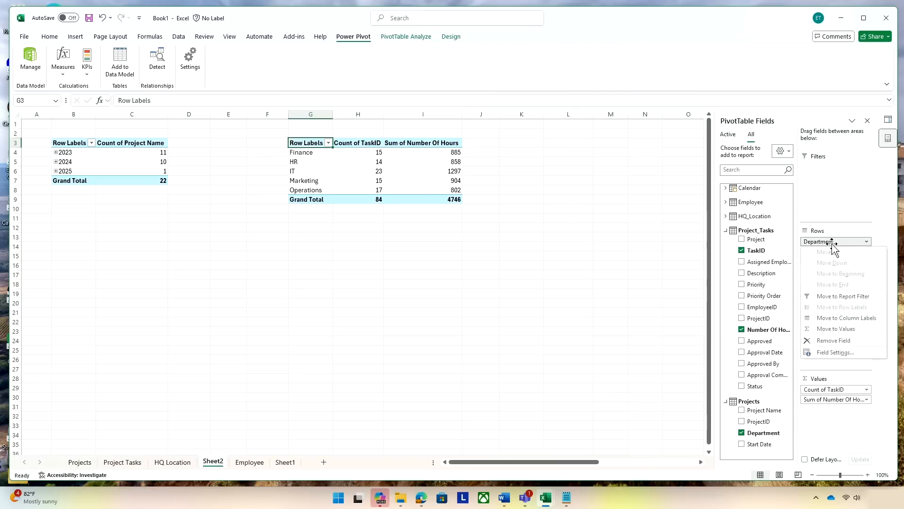
left_click(830, 340)
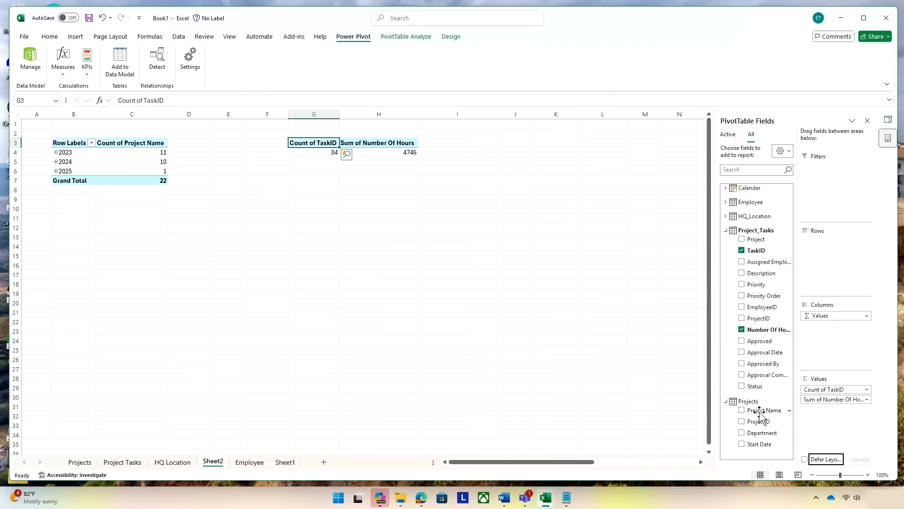
left_click_drag(759, 409, 830, 255)
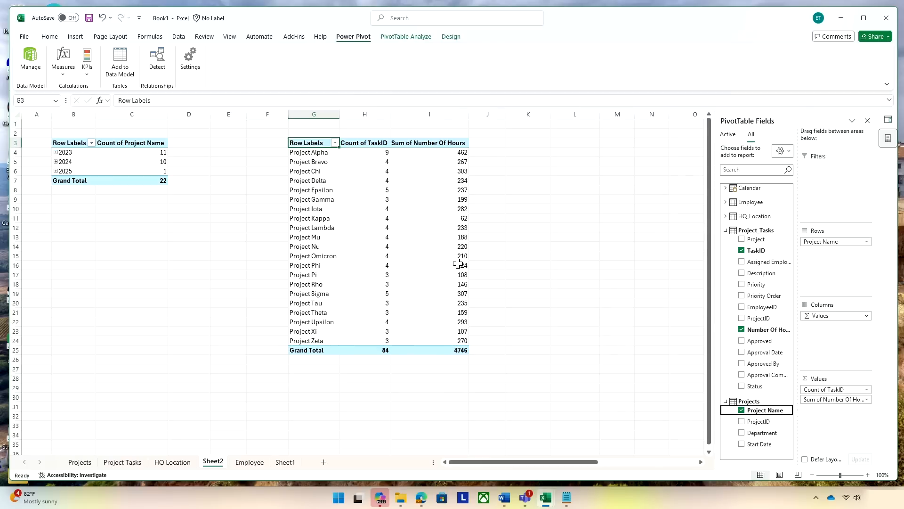
Format the summed Number Of Hours values as Number with a thousands separator and 0 decimal places
left_click(840, 399)
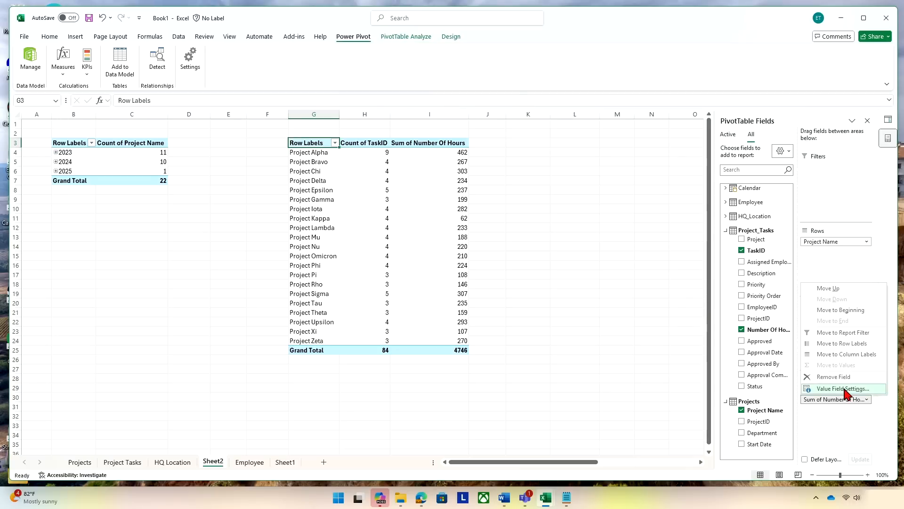
left_click(843, 388)
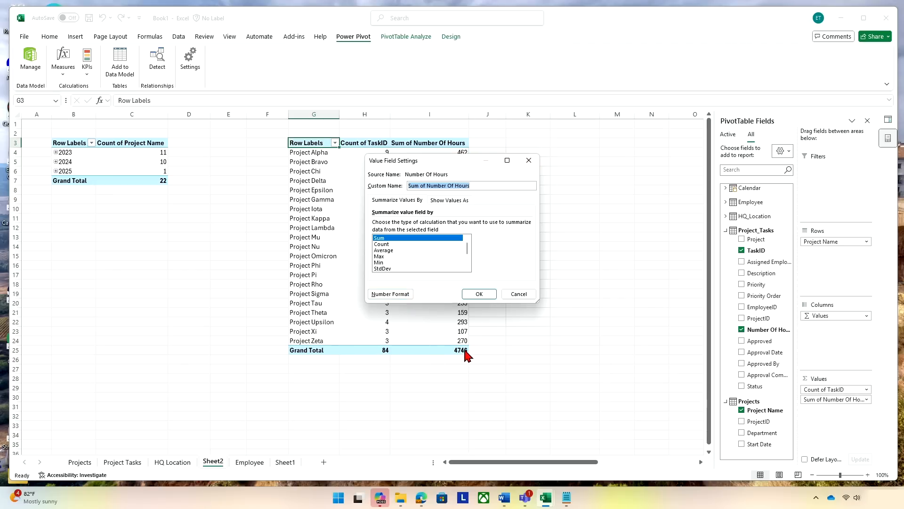
left_click(390, 293)
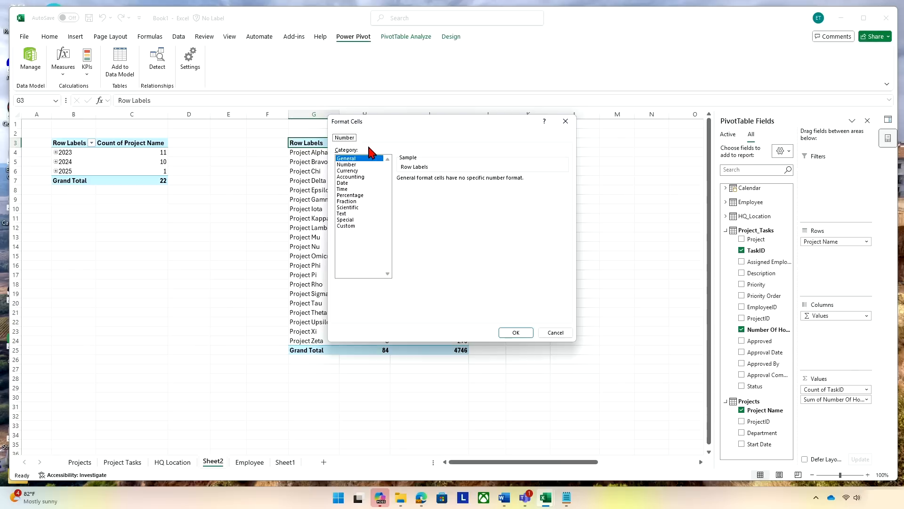
left_click(349, 164)
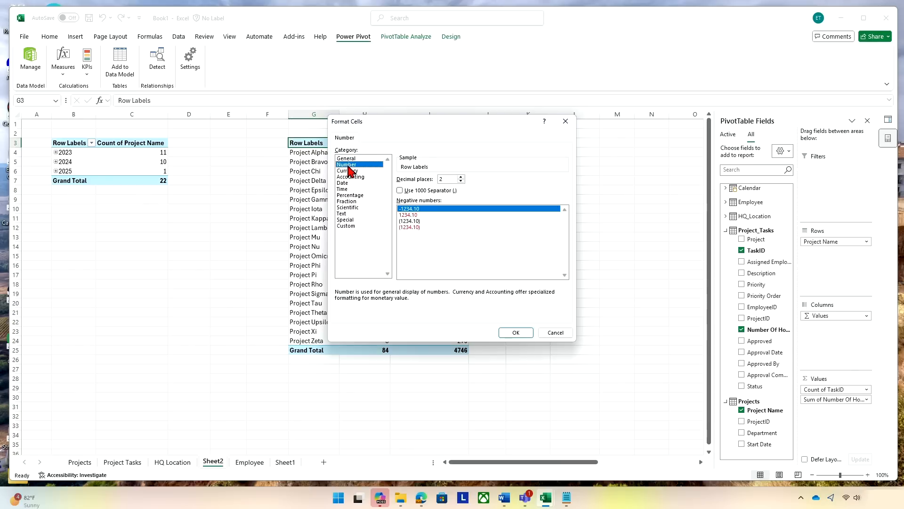
left_click(399, 191)
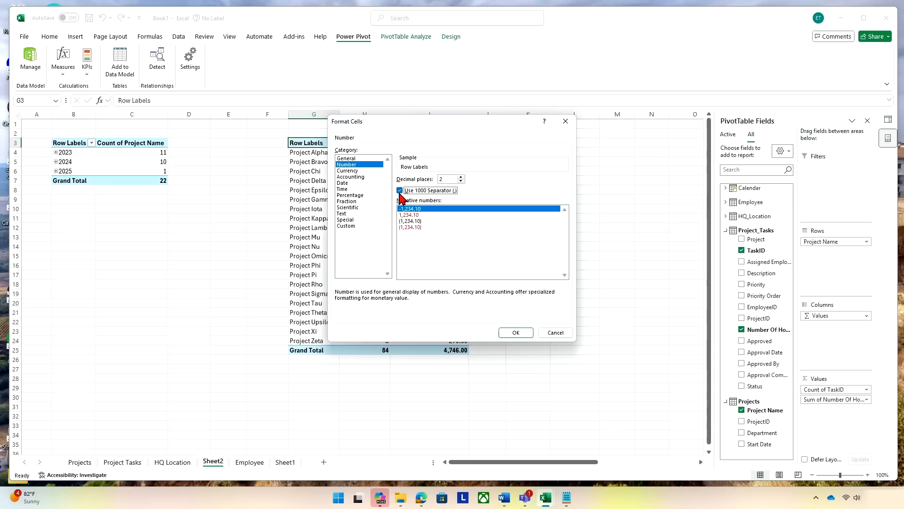
left_click(452, 178)
key("BackSpace")
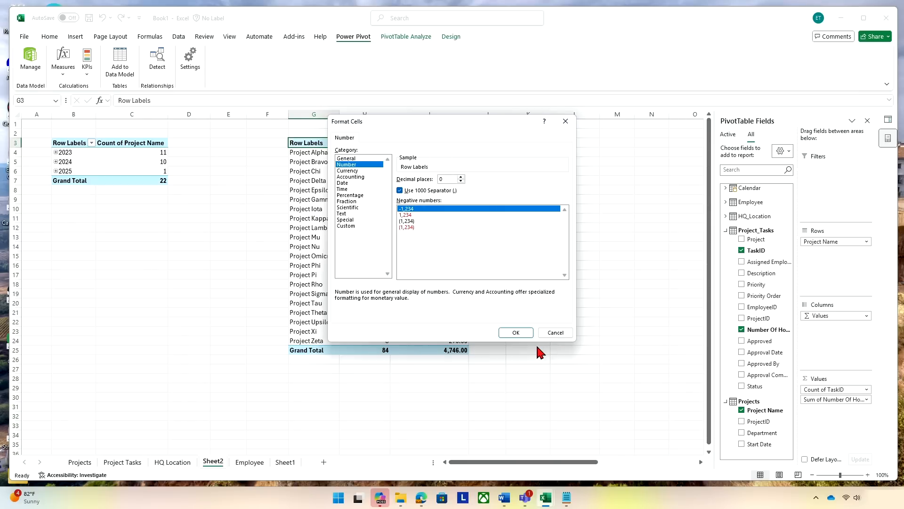
left_click(516, 333)
left_click(483, 296)
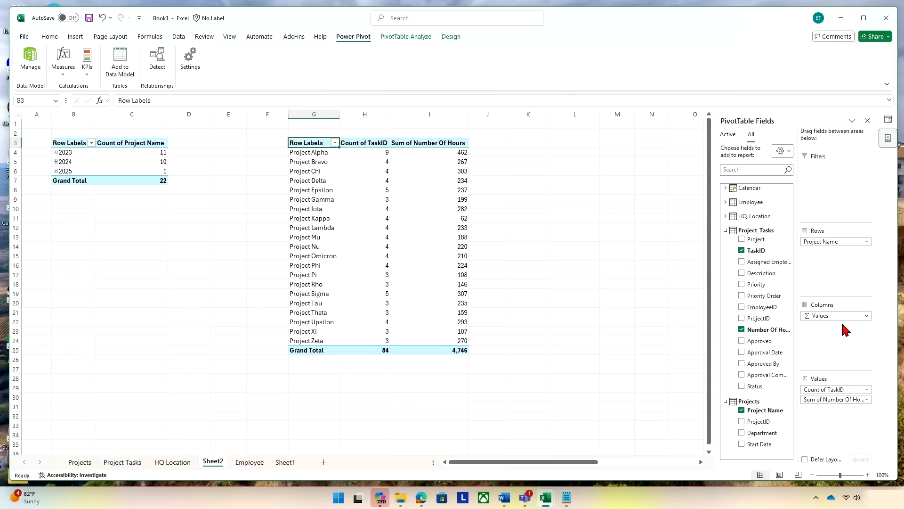
Switch the second PivotTable's rows from Project Name back to Department
left_click(855, 242)
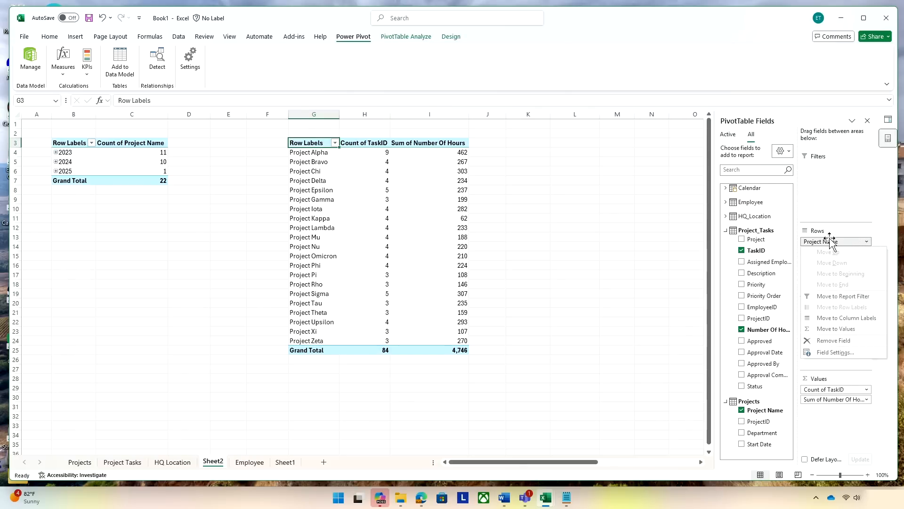
left_click(838, 341)
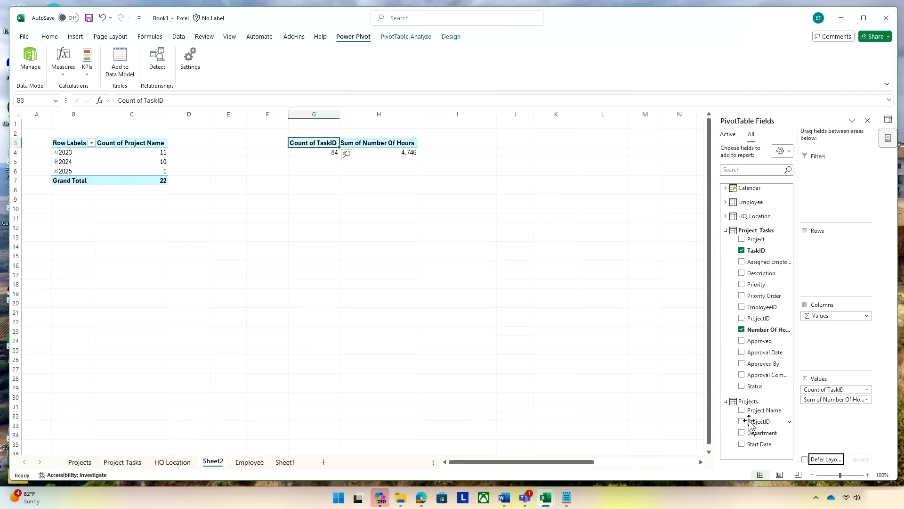
left_click_drag(759, 433, 805, 259)
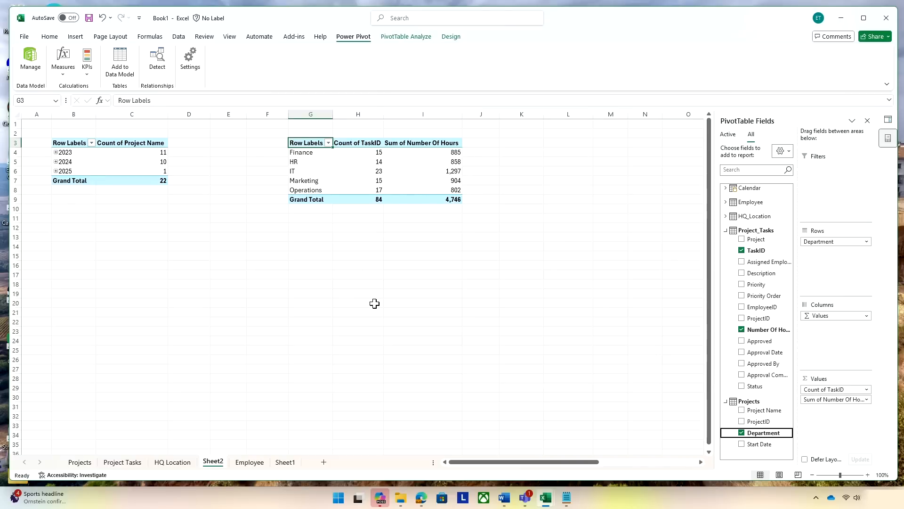